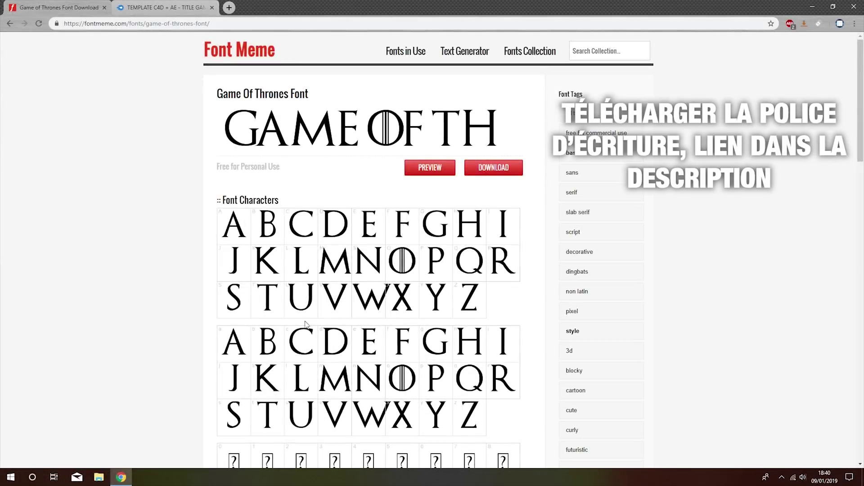
# Download game-of-thrones.zip from Font Meme and bring up Chrome's downloads list
pyautogui.click(485, 173)
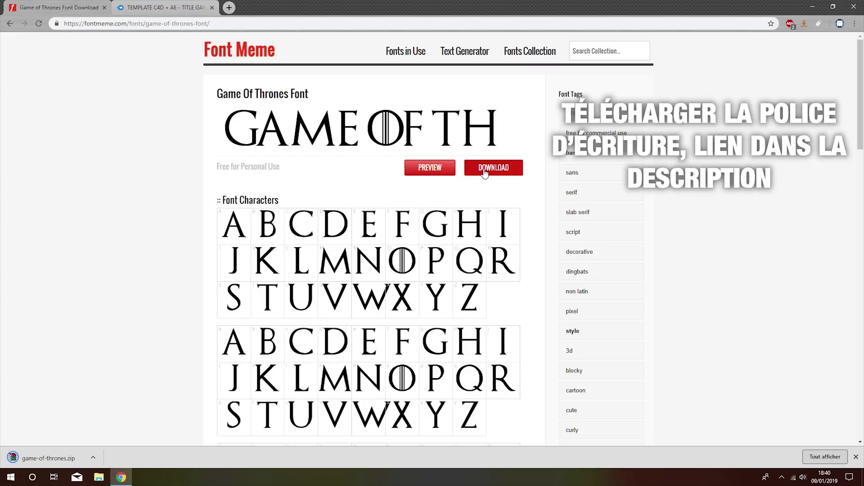
pyautogui.click(856, 457)
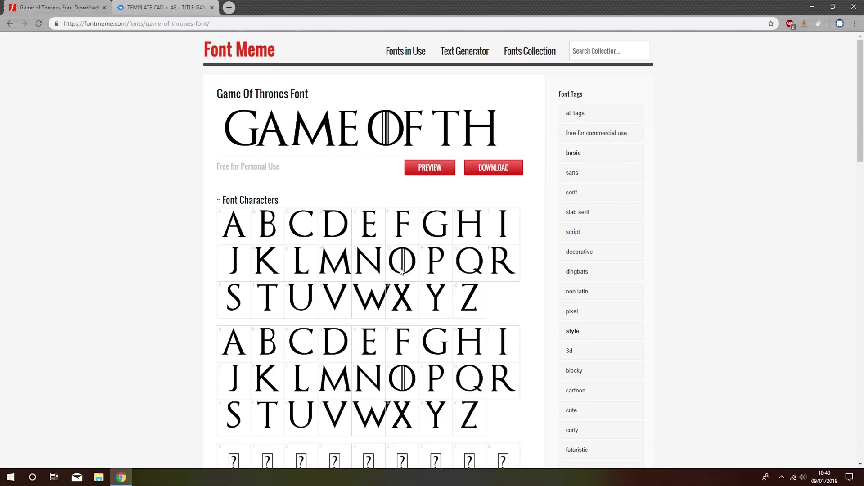
pyautogui.click(184, 6)
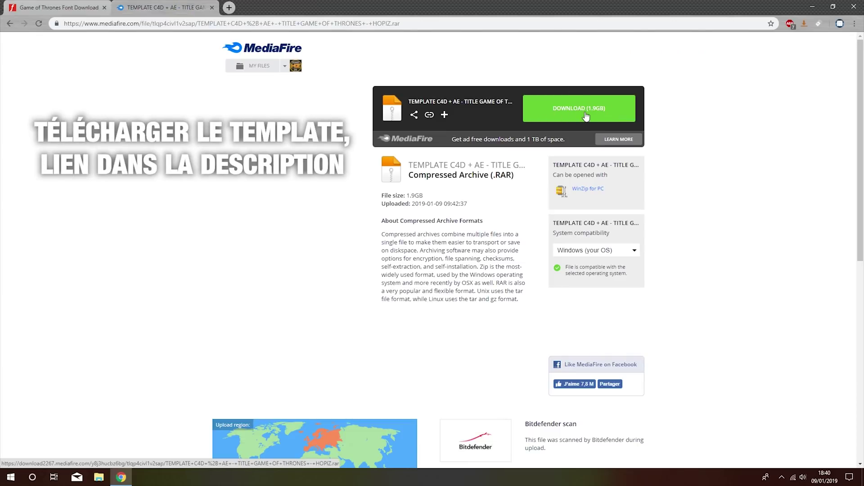
pyautogui.hotkey('ctrl', 'j')
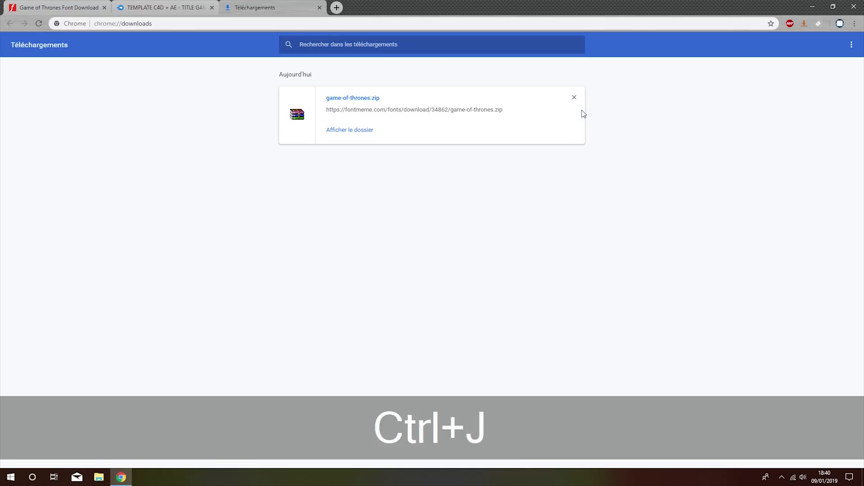
# Install Game of Thrones Normal from game-of-thrones.zip, replacing the existing font, then close the viewer and archive
pyautogui.click(360, 103)
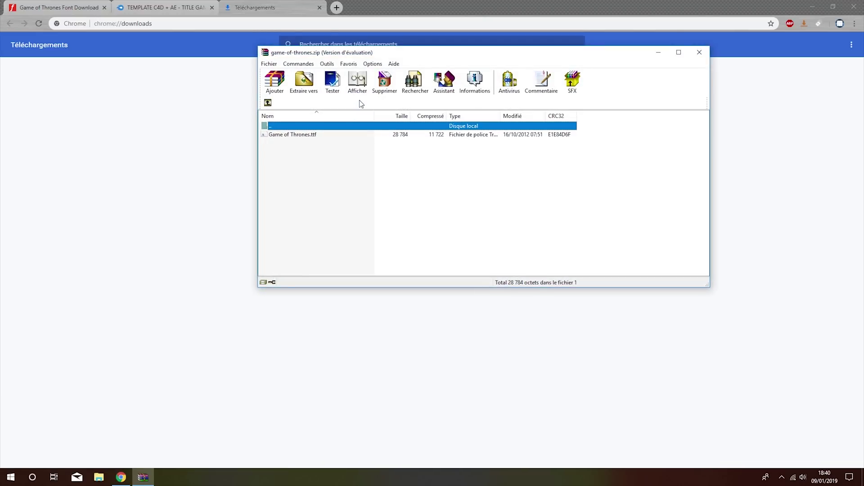
pyautogui.doubleClick(299, 135)
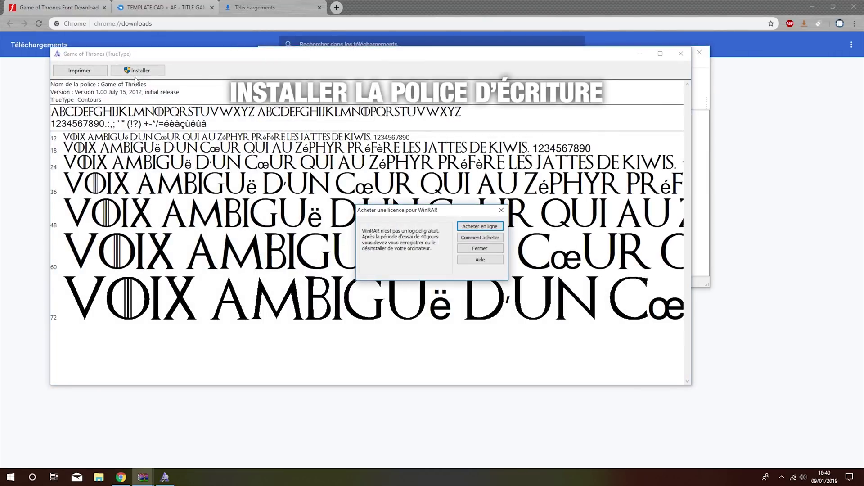
pyautogui.click(500, 213)
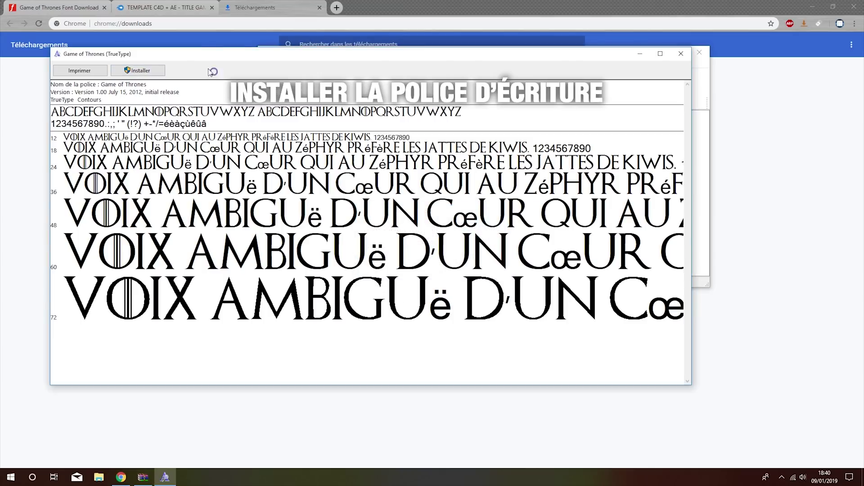
pyautogui.click(138, 71)
pyautogui.click(493, 251)
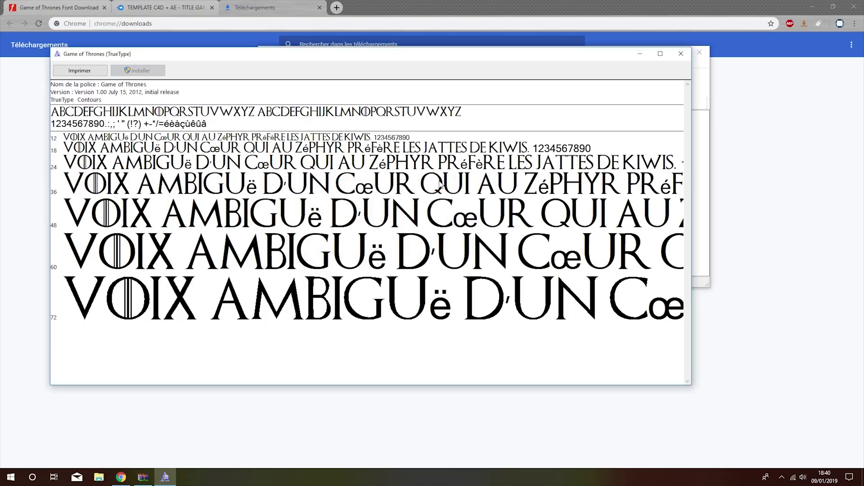
pyautogui.click(678, 55)
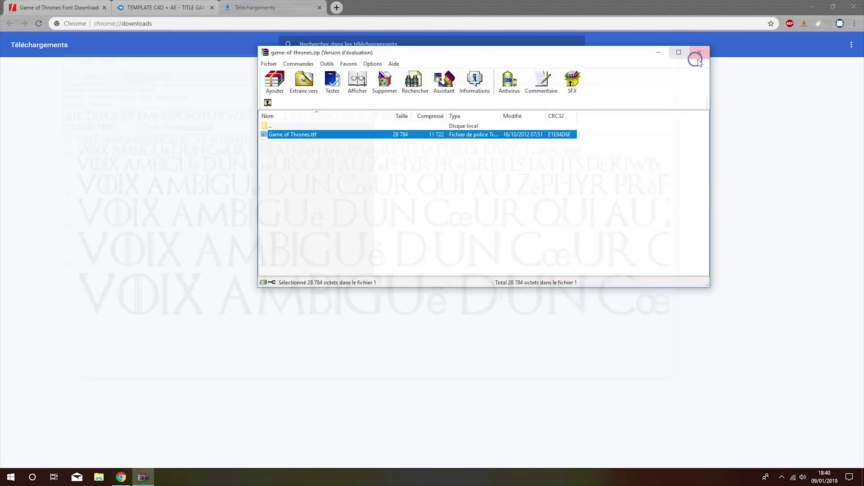
pyautogui.click(698, 53)
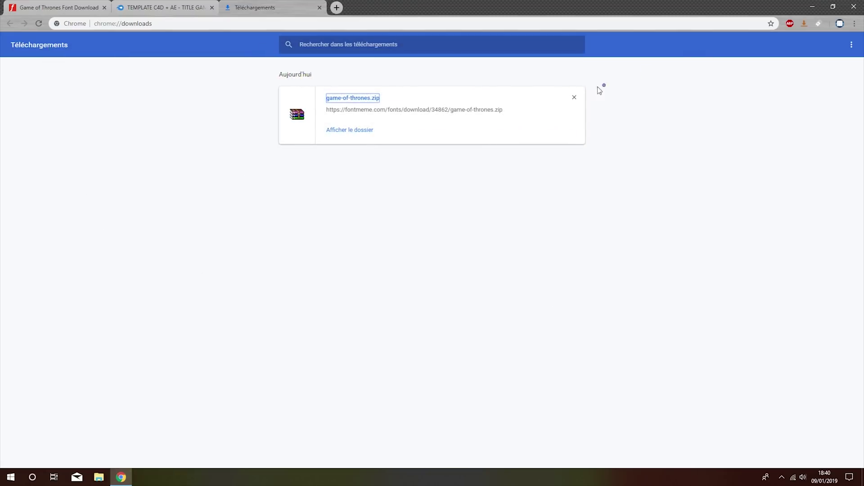
# Extract the desktop template RAR into its own folder with Extraire vers
pyautogui.click(320, 8)
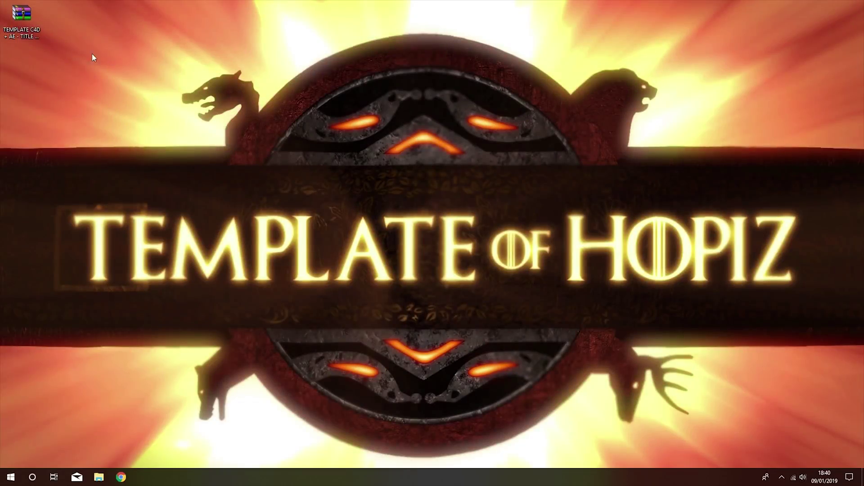
pyautogui.click(25, 28)
pyautogui.rightClick(25, 30)
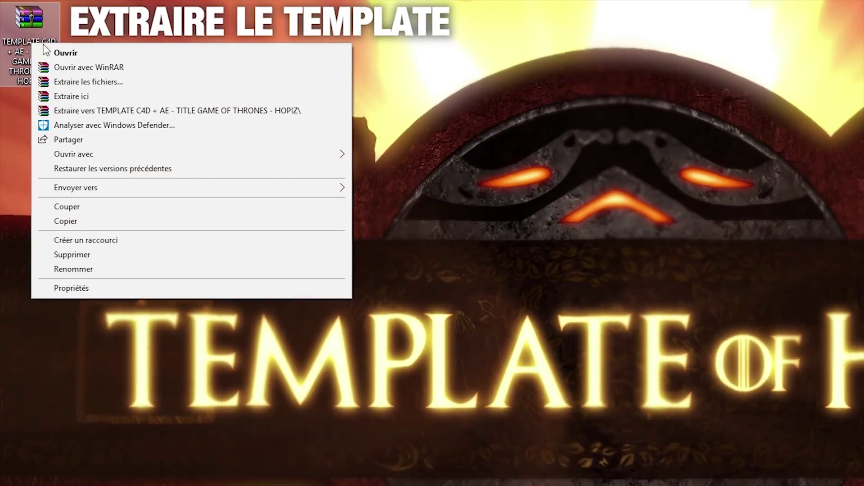
pyautogui.click(93, 94)
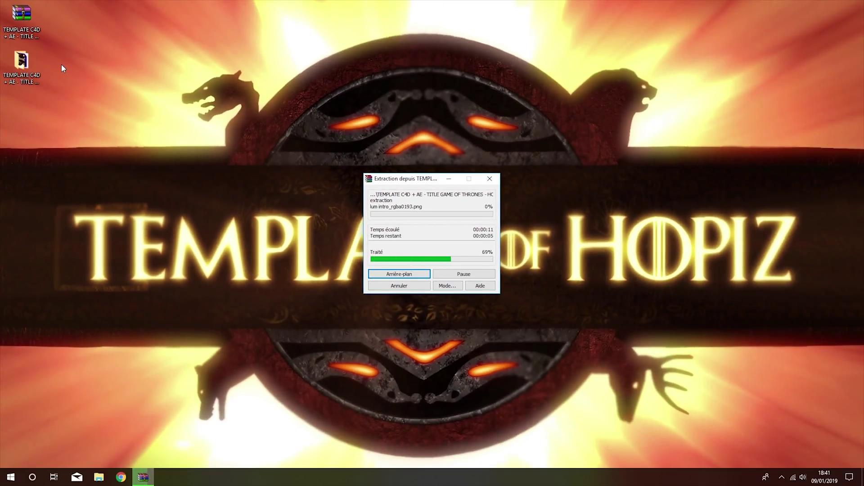
# Delete the template archive and open the extracted TEMPLATE C4D + AE - TITLE GAME OF THRONES folder
pyautogui.click(32, 28)
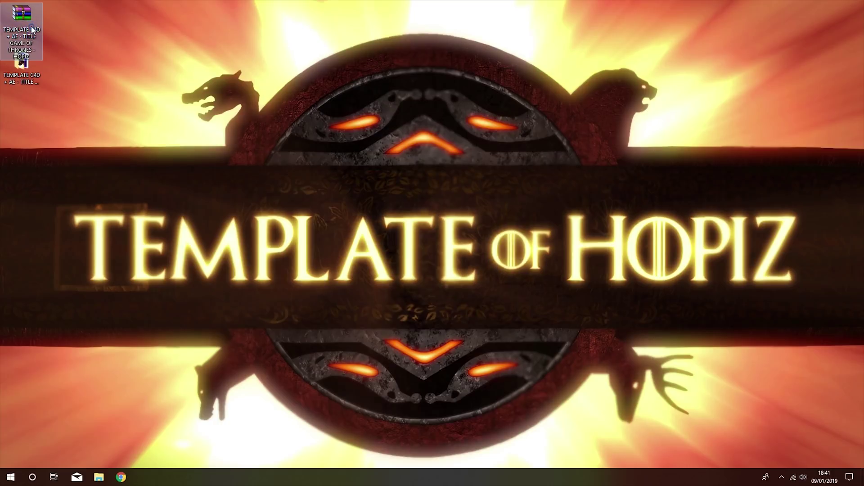
pyautogui.press('Delete')
pyautogui.press('Return')
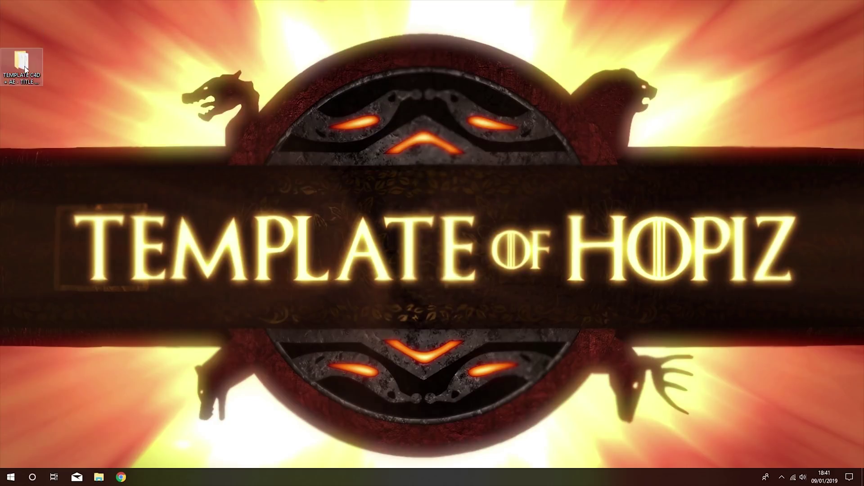
pyautogui.doubleClick(24, 66)
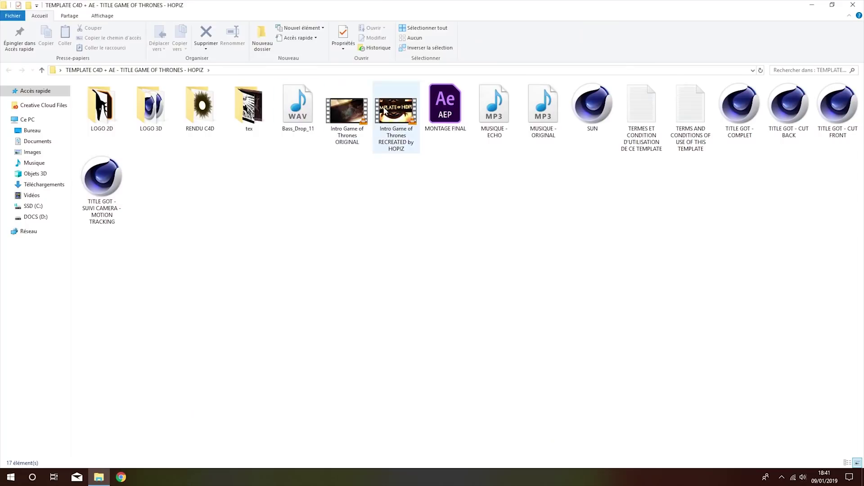
# Read the TERMES ET CONDITION terms, then review the COMPLET, CUT BACK and CUT FRONT projects
pyautogui.doubleClick(641, 105)
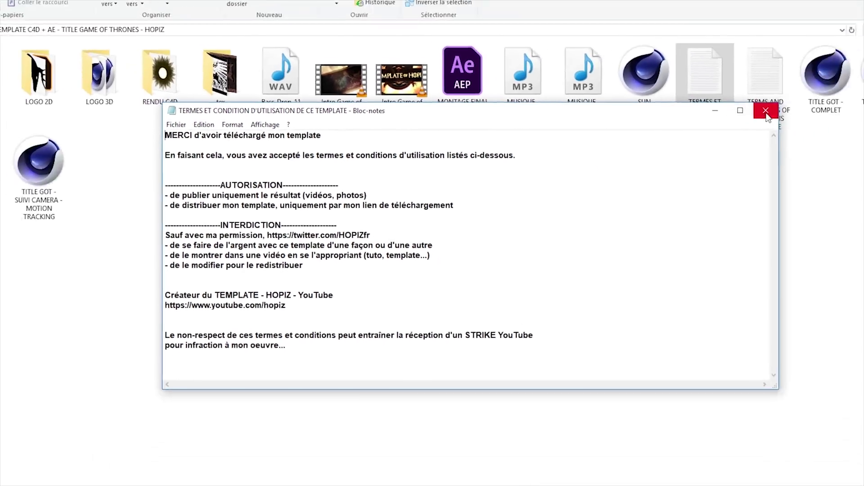
pyautogui.click(768, 110)
pyautogui.click(742, 129)
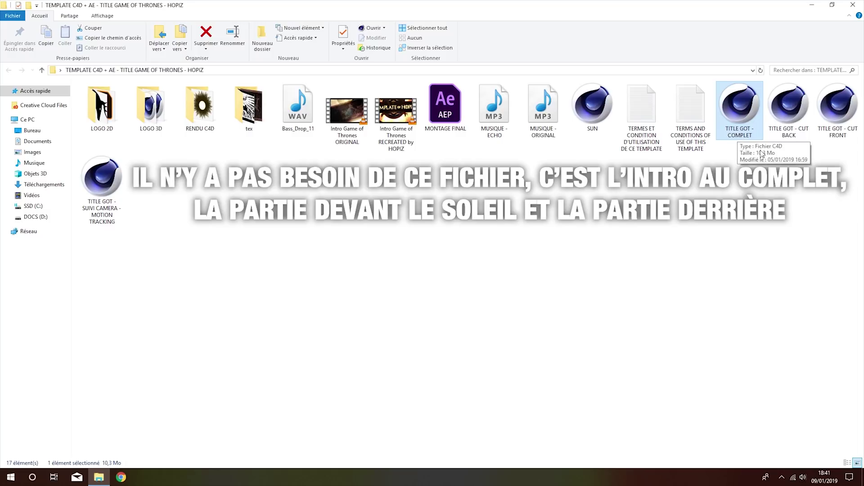
pyautogui.moveTo(778, 157); pyautogui.dragTo(831, 124)
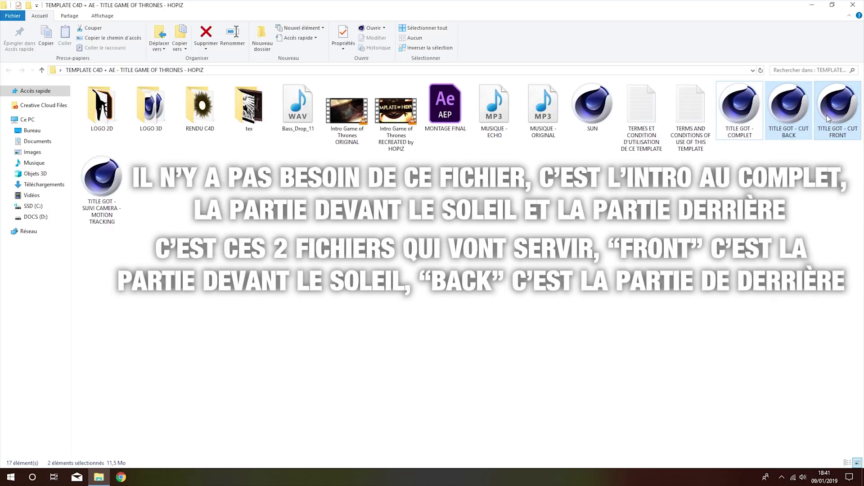
# Check the camera tracking project, then load TITLE GOT - CUT FRONT in Cinema 4D
pyautogui.click(118, 219)
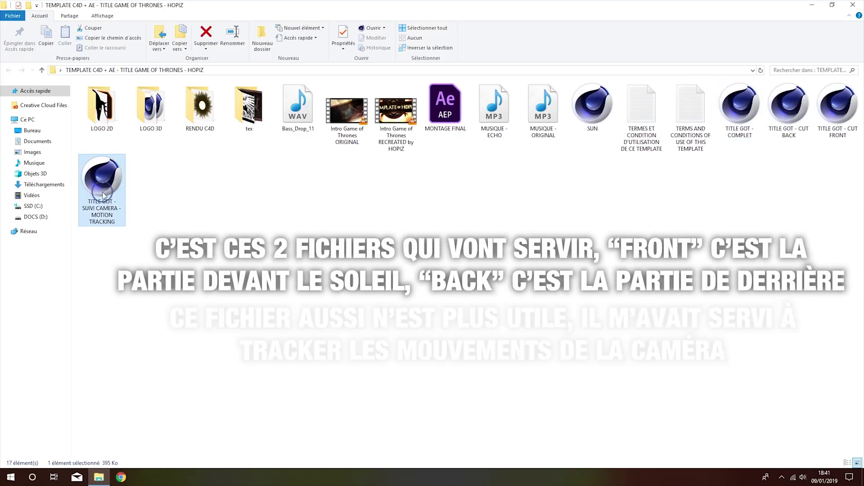
pyautogui.moveTo(102, 189)
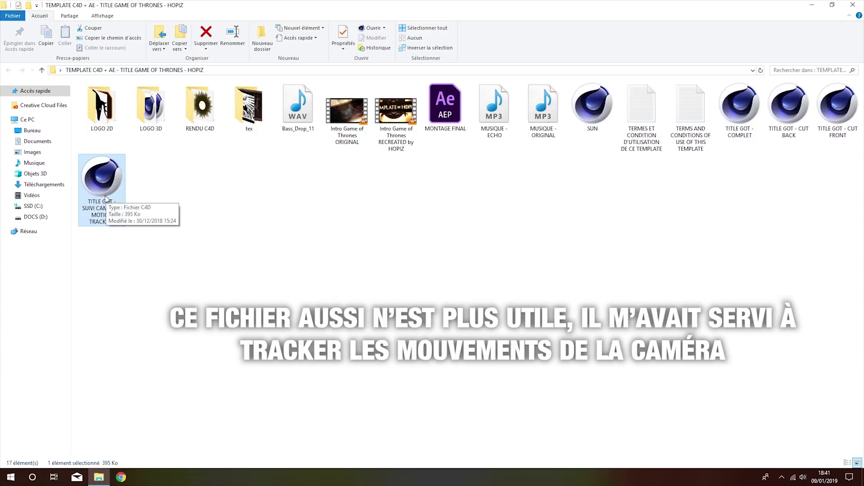
pyautogui.click(175, 187)
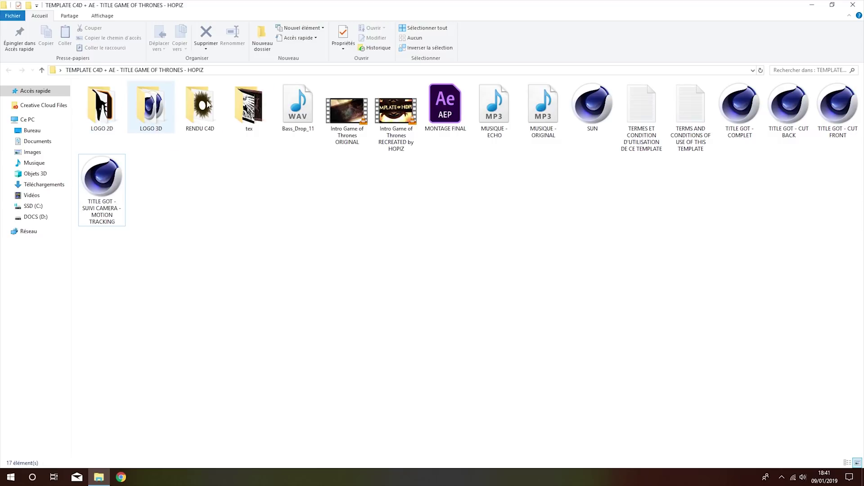
pyautogui.click(833, 104)
pyautogui.doubleClick(832, 104)
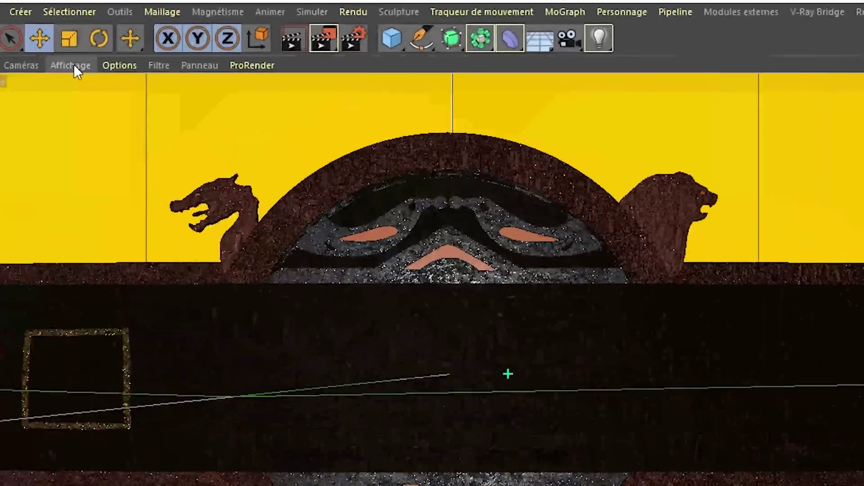
# Try lighter viewport shading on the medallion, select the DRAGON object, and minimize Cinema 4D
pyautogui.click(82, 45)
pyautogui.click(83, 139)
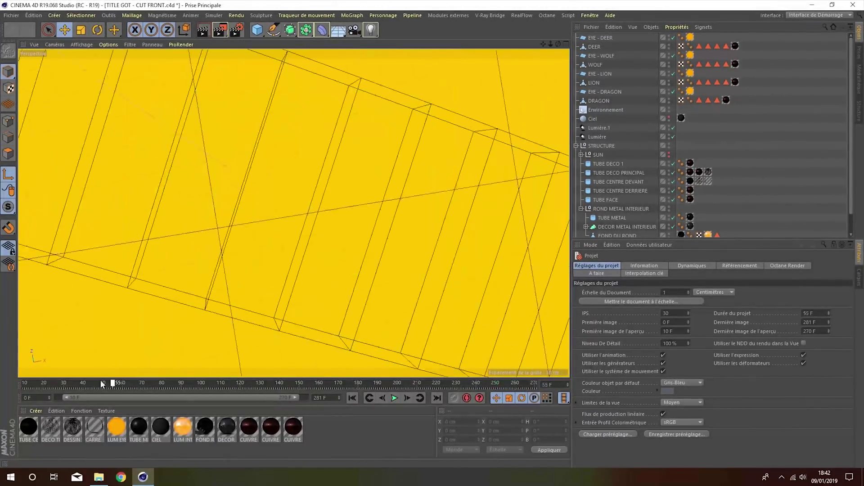
pyautogui.click(79, 45)
pyautogui.click(79, 45)
pyautogui.click(98, 112)
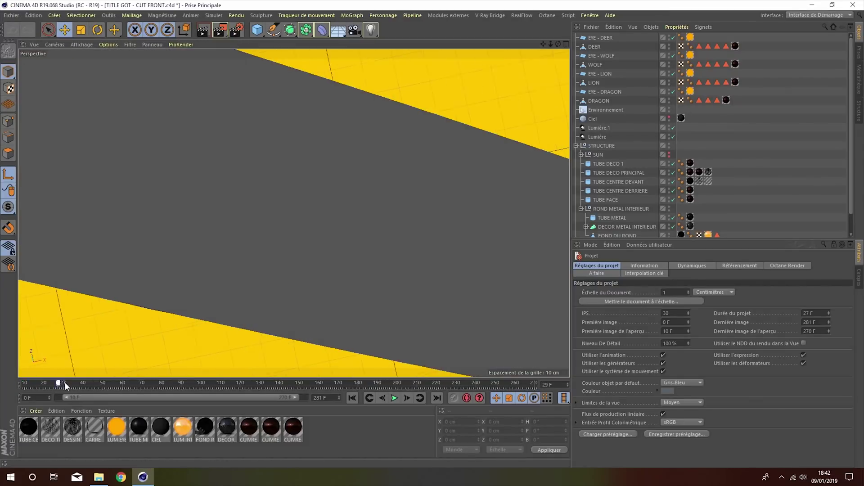
pyautogui.click(89, 76)
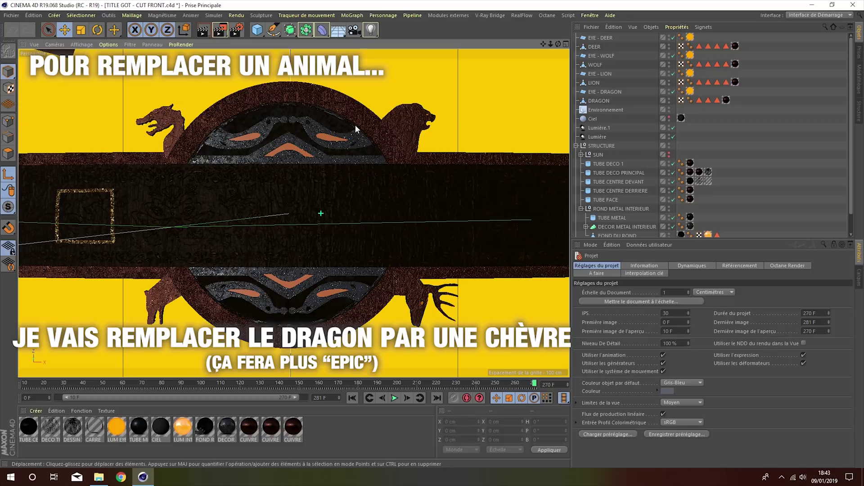
pyautogui.click(597, 100)
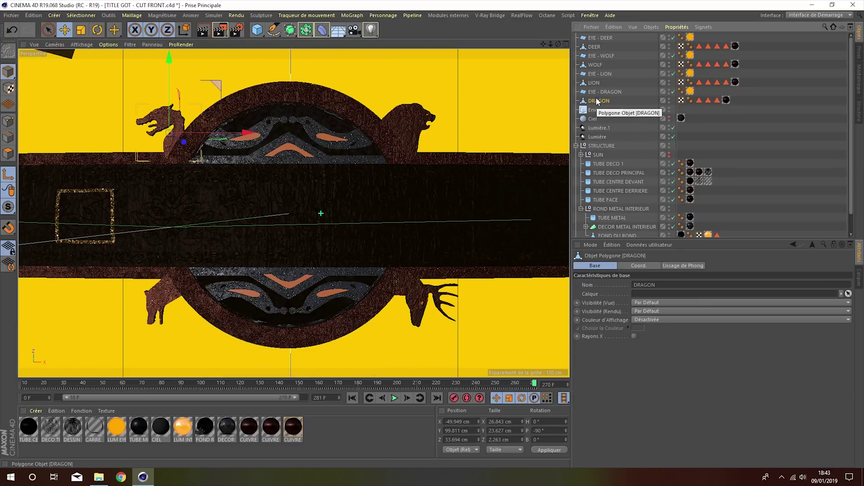
pyautogui.click(803, 9)
# Preview LOGO 2D - DRAGON.png from the LOGO 2D folder
pyautogui.doubleClick(93, 100)
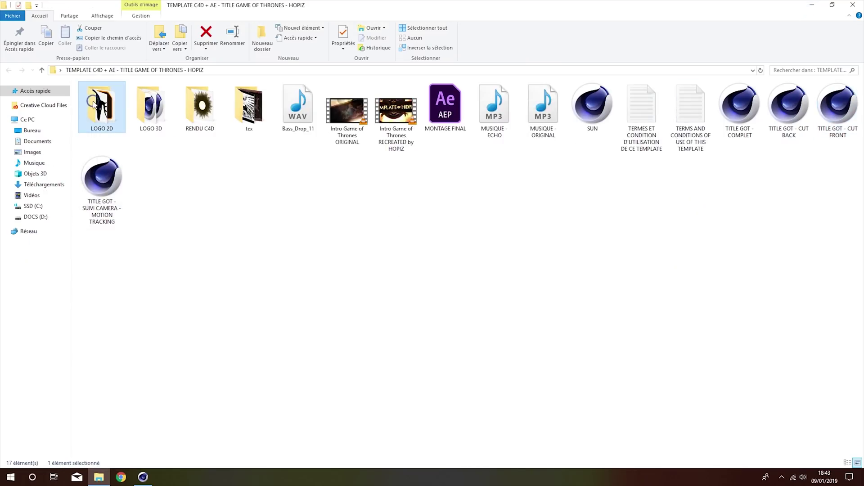
pyautogui.doubleClick(553, 107)
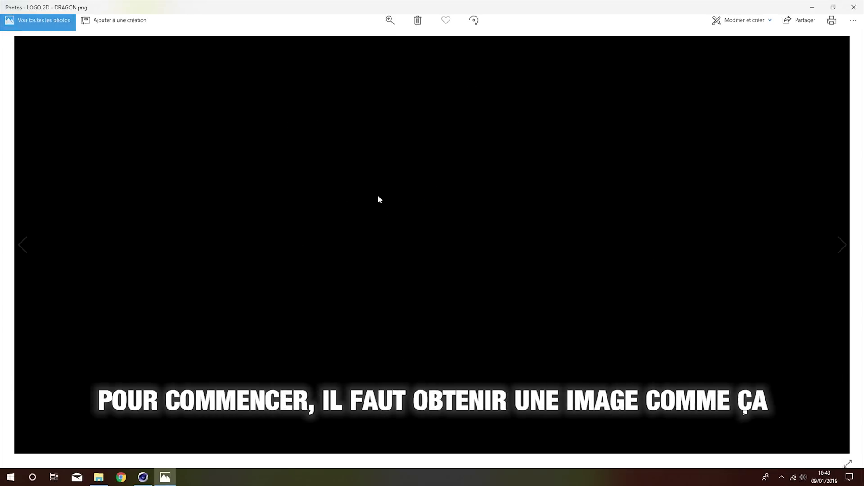
pyautogui.click(853, 7)
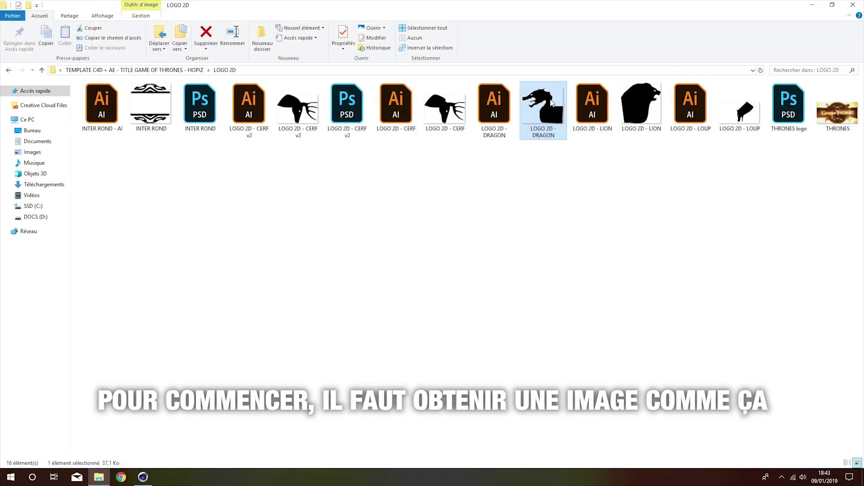
# Launch Photoshop from Windows search
pyautogui.moveTo(543, 110)
pyautogui.press('super')
pyautogui.write('photoshop')
pyautogui.press('Return')
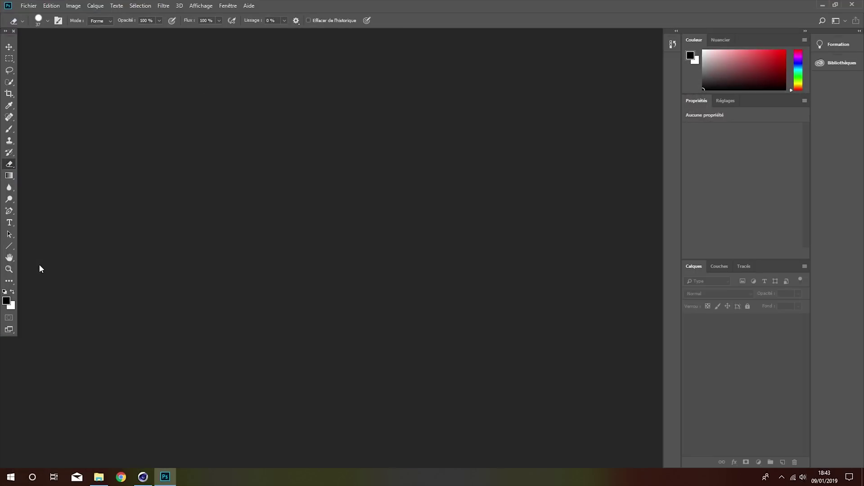
# Open the goat PNG as a new Photoshop document
pyautogui.click(36, 9)
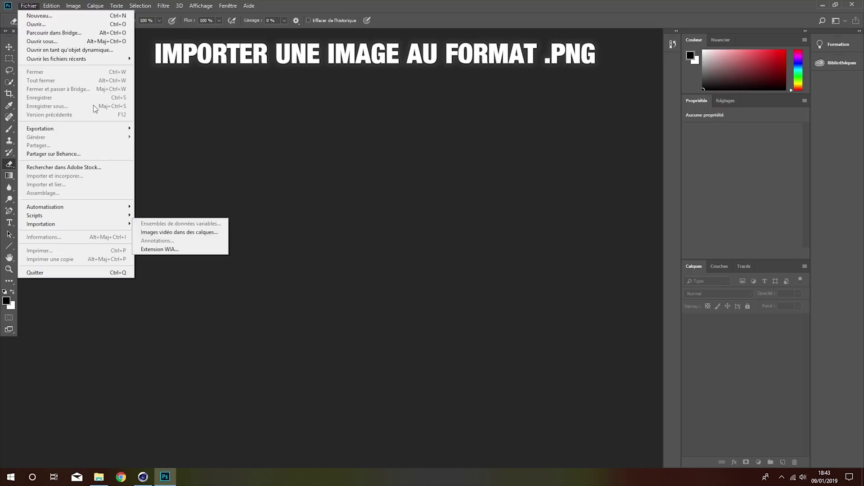
pyautogui.click(36, 24)
pyautogui.click(478, 286)
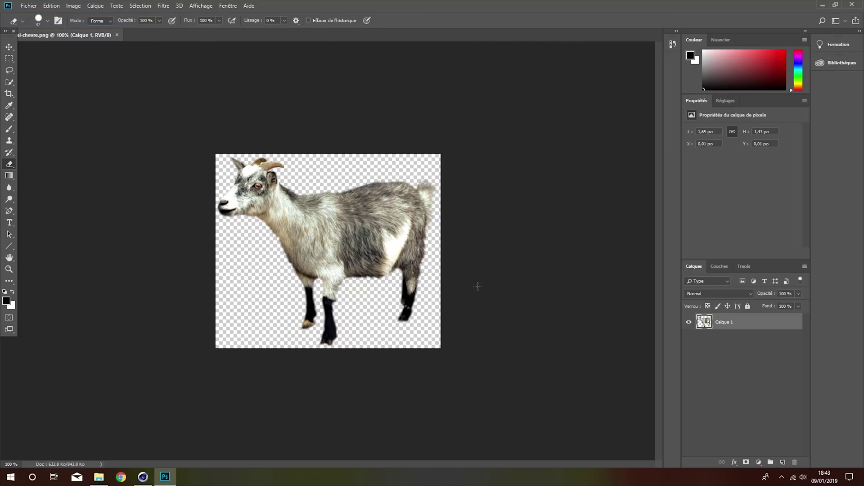
# Zoom to 300 % on the goat's head
pyautogui.click(8, 464)
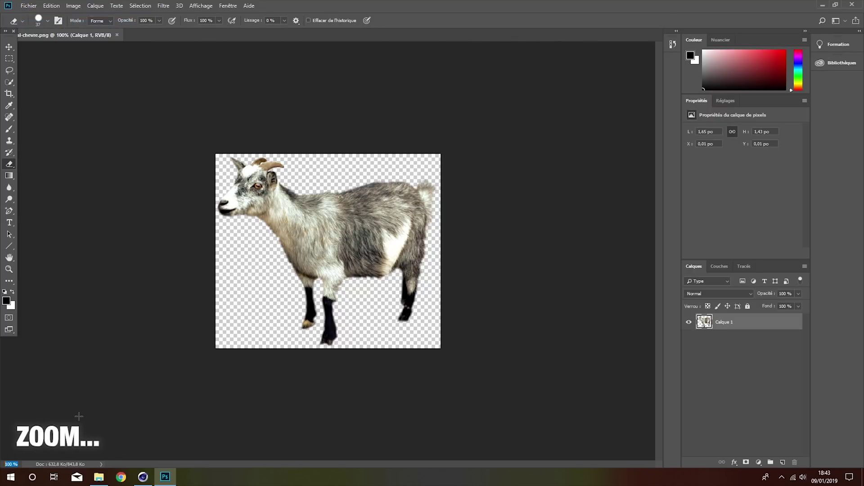
pyautogui.write('200')
pyautogui.press('Return')
pyautogui.write('300')
pyautogui.press('Return')
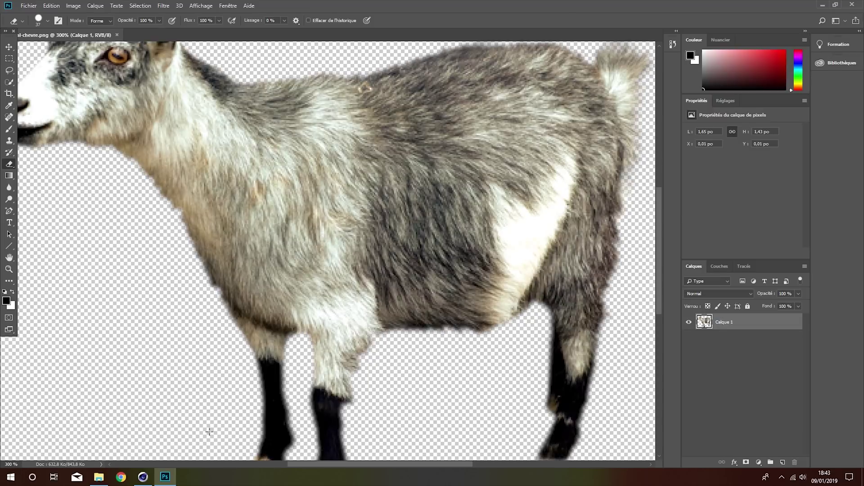
pyautogui.scroll(5, 208, 426)
pyautogui.hscroll(-5, 344, 467)
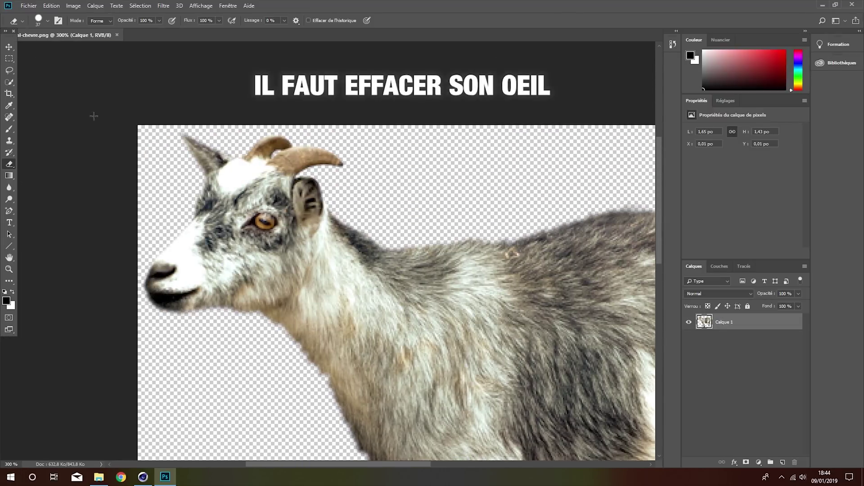
# Erase the goat's eye with a 5 px Eraser brush at 500 % zoom
pyautogui.click(47, 21)
pyautogui.click(266, 220)
pyautogui.hotkey('ctrl', 'z')
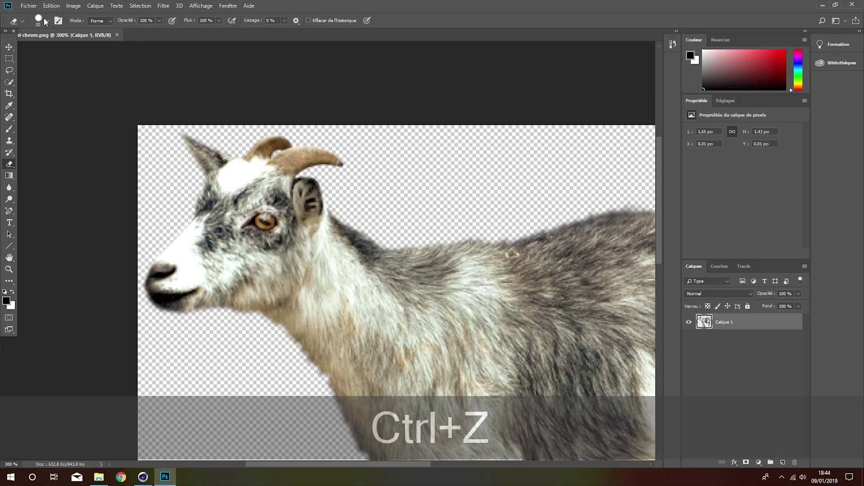
pyautogui.click(47, 21)
pyautogui.write('5')
pyautogui.press('Return')
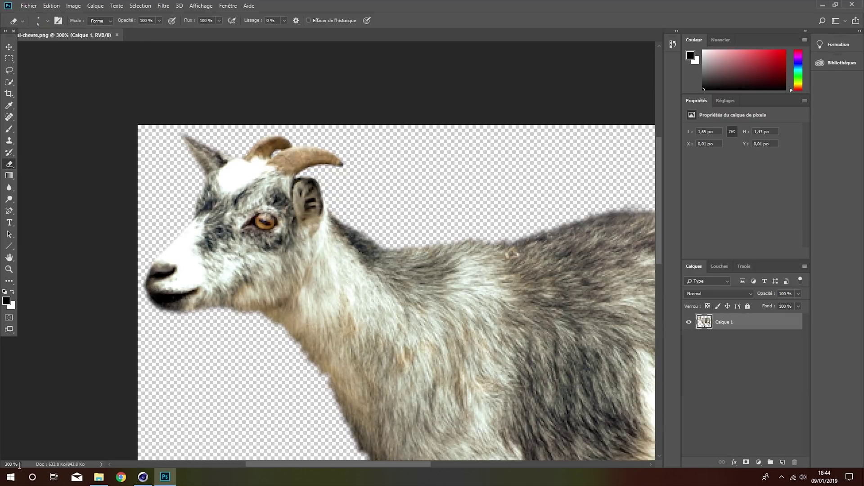
pyautogui.write('500')
pyautogui.press('Return')
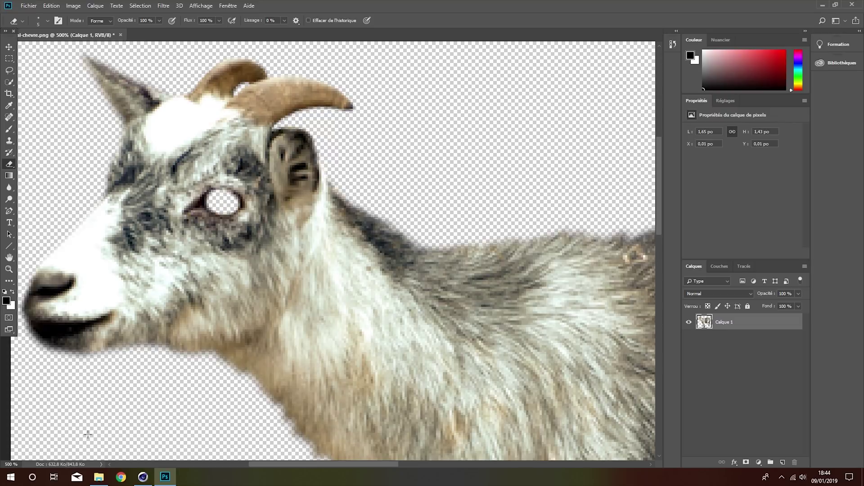
# At 100 % zoom, give Calque 1 a black Incrustation couleur to make a silhouette
pyautogui.write('100')
pyautogui.press('Return')
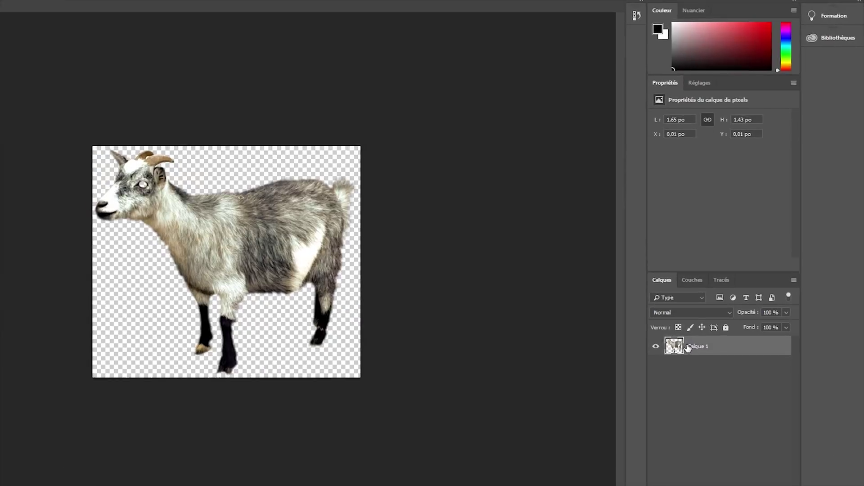
pyautogui.rightClick(721, 323)
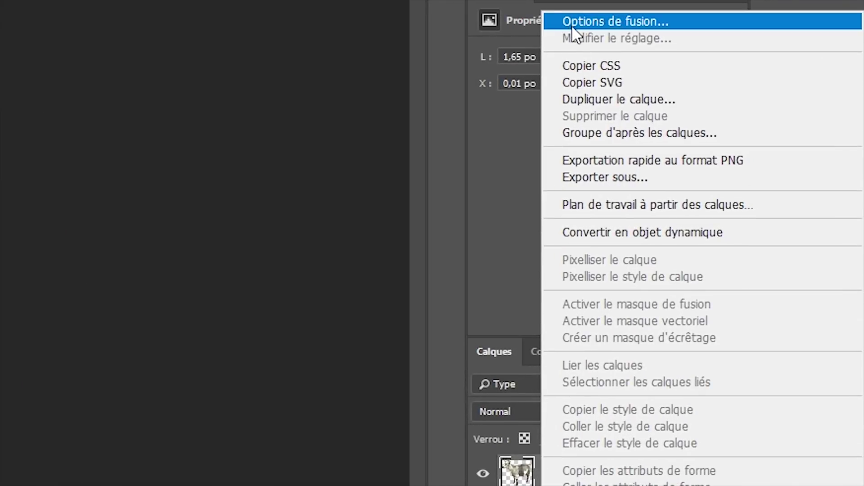
pyautogui.click(571, 23)
pyautogui.click(28, 288)
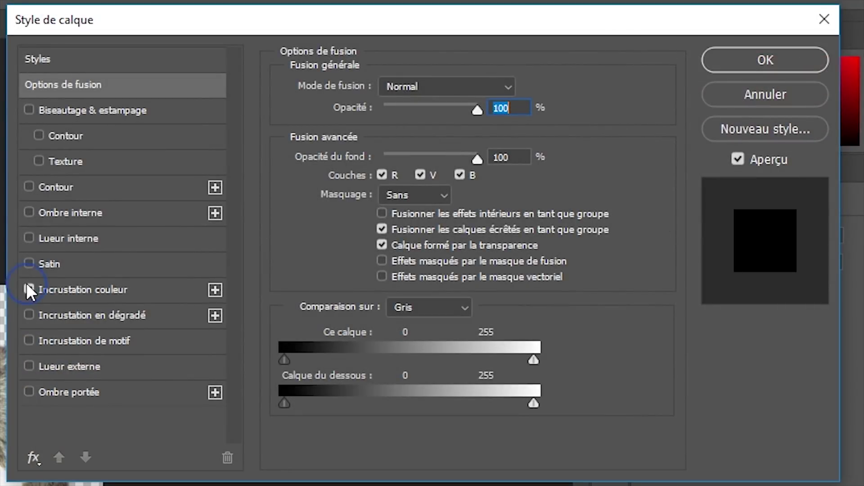
pyautogui.click(70, 290)
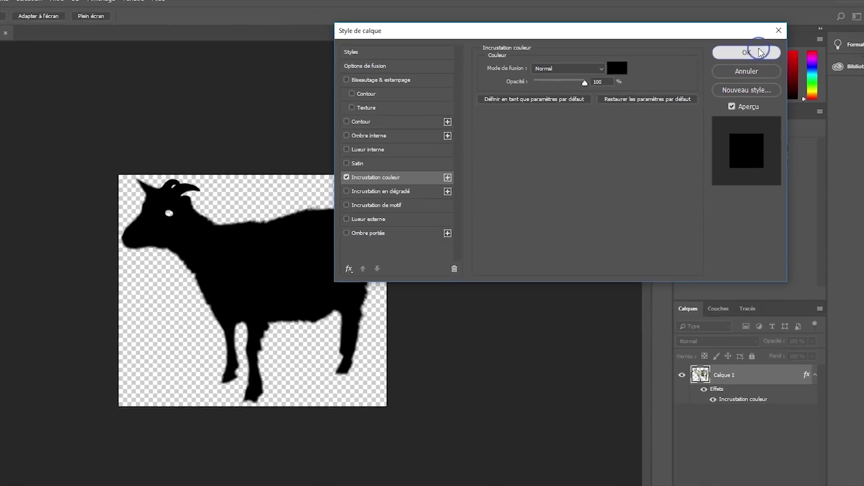
pyautogui.click(751, 50)
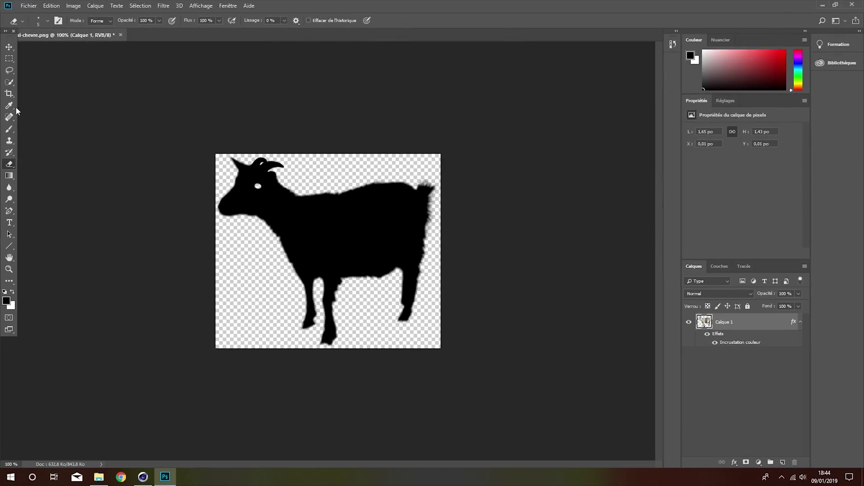
# Save the silhouette as CHEVRE.png on the desktop, then search Windows for INK
pyautogui.click(29, 5)
pyautogui.click(63, 107)
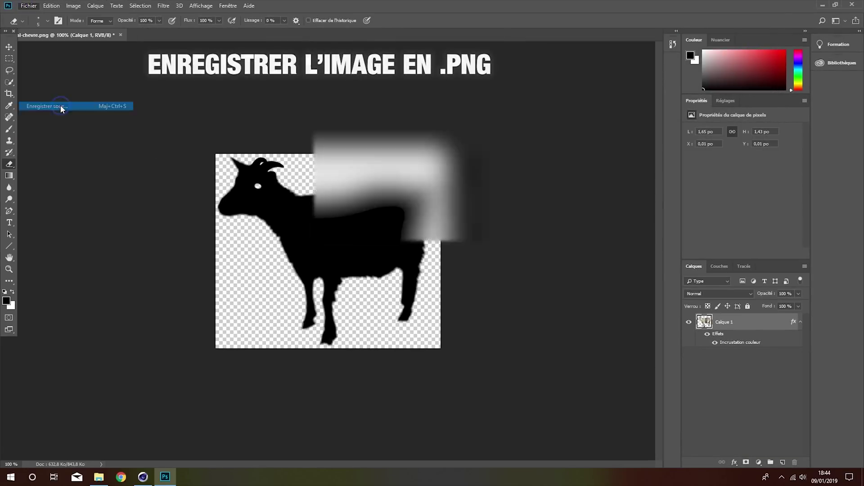
pyautogui.write('CHEVRE')
pyautogui.click(274, 145)
pyautogui.doubleClick(348, 252)
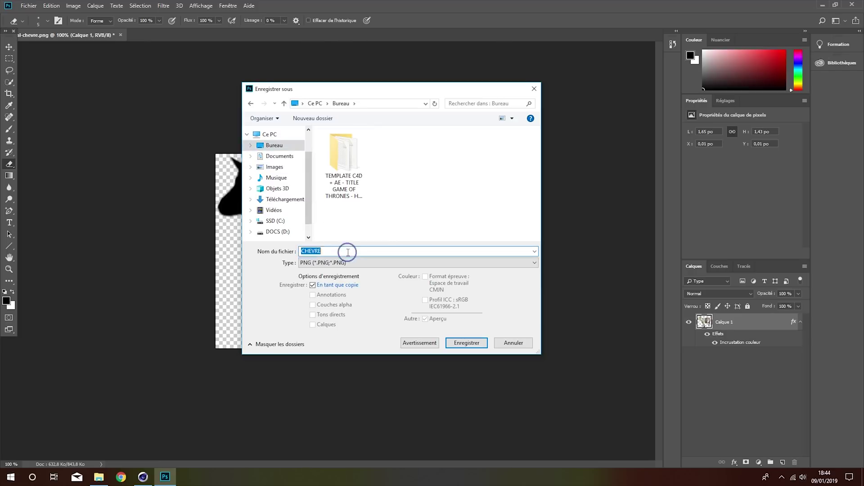
pyautogui.click(468, 343)
pyautogui.click(511, 141)
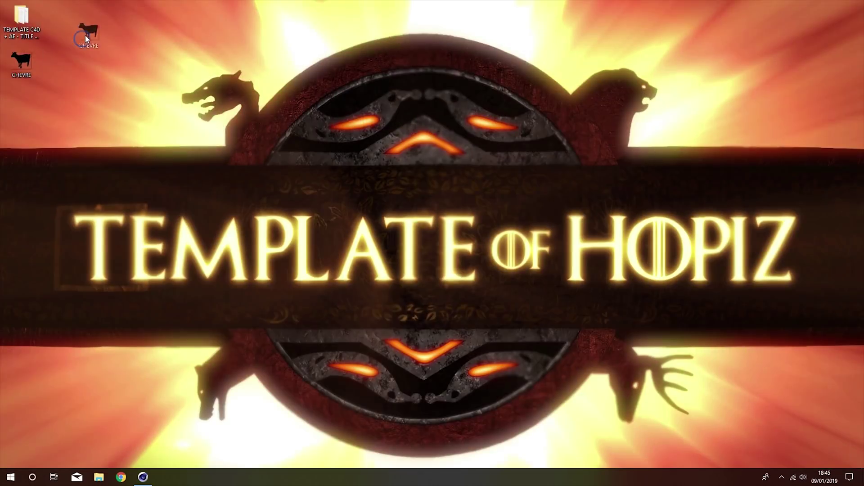
pyautogui.moveTo(85, 35); pyautogui.dragTo(65, 20)
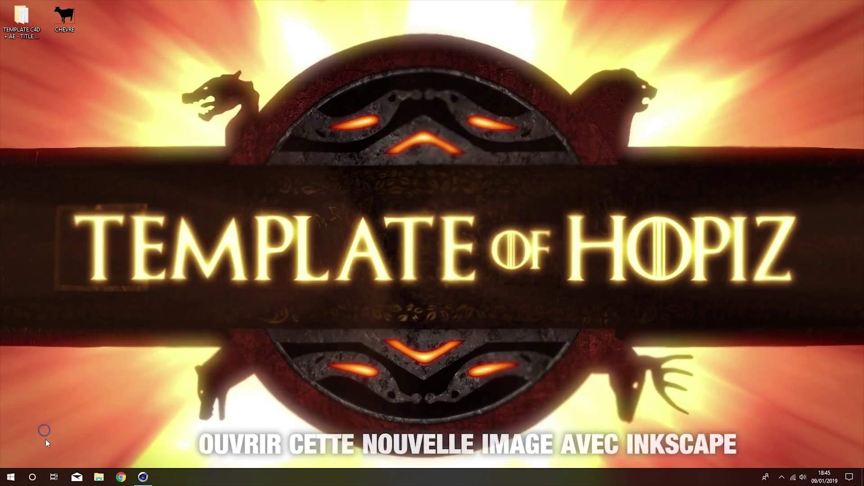
pyautogui.click(32, 477)
pyautogui.write('INK')
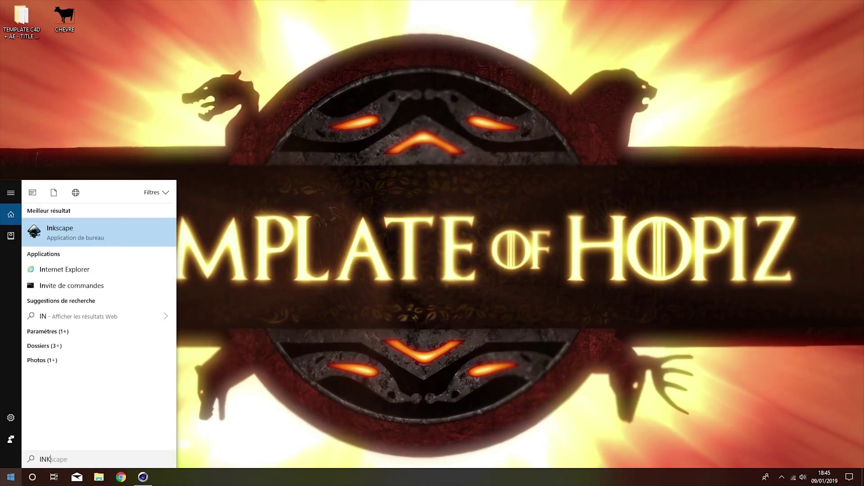
# Import CHEVRE.png into a new Inkscape document and maximize the window
pyautogui.click(50, 235)
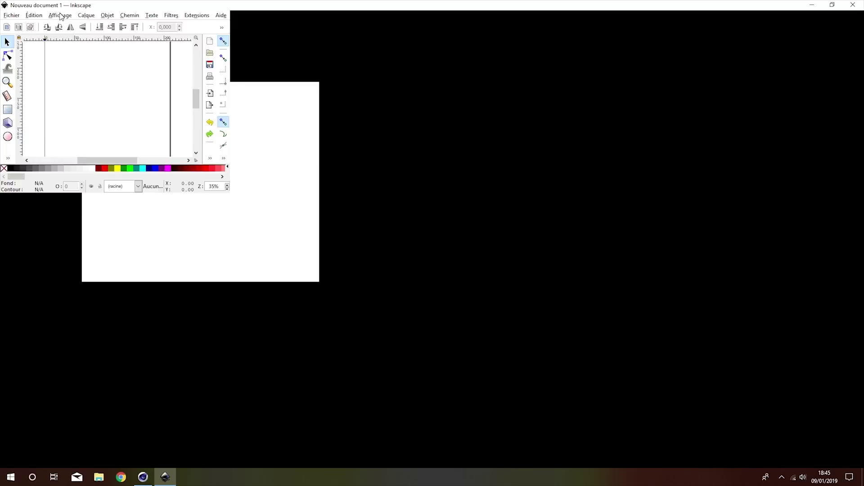
pyautogui.click(60, 15)
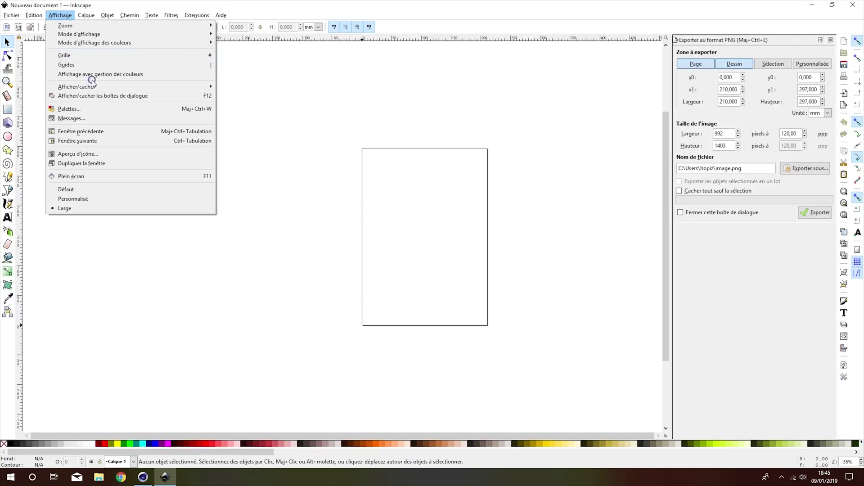
pyautogui.click(189, 3)
pyautogui.moveTo(189, 2); pyautogui.dragTo(195, 64)
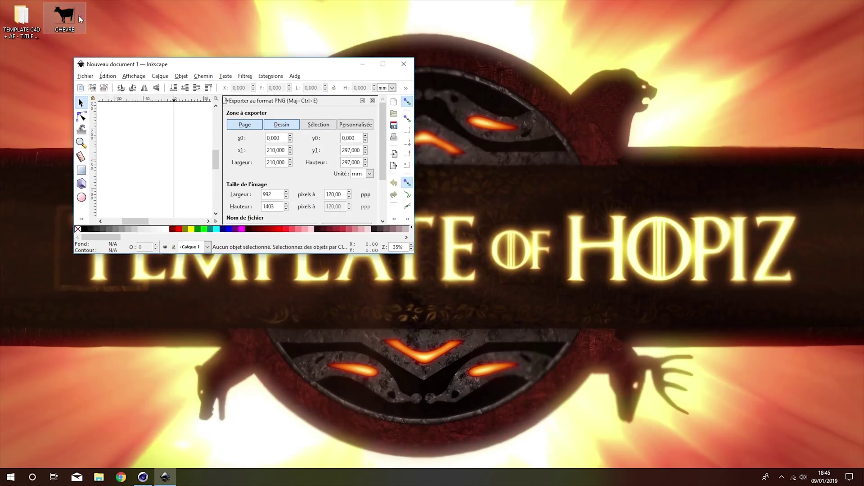
pyautogui.click(310, 221)
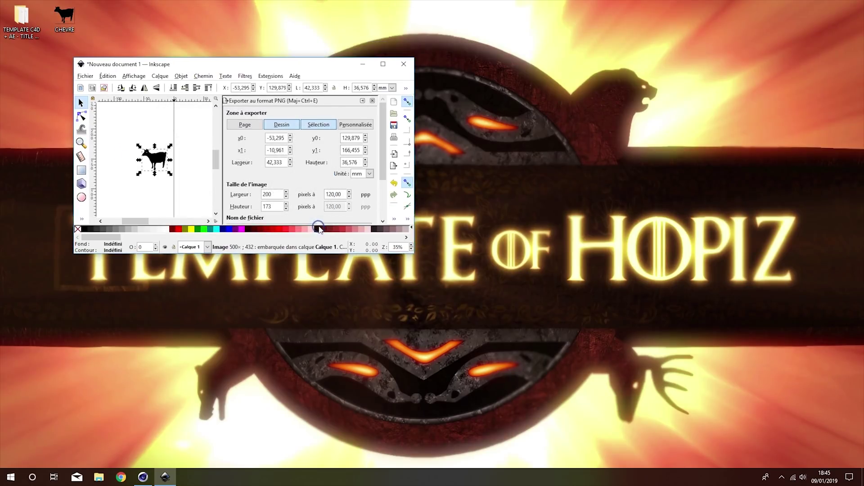
pyautogui.click(383, 64)
# Scale the goat proportionally to about 552 × 477 mm and reselect it
pyautogui.moveTo(340, 242)
pyautogui.mouseDown()
pyautogui.moveTo(185, 387)
pyautogui.moveTo(511, 118)
pyautogui.mouseUp()
pyautogui.press('ctrl')
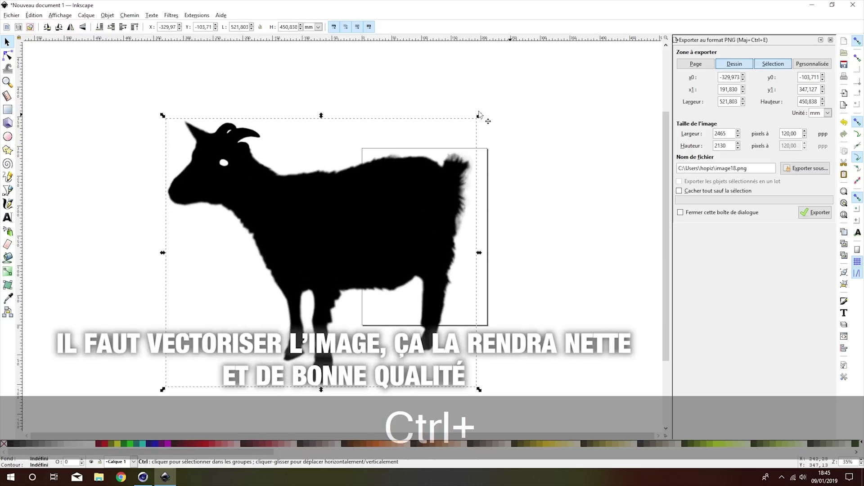
pyautogui.keyDown('ctrl'); pyautogui.moveTo(479, 114); pyautogui.dragTo(499, 102); pyautogui.keyUp('ctrl')
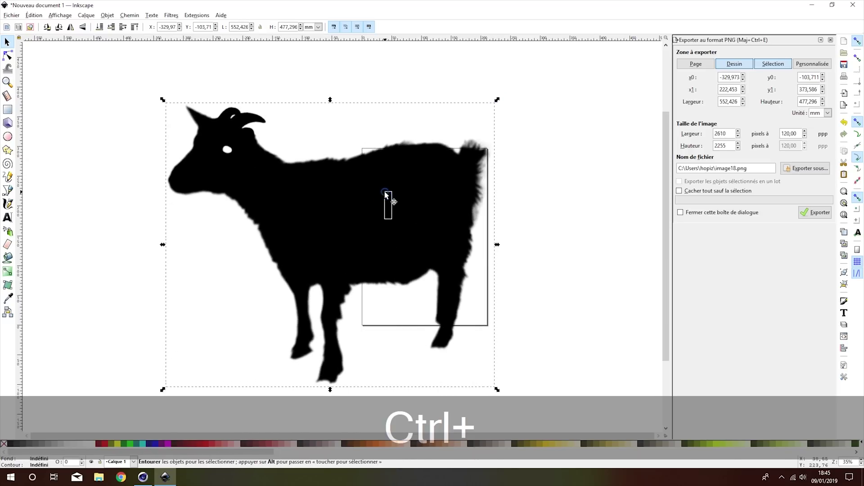
pyautogui.click(359, 202)
pyautogui.moveTo(112, 78); pyautogui.dragTo(563, 412)
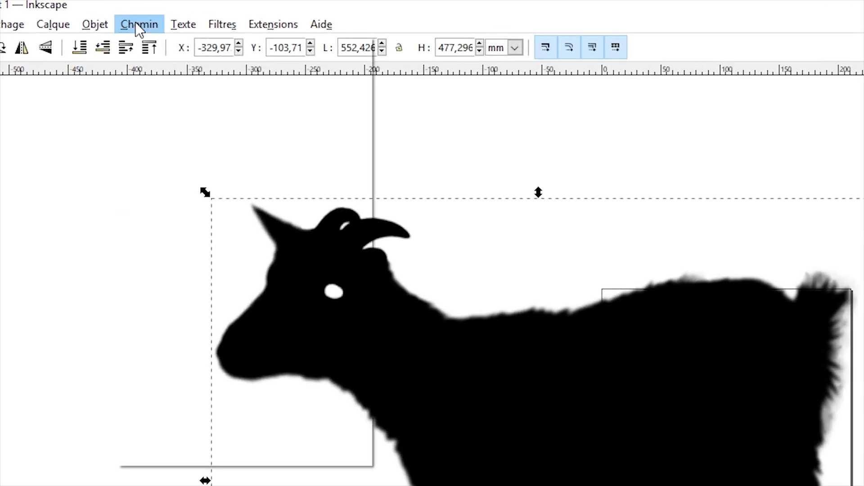
# Trace the goat bitmap into a vector path at brightness threshold 0.450
pyautogui.click(129, 15)
pyautogui.click(192, 83)
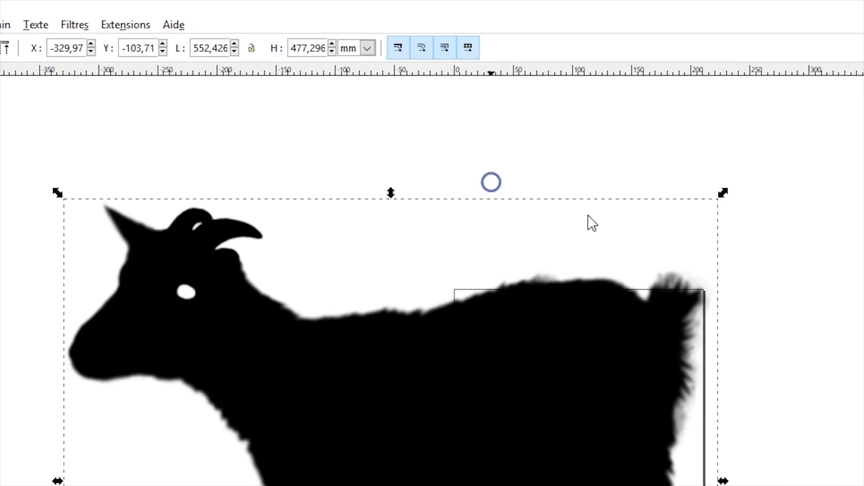
pyautogui.click(706, 292)
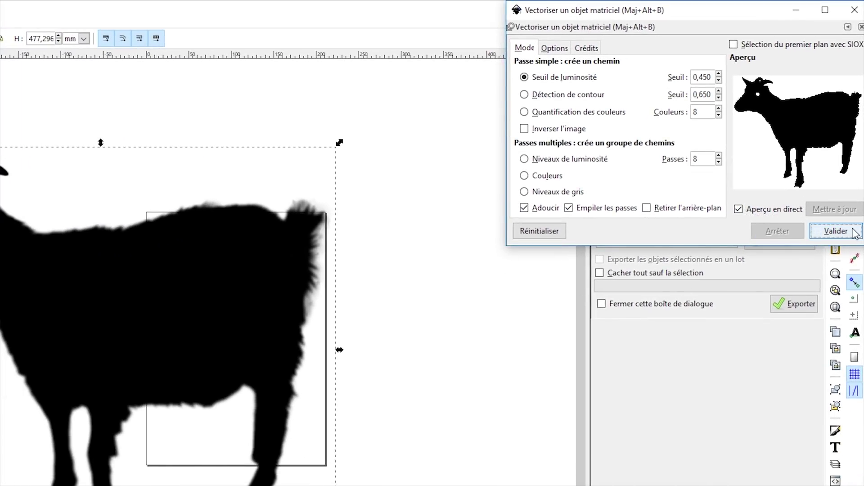
pyautogui.click(836, 231)
# Move the traced goat aside and delete the original bitmap
pyautogui.moveTo(313, 207); pyautogui.dragTo(151, 205)
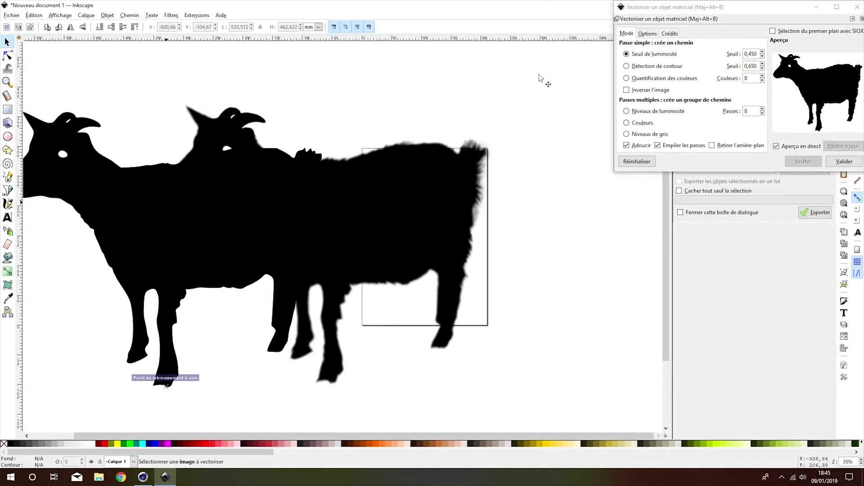
pyautogui.moveTo(542, 75); pyautogui.dragTo(118, 418)
pyautogui.press('Delete')
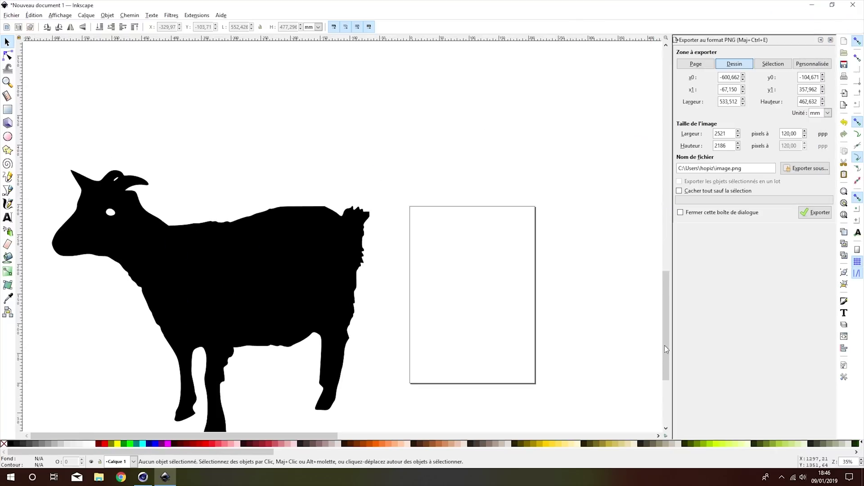
# Set the PNG export width to 2000 px and name the file CHEVRE INK on the desktop
pyautogui.click(145, 186)
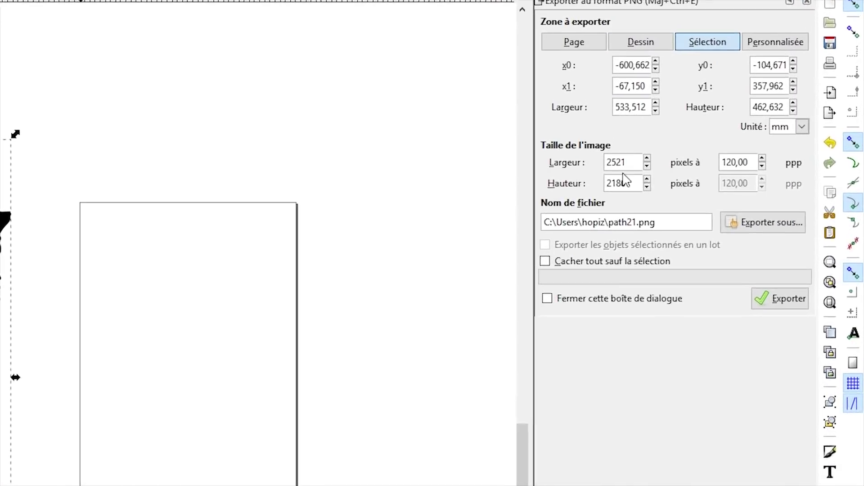
pyautogui.doubleClick(729, 133)
pyautogui.write('2000')
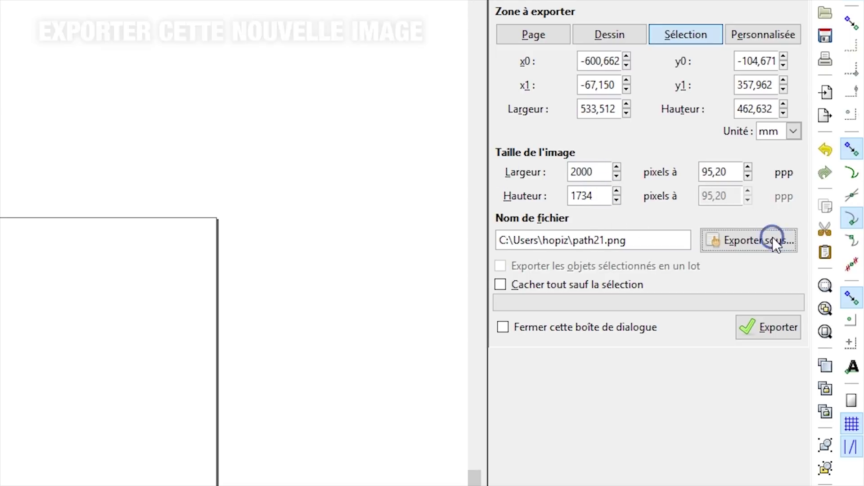
pyautogui.click(773, 237)
pyautogui.click(154, 94)
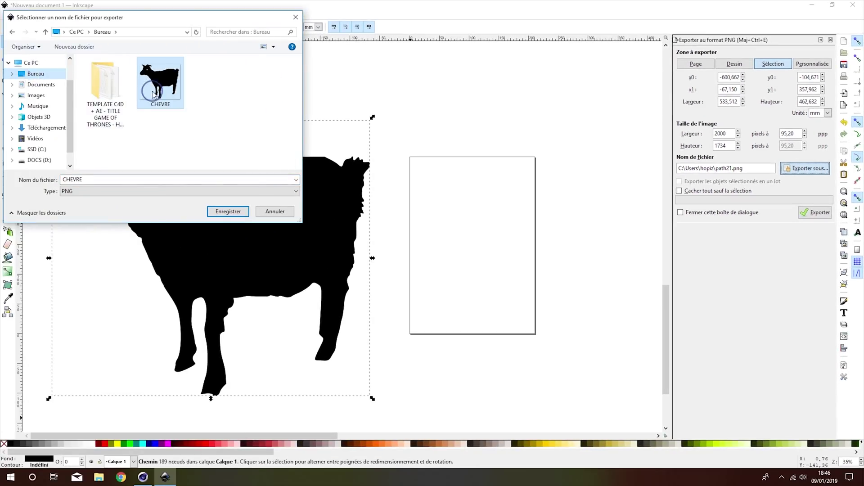
pyautogui.click(244, 216)
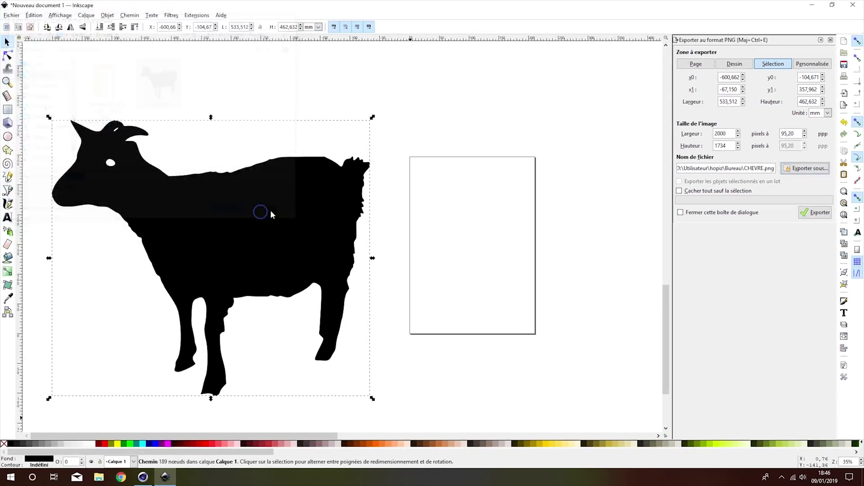
pyautogui.write('INK')
# Export the goat silhouette PNG and close Inkscape without saving the drawing
pyautogui.click(820, 214)
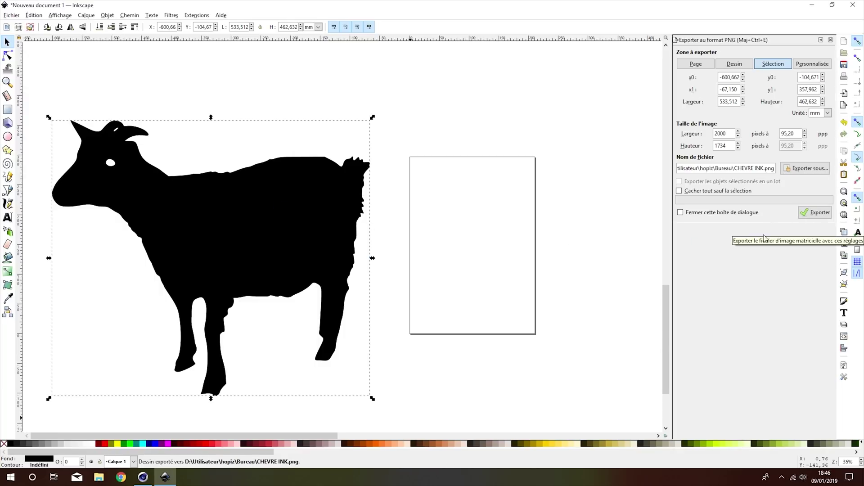
pyautogui.click(853, 5)
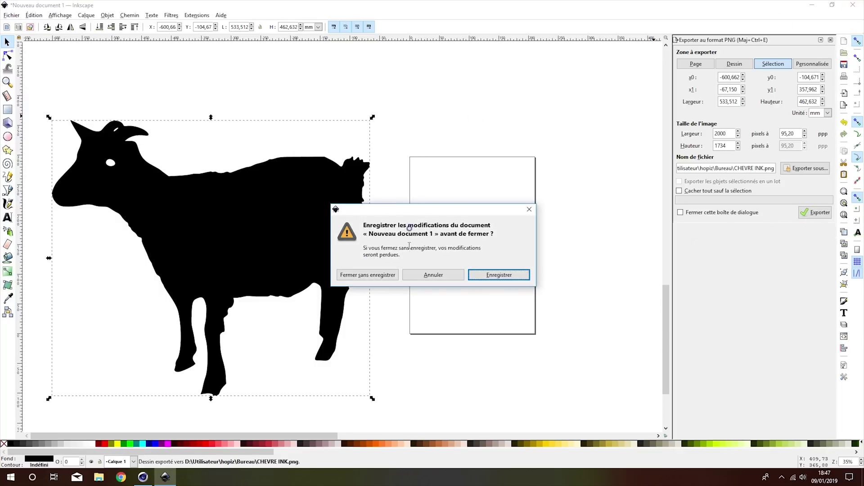
pyautogui.click(390, 276)
# Open the CHEVRE INK image from the desktop in Photoshop
pyautogui.moveTo(118, 23); pyautogui.dragTo(100, 21)
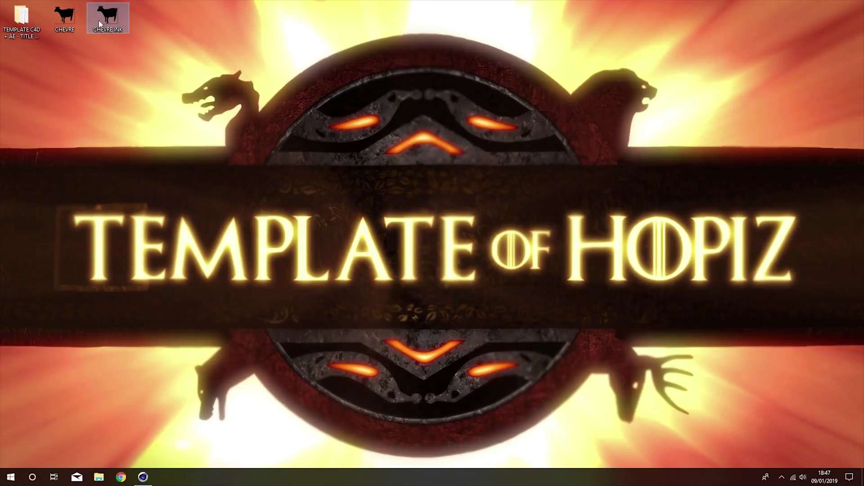
pyautogui.rightClick(103, 18)
pyautogui.moveTo(156, 149)
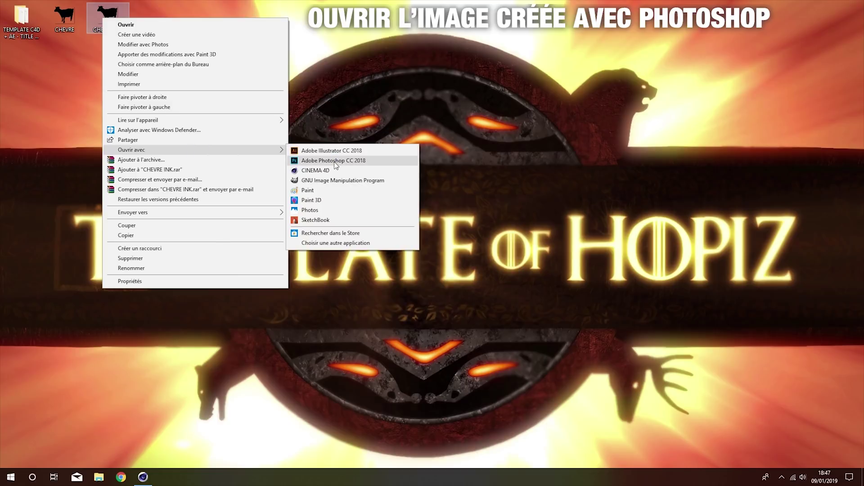
pyautogui.click(333, 161)
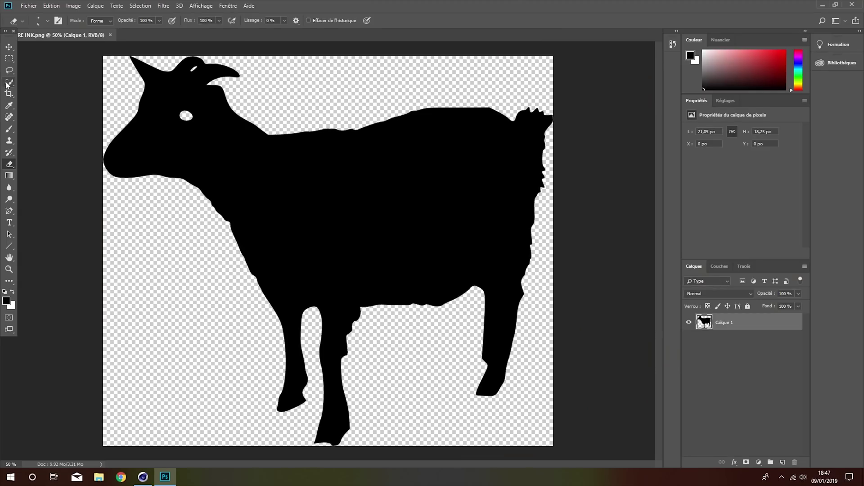
# Enlarge the canvas with the Crop tool and quick-select the whole black goat
pyautogui.click(9, 94)
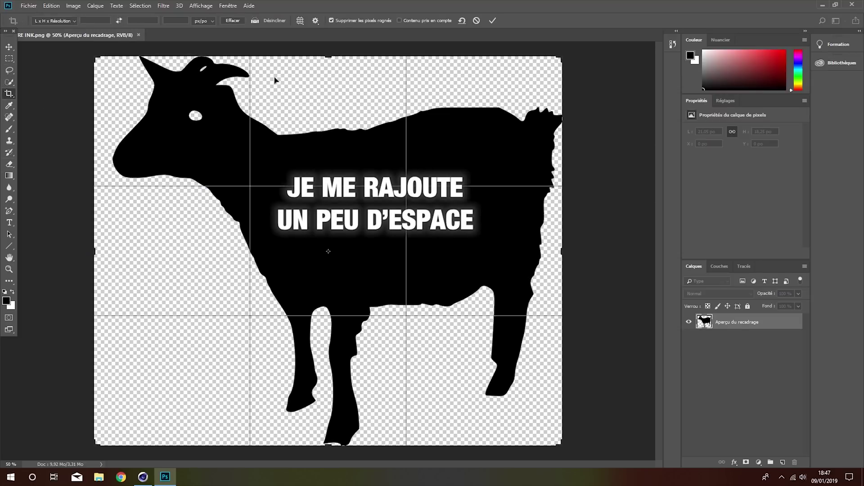
pyautogui.press('Return')
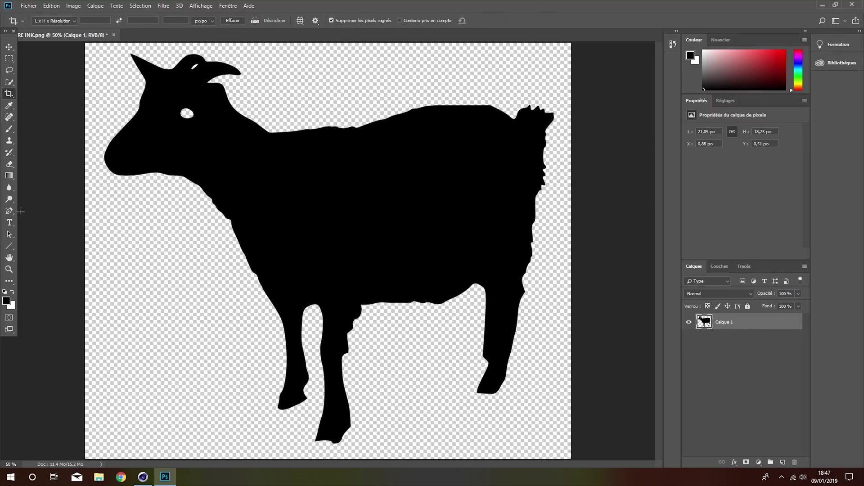
pyautogui.click(9, 83)
pyautogui.moveTo(162, 153); pyautogui.dragTo(154, 118)
pyautogui.moveTo(204, 105)
pyautogui.mouseDown()
pyautogui.moveTo(341, 226)
pyautogui.moveTo(349, 245)
pyautogui.mouseUp()
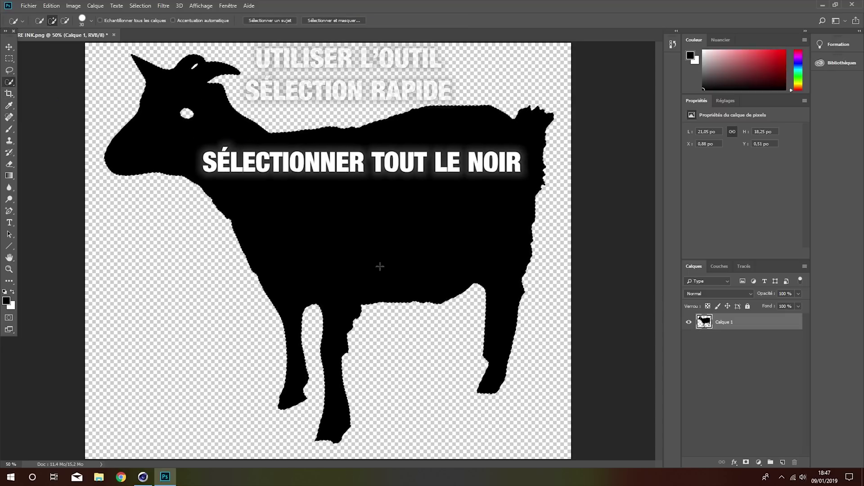
# Convert the goat selection into a work path with 2,0 pixel tolerance
pyautogui.rightClick(293, 130)
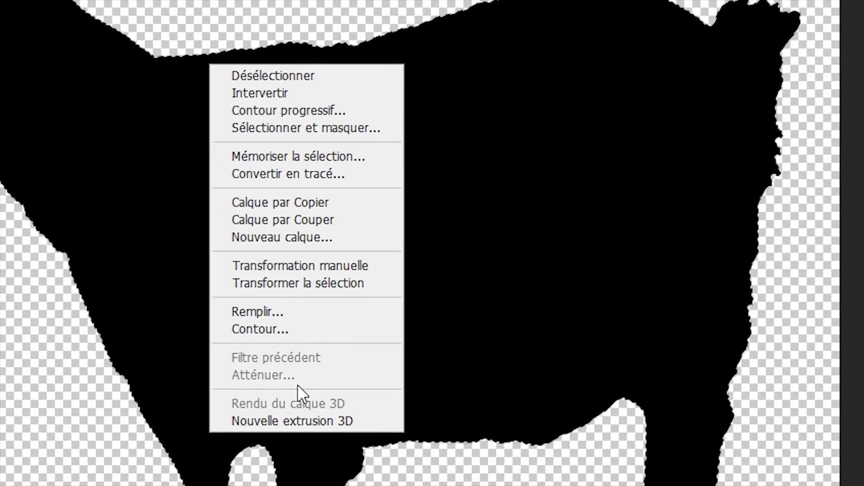
pyautogui.click(311, 174)
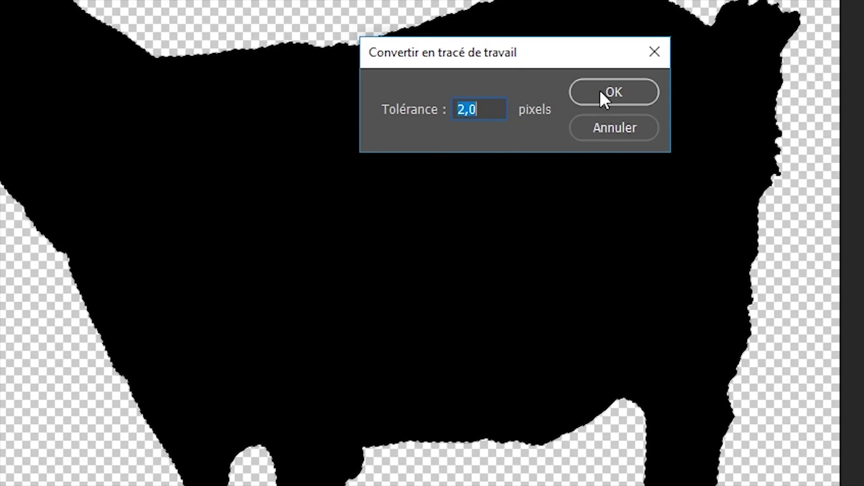
pyautogui.click(603, 93)
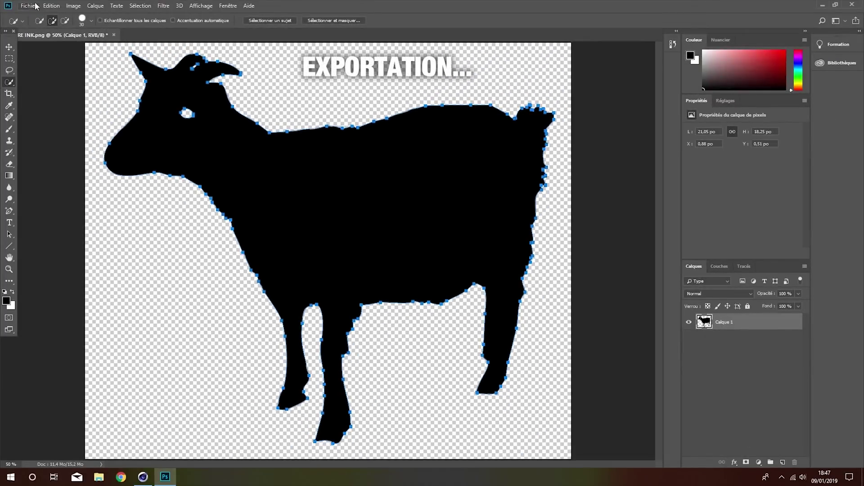
# Export the paths to Illustrator as CHEVRE illus on the desktop
pyautogui.click(28, 6)
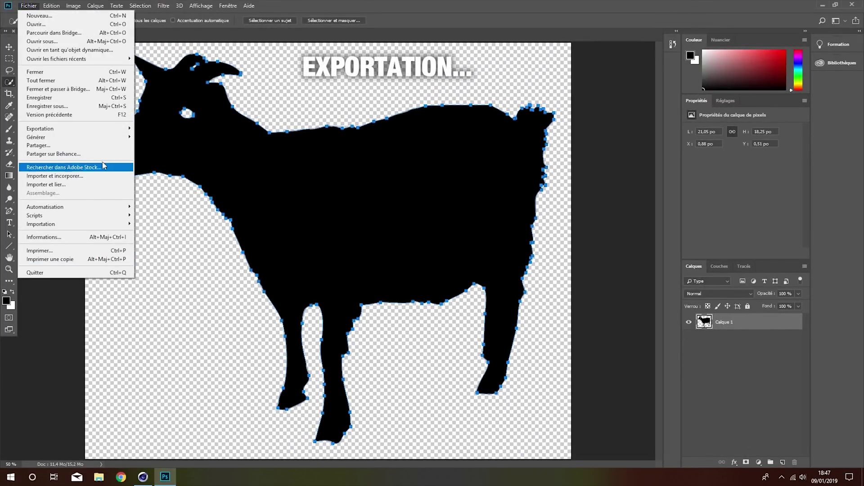
pyautogui.moveTo(40, 128)
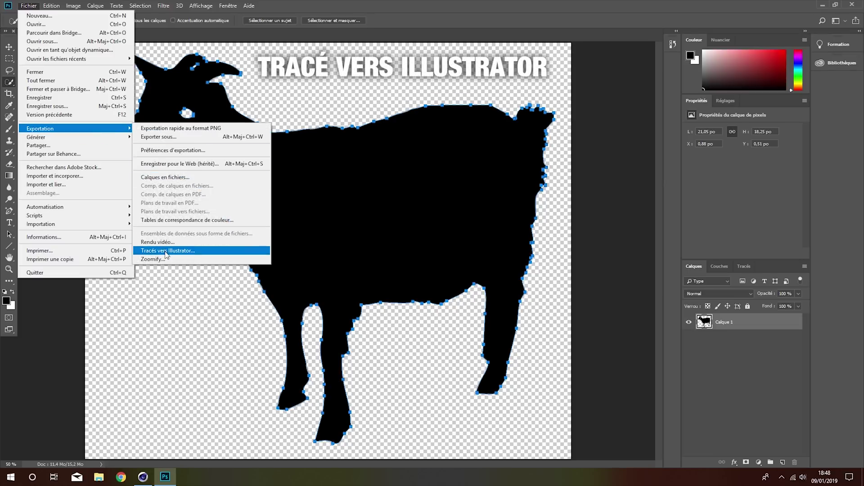
pyautogui.click(166, 251)
pyautogui.click(486, 164)
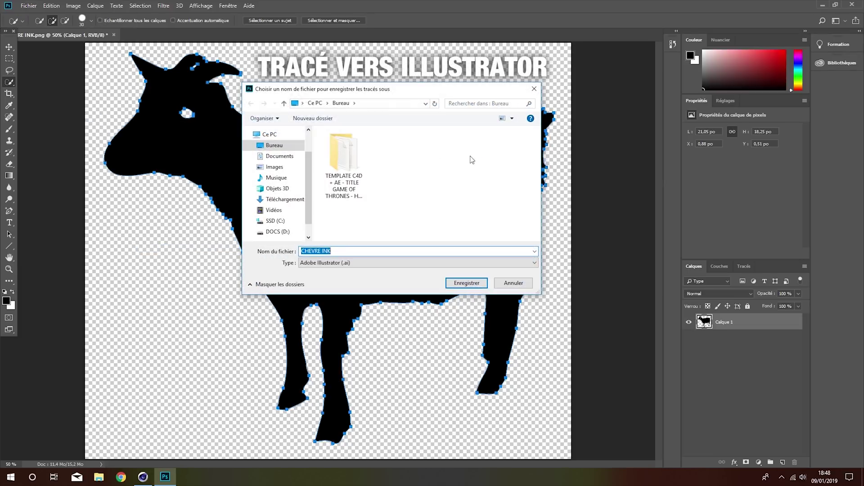
pyautogui.write('CHEVRE illus')
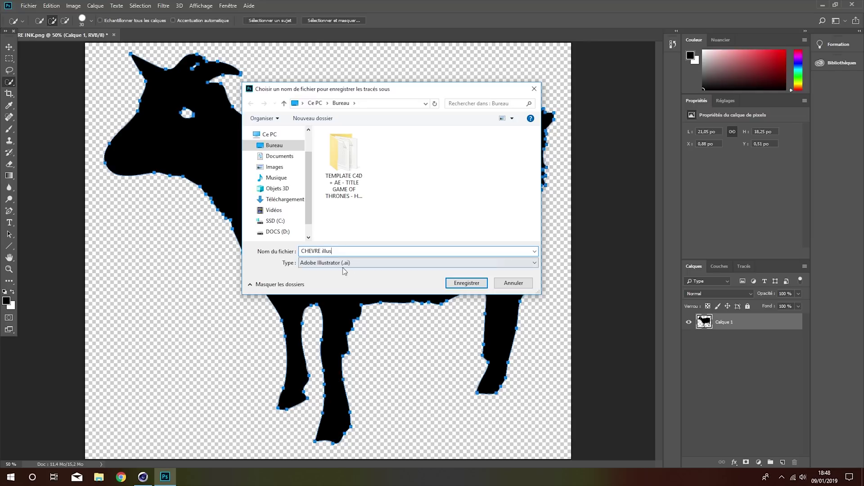
pyautogui.click(450, 283)
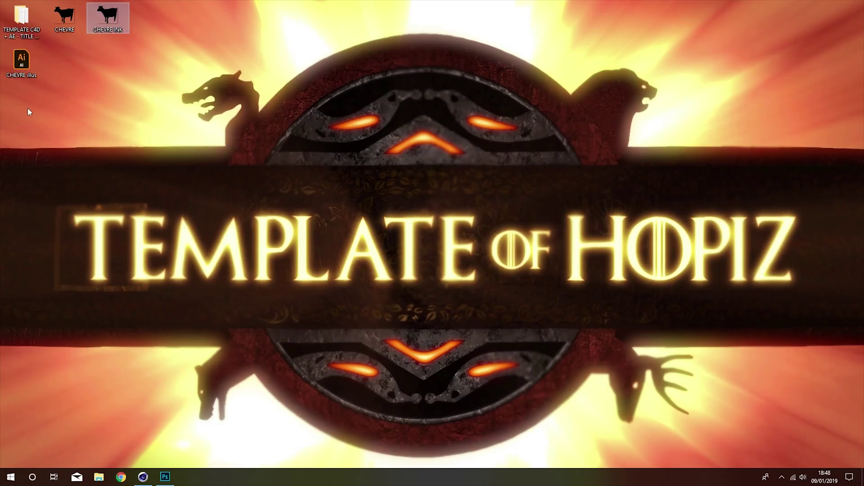
# Quit Photoshop without saving the goat image
pyautogui.moveTo(124, 53); pyautogui.dragTo(148, 22)
pyautogui.click(172, 478)
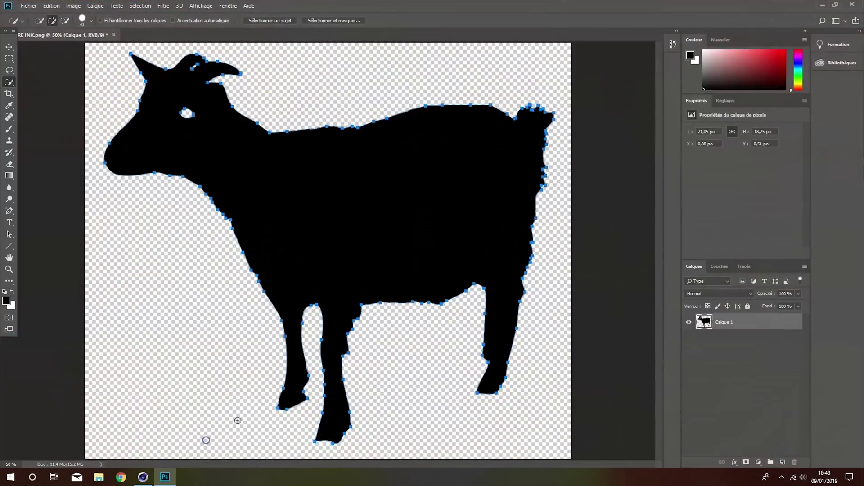
pyautogui.hotkey('ctrl', 'q')
pyautogui.click(452, 180)
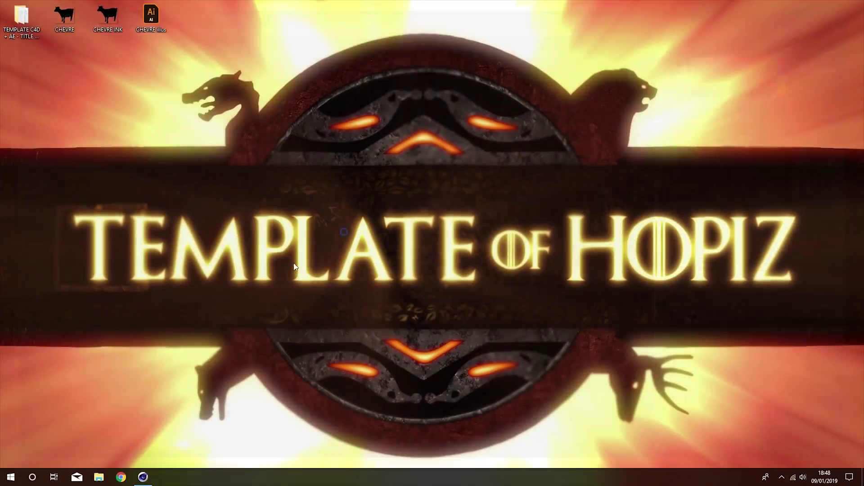
# Open LOGO 3D - DRAGON from the template's LOGO 3D folder
pyautogui.doubleClick(22, 20)
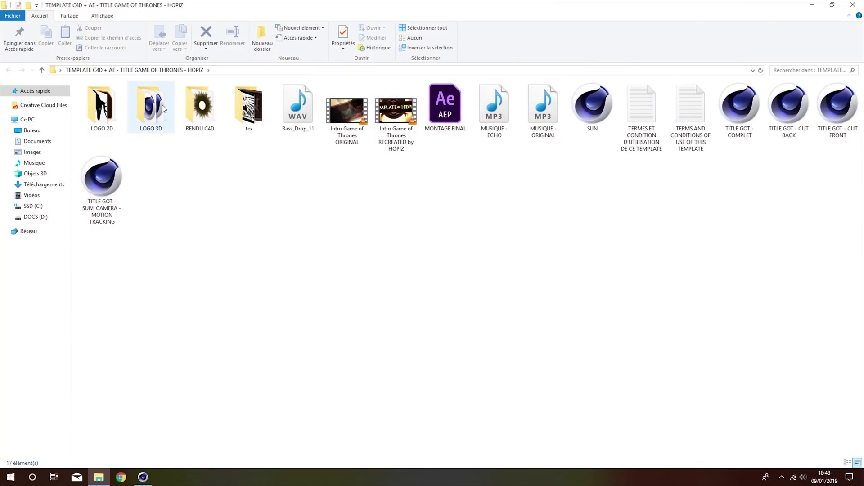
pyautogui.doubleClick(164, 109)
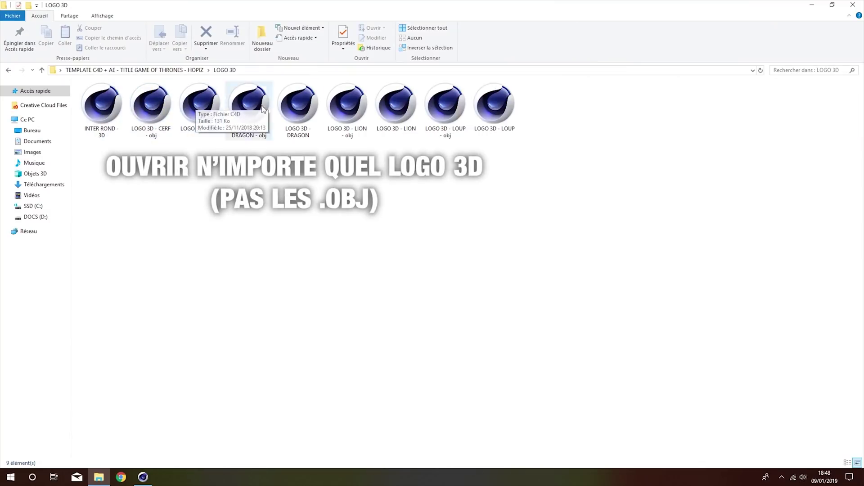
pyautogui.doubleClick(298, 104)
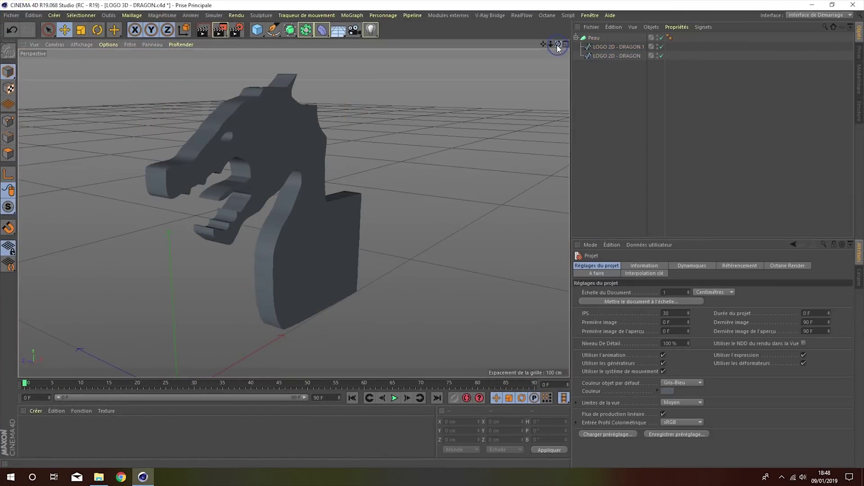
# Merge the CHEVRE illus Illustrator file from the desktop into the dragon scene
pyautogui.moveTo(558, 48); pyautogui.dragTo(531, 63)
pyautogui.click(11, 15)
pyautogui.click(27, 46)
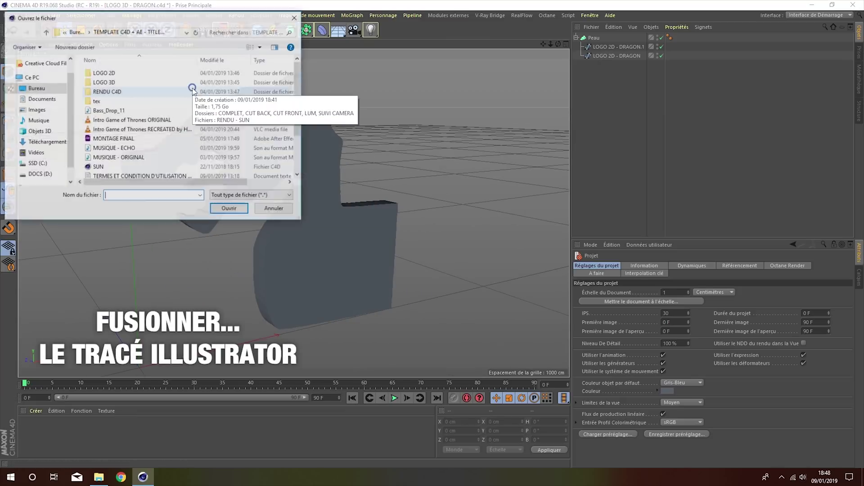
pyautogui.click(37, 88)
pyautogui.click(167, 81)
pyautogui.click(239, 208)
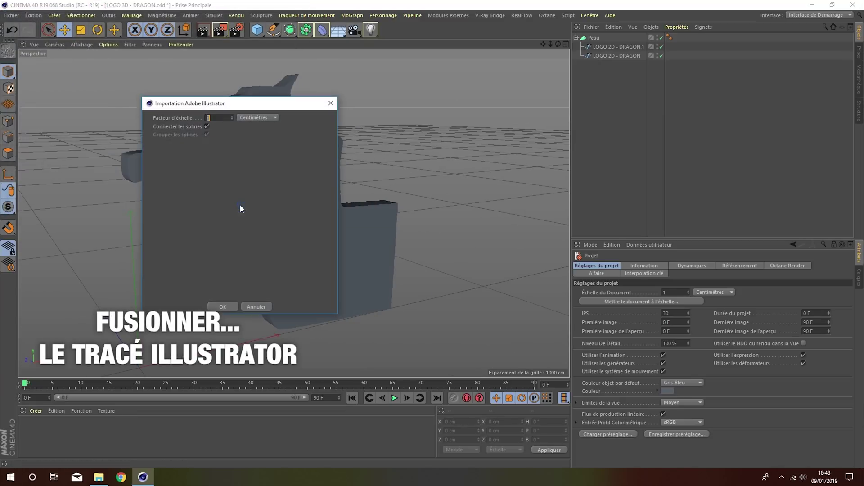
pyautogui.click(222, 307)
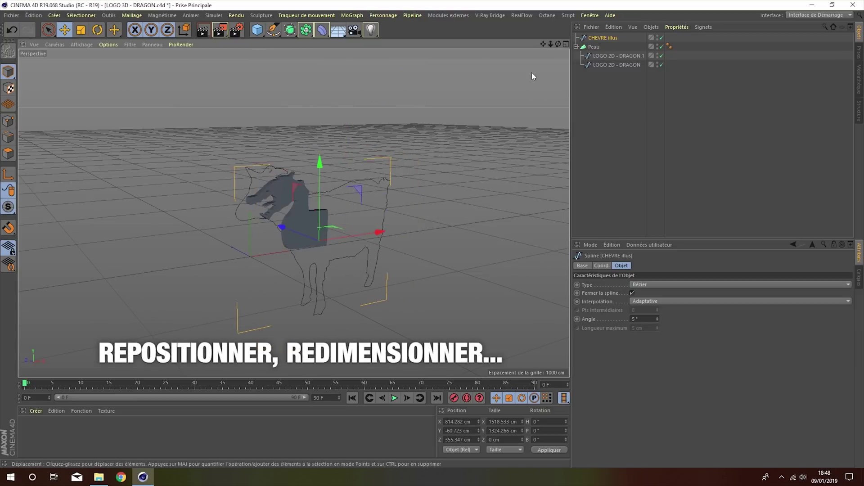
# Set the goat outline's depth scale to 0.5 and move it over the dragon
pyautogui.scroll(5, 374, 277)
pyautogui.click(602, 266)
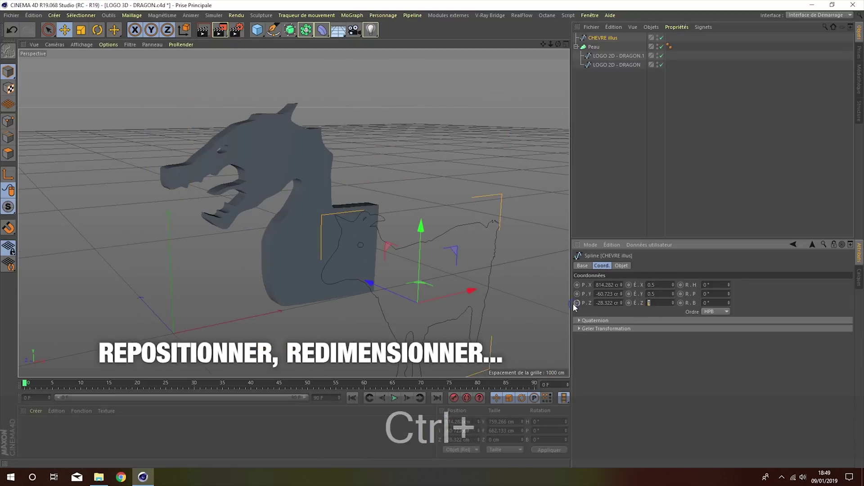
pyautogui.write('0.5')
pyautogui.moveTo(422, 258); pyautogui.dragTo(301, 230)
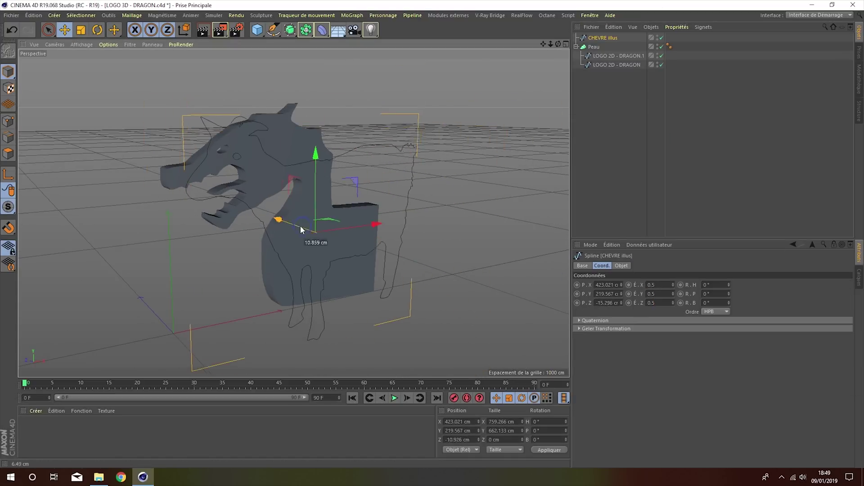
# Scale the goat outline to 0.7 horizontally and vertically, then 0.65 vertically
pyautogui.click(660, 284)
pyautogui.write('0.7')
pyautogui.press('Return')
pyautogui.click(660, 294)
pyautogui.write('0.7')
pyautogui.press('Return')
pyautogui.write('0.65')
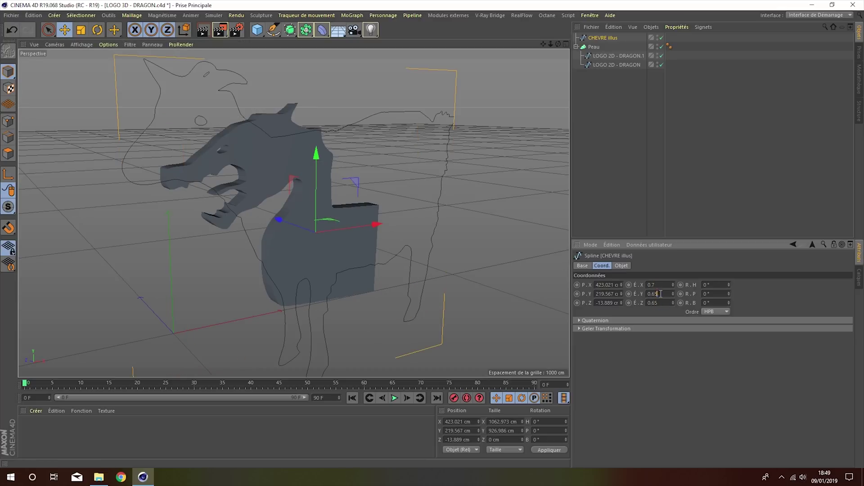
pyautogui.press('Return')
pyautogui.click(543, 78)
pyautogui.click(595, 38)
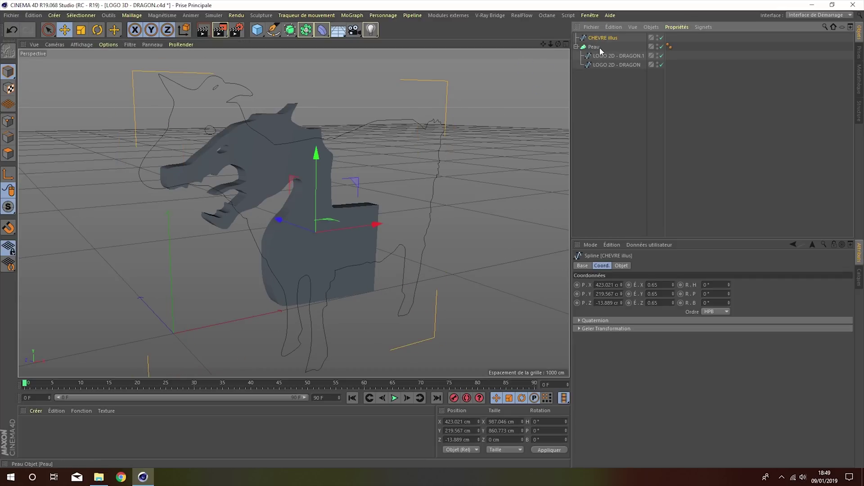
# Duplicate the goat outline, offset the copy in depth, and delete both dragon outlines
pyautogui.hotkey('ctrl', 'c')
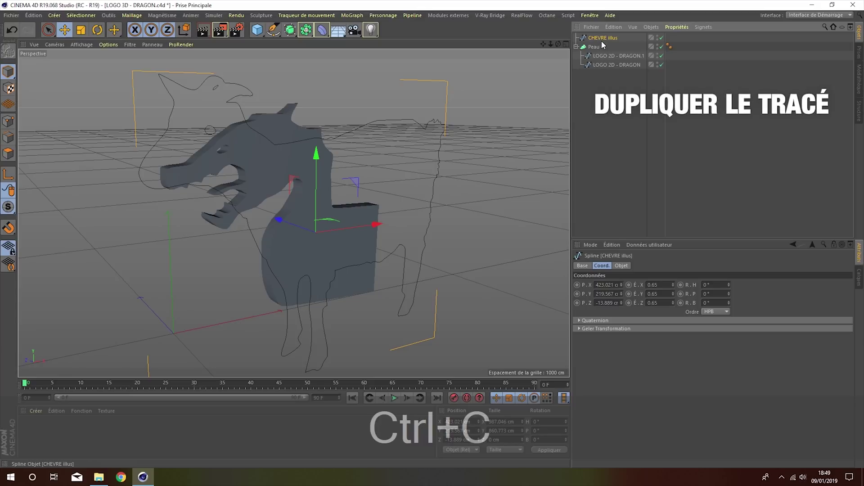
pyautogui.hotkey('ctrl', 'v')
pyautogui.moveTo(280, 221); pyautogui.dragTo(269, 220)
pyautogui.moveTo(617, 94); pyautogui.dragTo(602, 62)
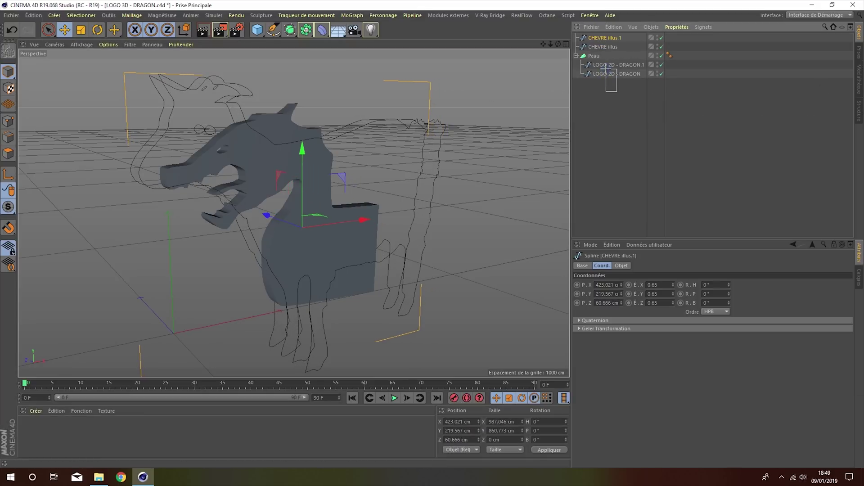
pyautogui.press('Delete')
# Place both goat outlines inside the Peau skin and orbit to inspect the goat
pyautogui.click(597, 46)
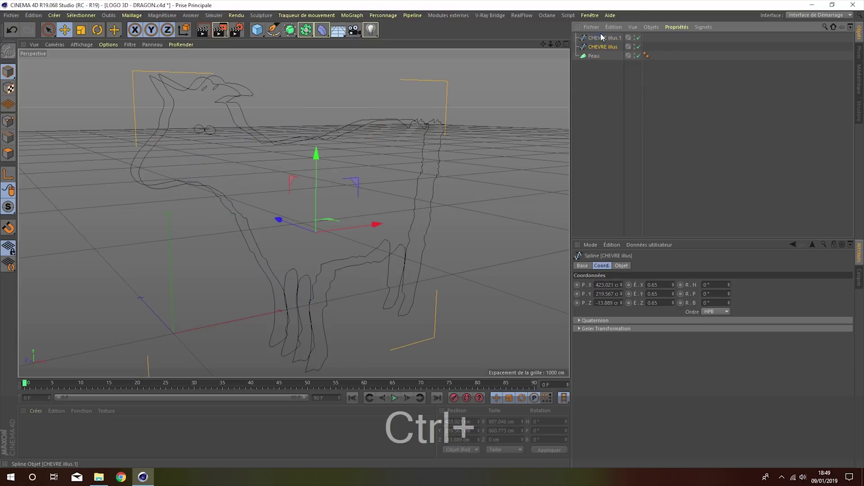
pyautogui.moveTo(597, 41); pyautogui.dragTo(596, 56)
pyautogui.click(622, 106)
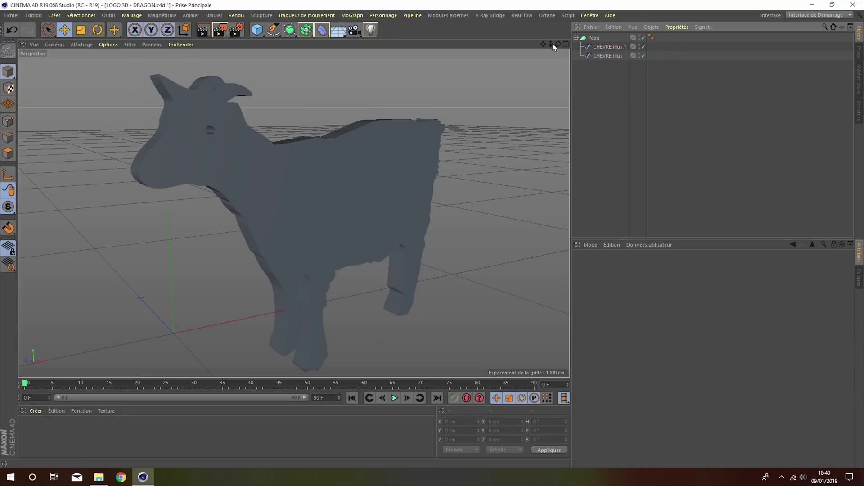
pyautogui.scroll(5, 293, 213)
pyautogui.keyDown('alt'); pyautogui.moveTo(293, 213); pyautogui.dragTo(315, 350); pyautogui.keyUp('alt')
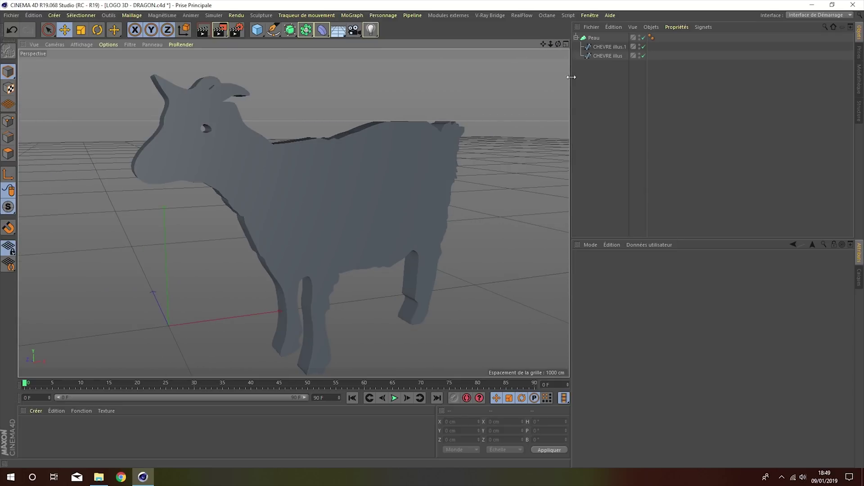
pyautogui.scroll(-5, 293, 213)
pyautogui.keyDown('alt'); pyautogui.moveTo(293, 213); pyautogui.dragTo(293, 213); pyautogui.keyUp('alt')
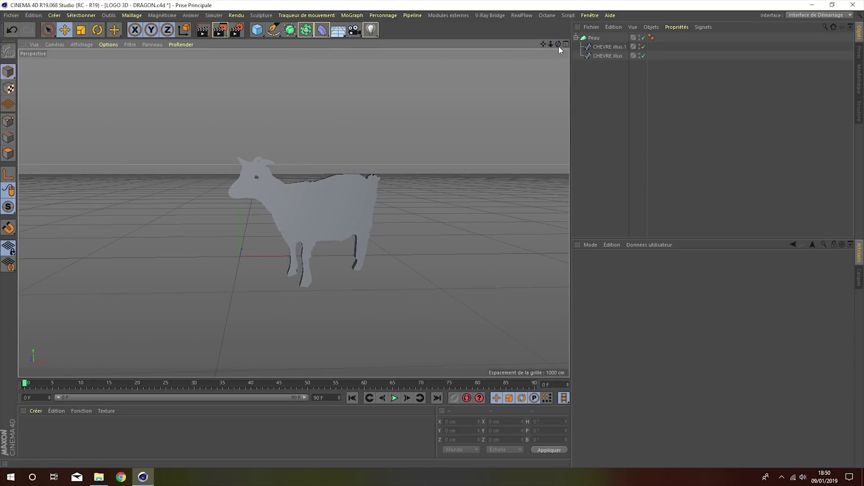
# Remove the duplicate outline, pull the original out of Peau, and fix its first point
pyautogui.click(602, 56)
pyautogui.press('Delete')
pyautogui.moveTo(602, 47); pyautogui.dragTo(601, 61)
pyautogui.moveTo(558, 43); pyautogui.dragTo(552, 47)
pyautogui.rightClick(314, 175)
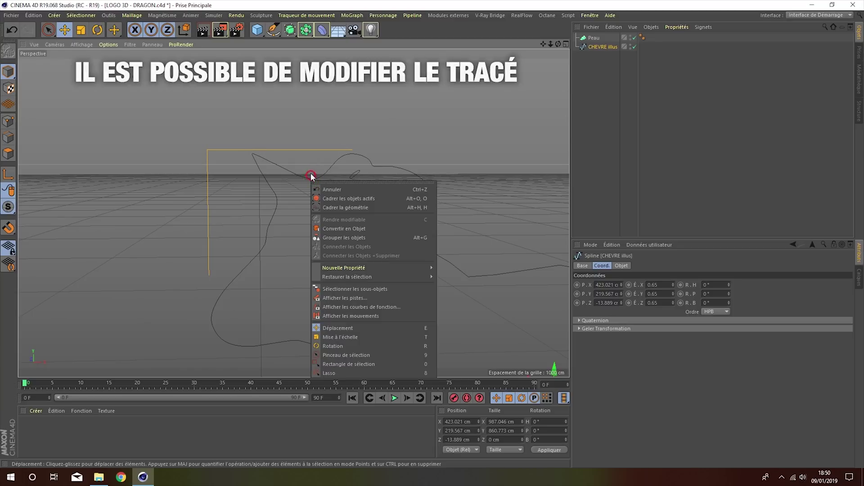
pyautogui.click(277, 30)
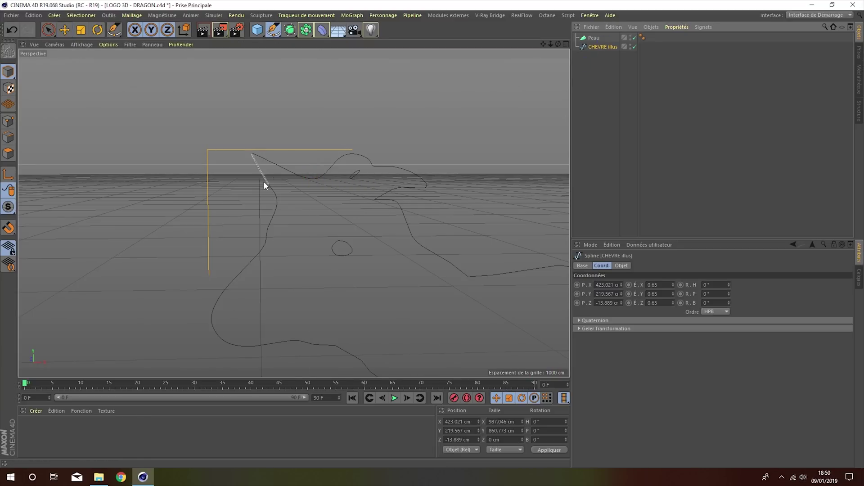
pyautogui.click(253, 154)
pyautogui.press('0')
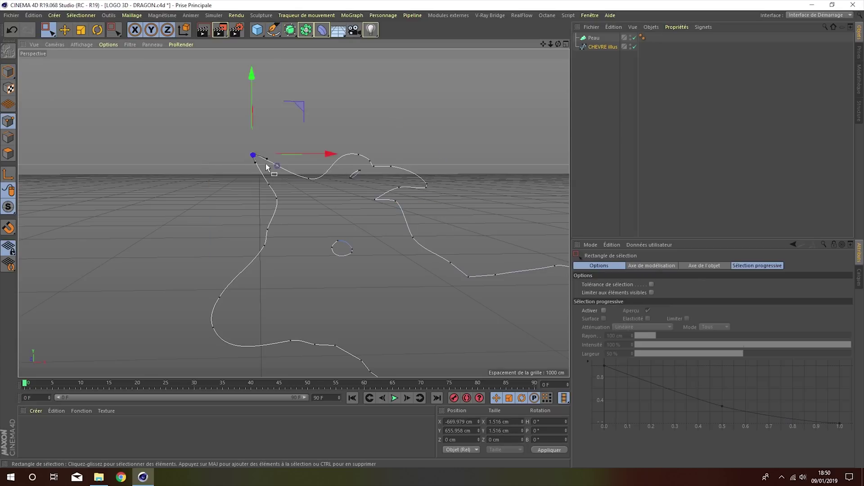
pyautogui.hotkey('ctrl', 'z')
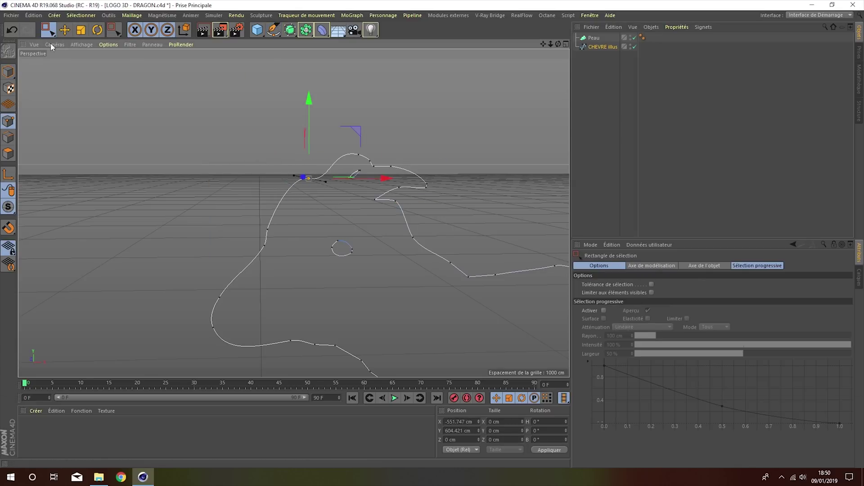
pyautogui.press('e')
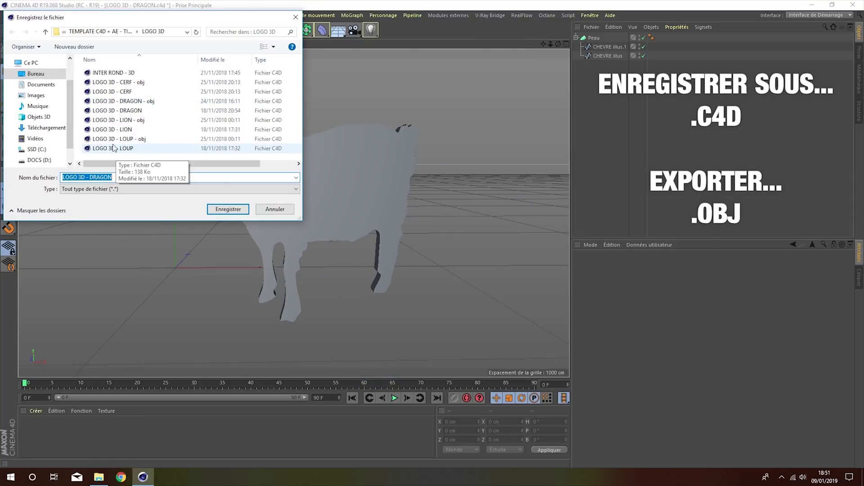
# Save the scene as LOGO 3D - CHEVRE in the Desktop folder
pyautogui.click(120, 178)
pyautogui.press('BackSpace')
pyautogui.press('BackSpace')
pyautogui.press('BackSpace')
pyautogui.write('CHEVRE')
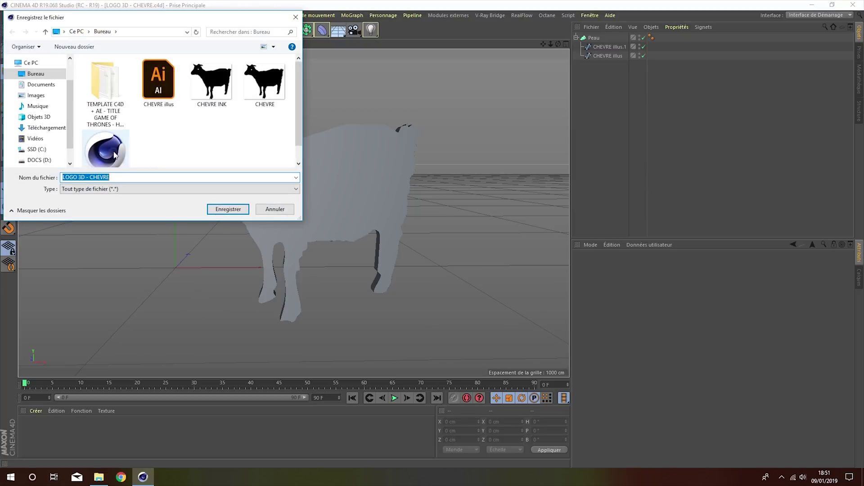
pyautogui.click(121, 179)
pyautogui.click(228, 210)
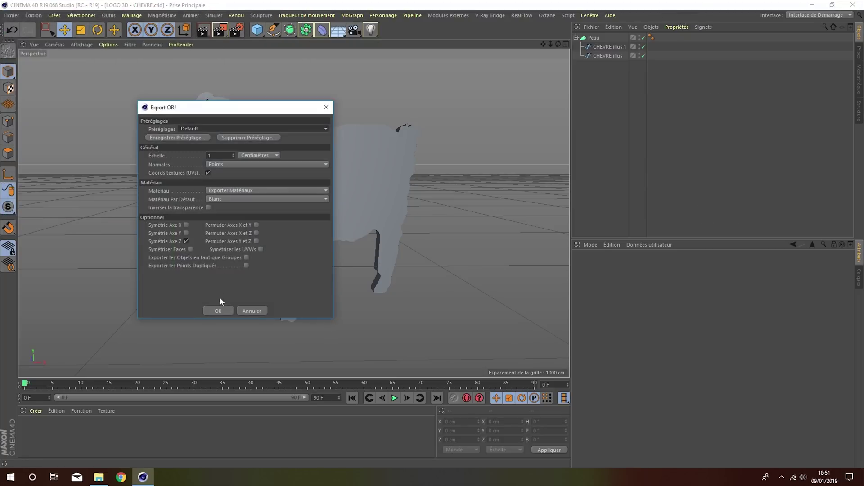
# Export the goat as OBJ to the desktop and delete the MTL file
pyautogui.click(221, 308)
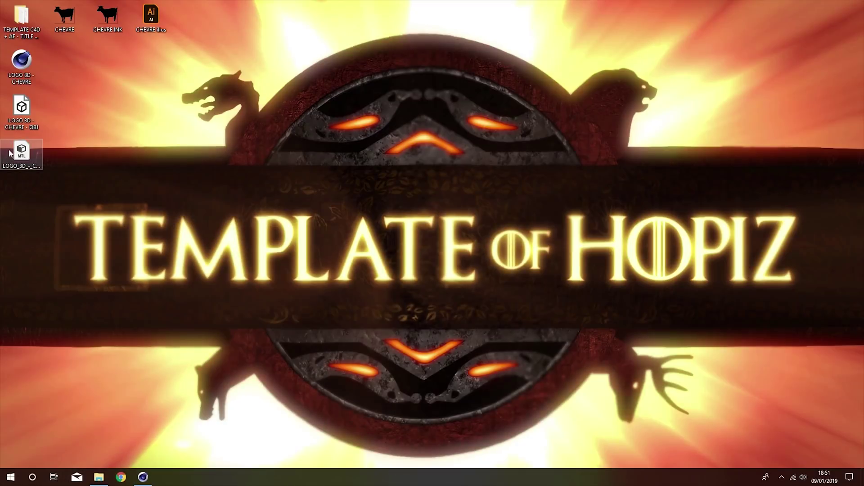
pyautogui.press('Delete')
pyautogui.moveTo(22, 63); pyautogui.dragTo(194, 18)
pyautogui.moveTo(22, 108)
pyautogui.mouseDown()
pyautogui.moveTo(247, 15)
pyautogui.moveTo(237, 18)
pyautogui.mouseUp()
pyautogui.click(143, 477)
# Switch to TITLE GOT - CUT FRONT, set Constant Shading (Lines), and view through the camera
pyautogui.click(590, 15)
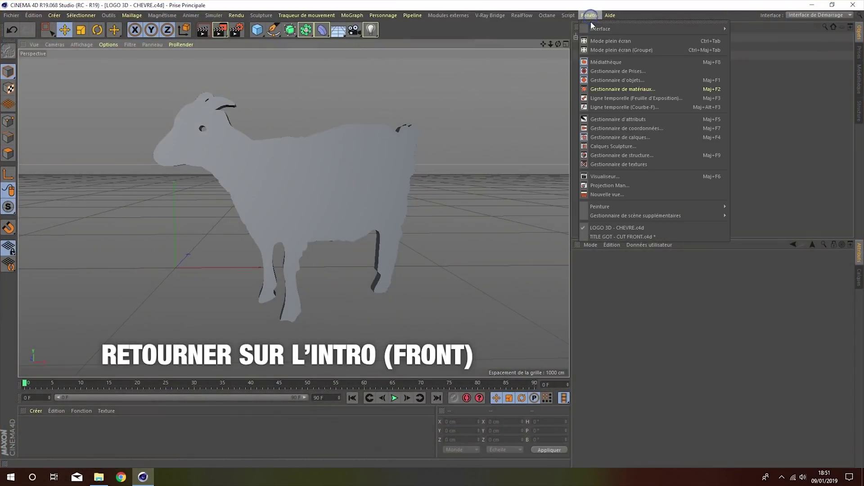
pyautogui.click(608, 236)
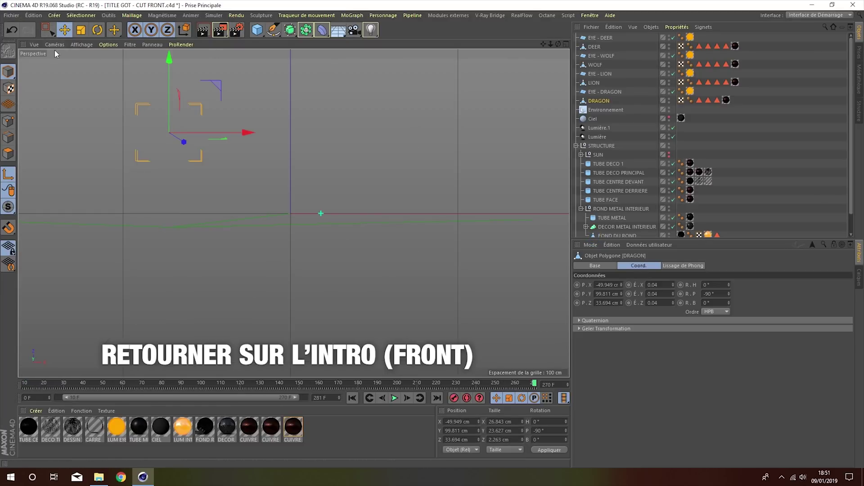
pyautogui.click(81, 44)
pyautogui.click(109, 103)
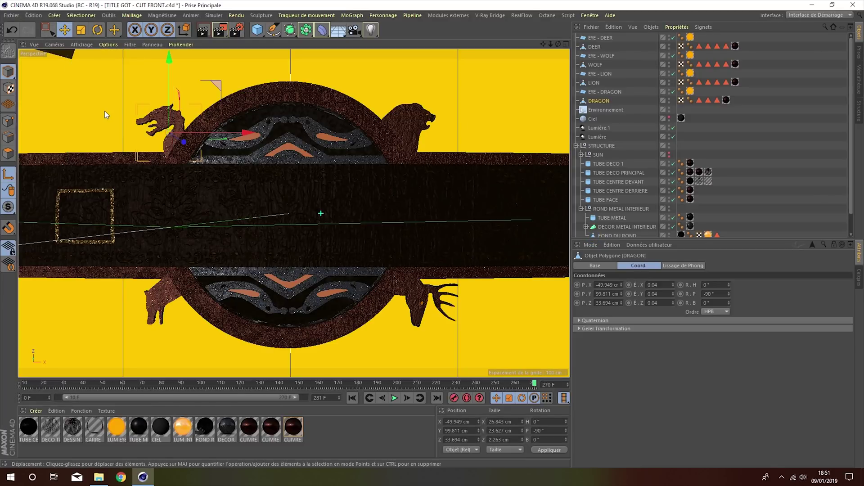
pyautogui.moveTo(543, 47); pyautogui.dragTo(560, 80)
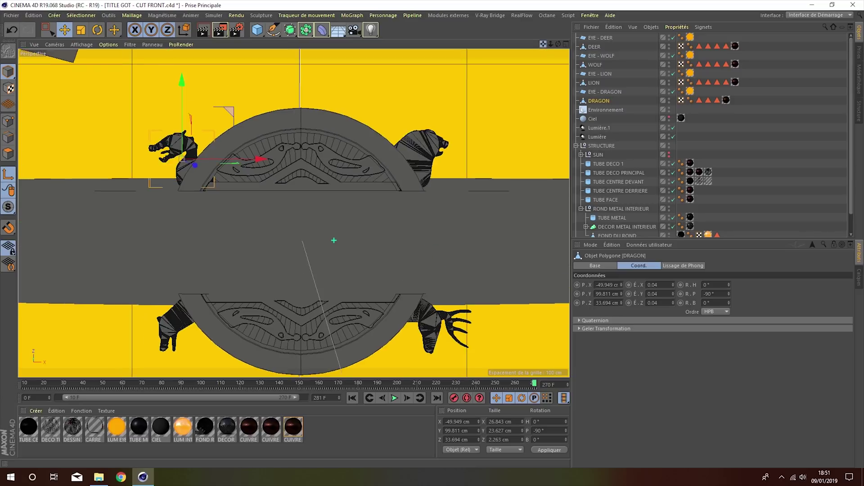
pyautogui.scroll(-2, 638, 183)
pyautogui.click(673, 225)
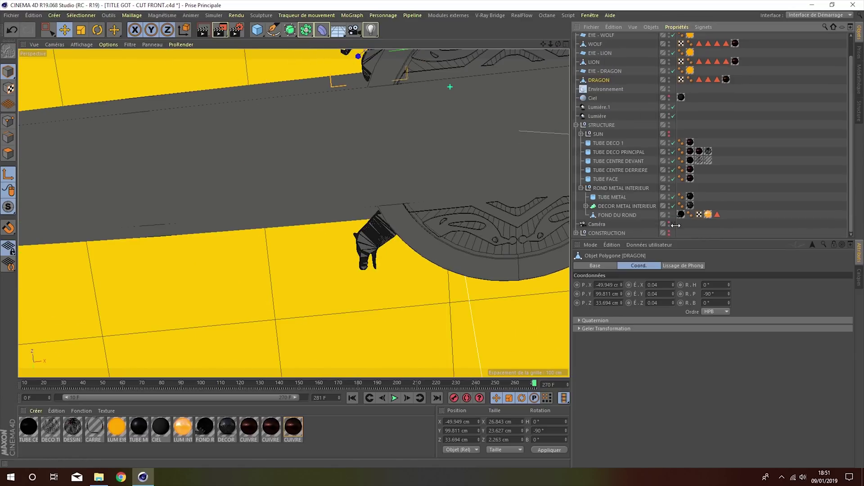
pyautogui.moveTo(558, 44); pyautogui.dragTo(531, 72)
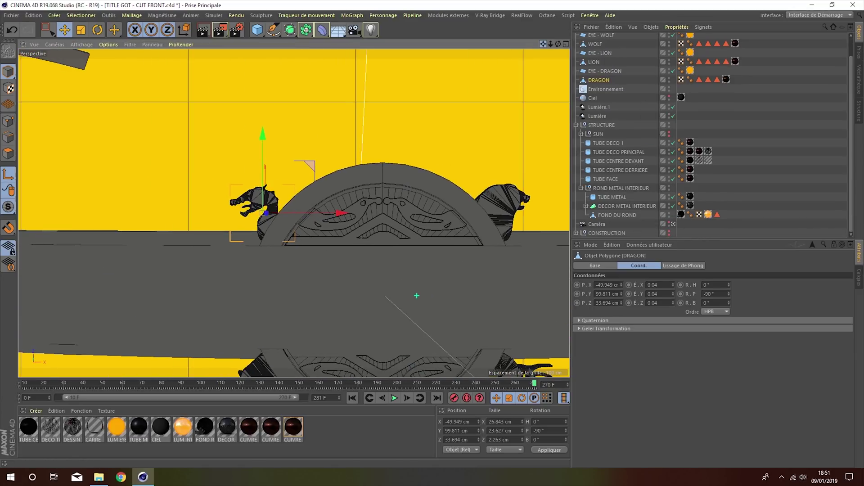
pyautogui.scroll(5, 436, 299)
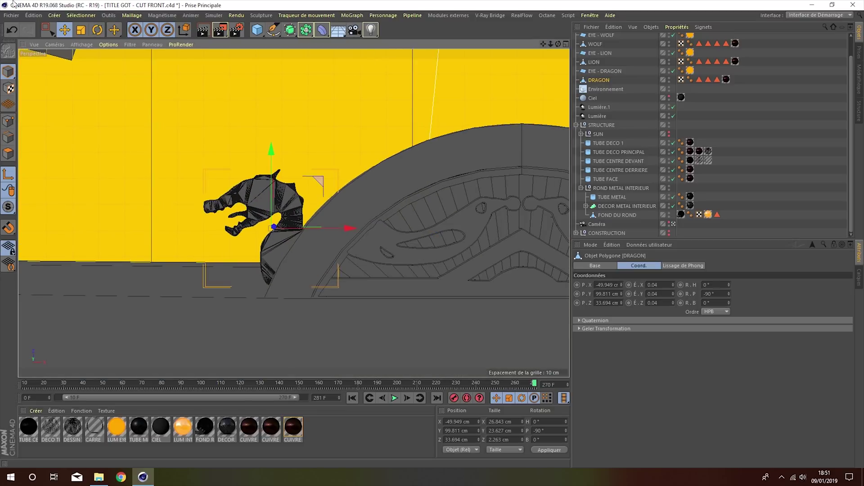
# Merge the LOGO 3D - CHEVRE OBJ file into the scene with default import settings
pyautogui.click(9, 16)
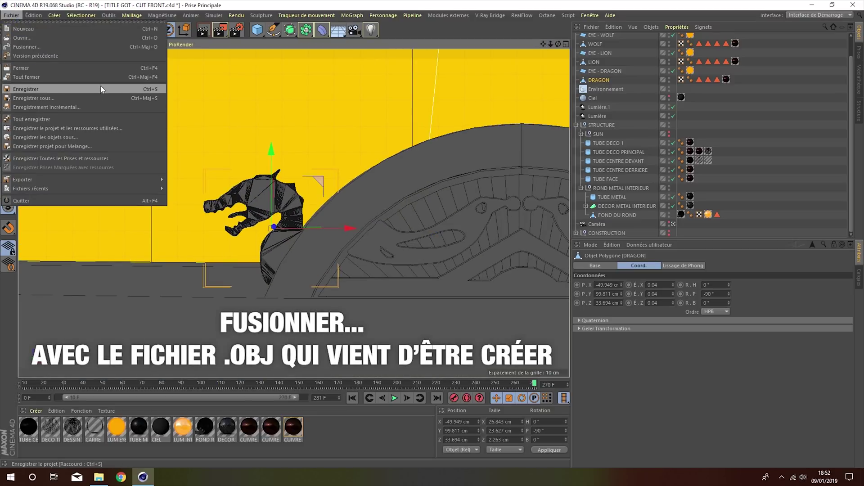
pyautogui.click(63, 47)
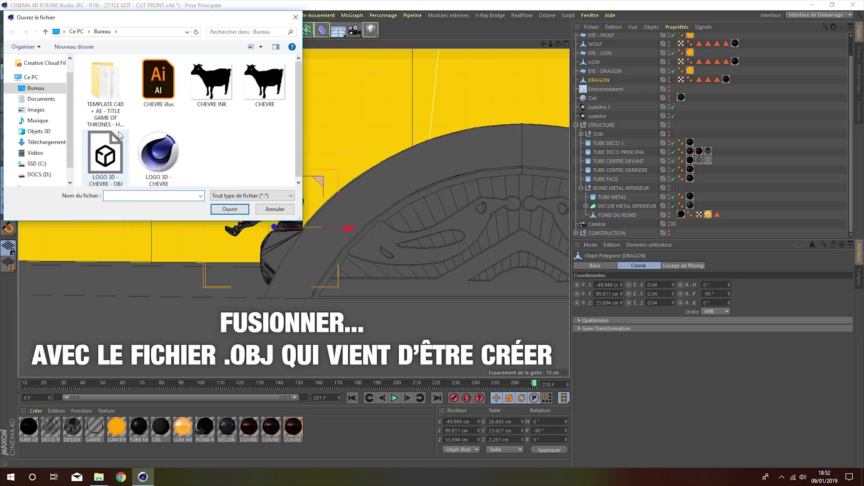
pyautogui.click(111, 151)
pyautogui.click(230, 209)
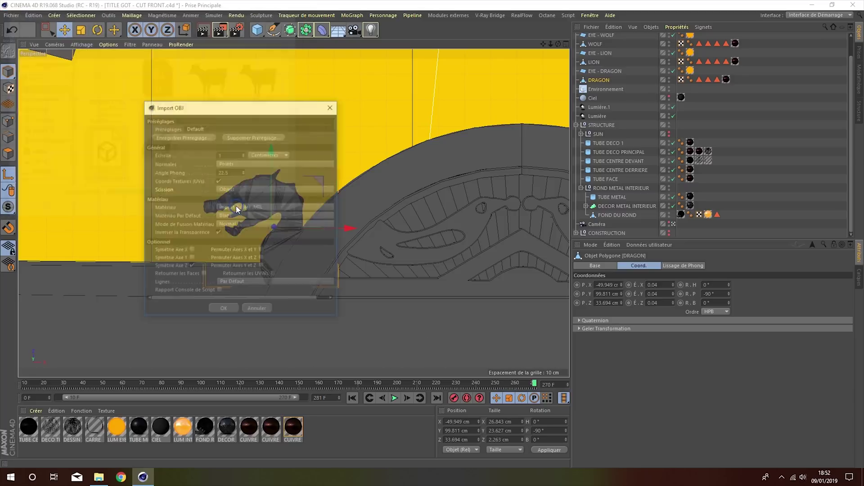
pyautogui.click(223, 308)
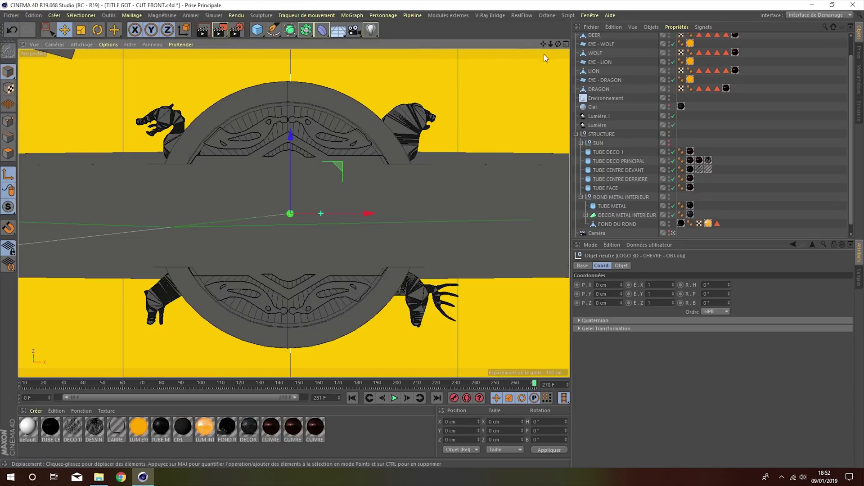
# Scale the goat logo to 0.1 on both X and Y
pyautogui.scroll(2, 599, 49)
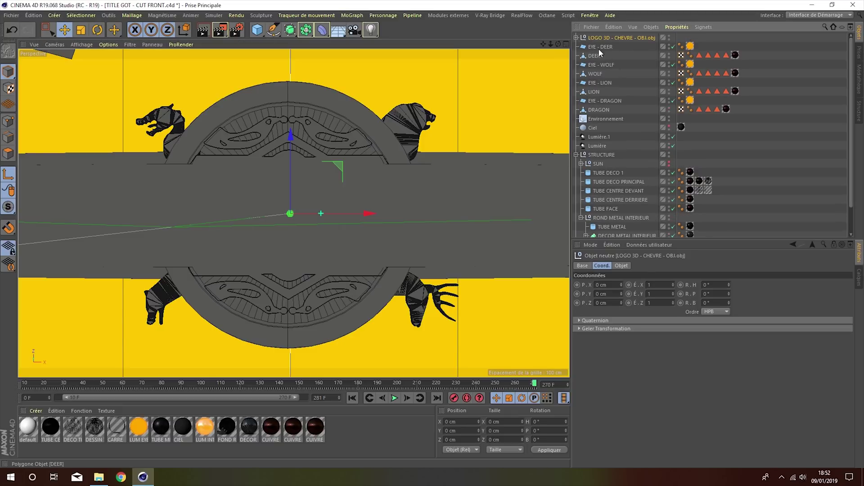
pyautogui.keyDown('alt'); pyautogui.moveTo(315, 180); pyautogui.dragTo(351, 207); pyautogui.keyUp('alt')
pyautogui.moveTo(295, 225); pyautogui.dragTo(295, 259)
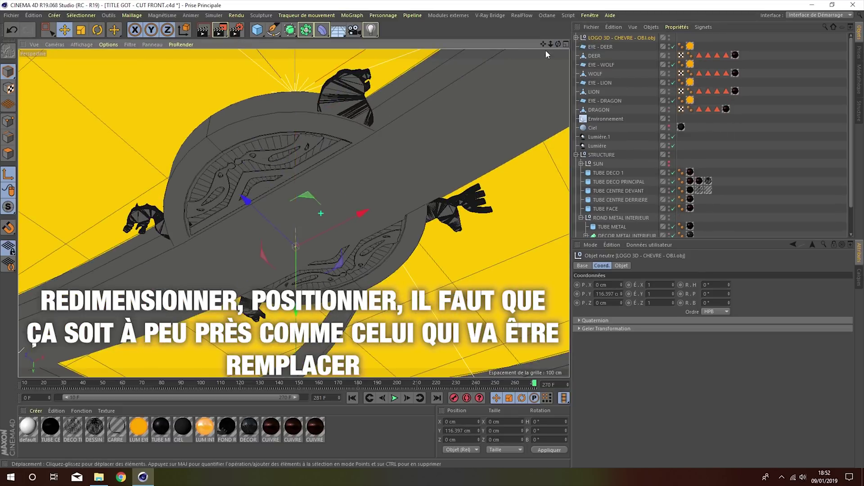
pyautogui.doubleClick(659, 285)
pyautogui.write('0.1')
pyautogui.press('Return')
pyautogui.hotkey('ctrl', 'c')
pyautogui.click(659, 294)
pyautogui.hotkey('ctrl', 'v')
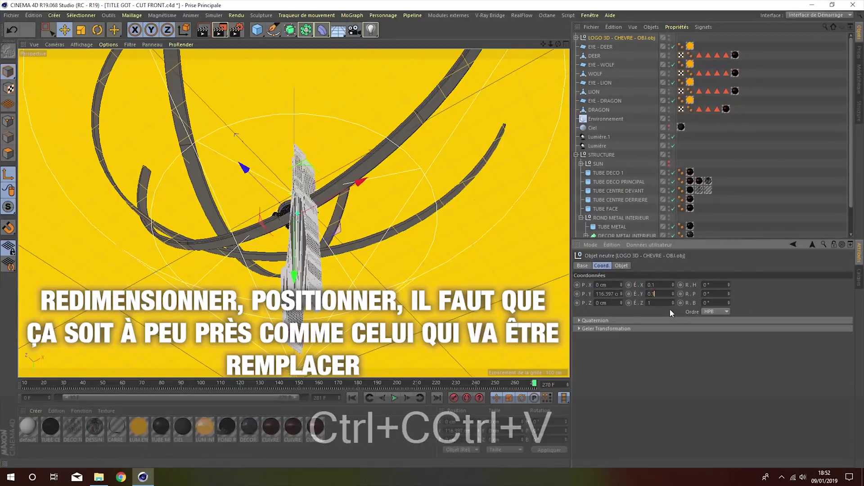
pyautogui.press('Return')
# Rotate the goat logo on its pitch axis and connect its pieces into one object
pyautogui.press('r')
pyautogui.moveTo(288, 176)
pyautogui.mouseDown()
pyautogui.moveTo(287, 129)
pyautogui.moveTo(355, 162)
pyautogui.mouseUp()
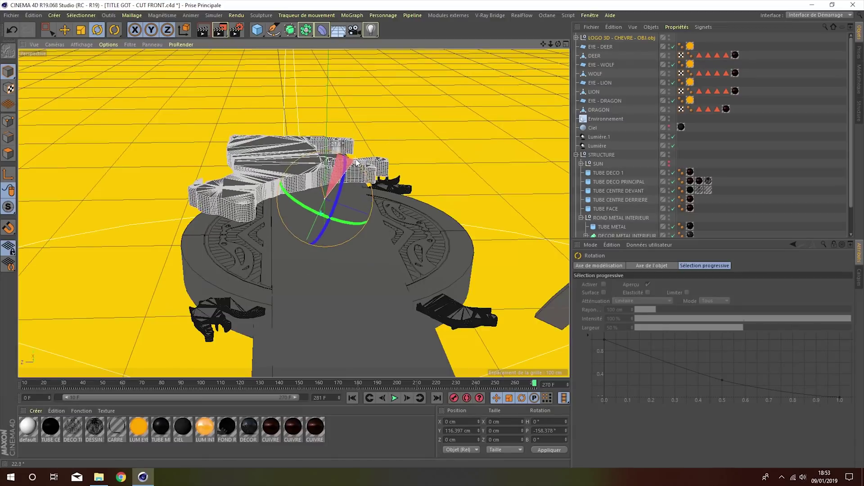
pyautogui.hotkey('ctrl', 'c')
pyautogui.hotkey('ctrl', 'v')
pyautogui.rightClick(606, 216)
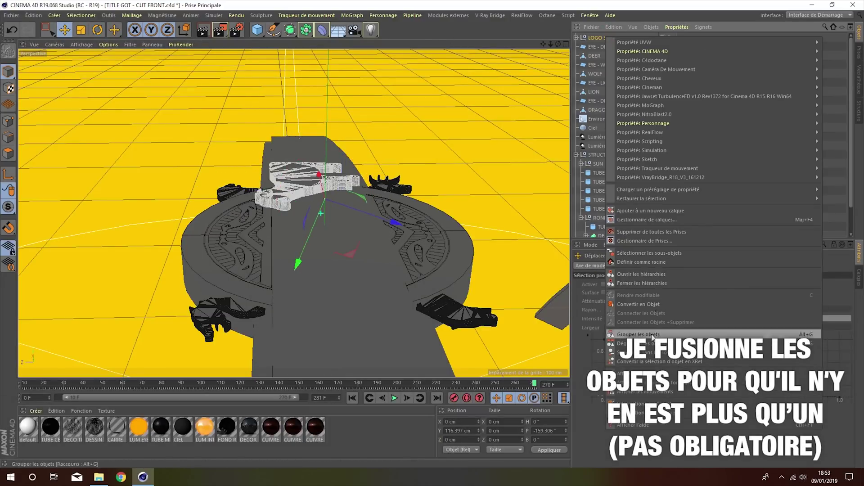
pyautogui.click(652, 334)
pyautogui.hotkey('ctrl', 'shift', 'z')
pyautogui.click(604, 47)
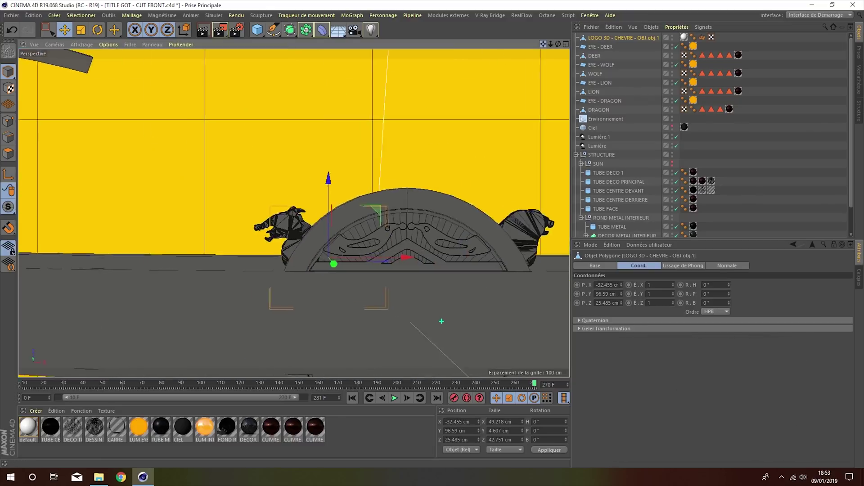
# Move the merged goat logo into place on the emblem
pyautogui.scroll(5, 442, 321)
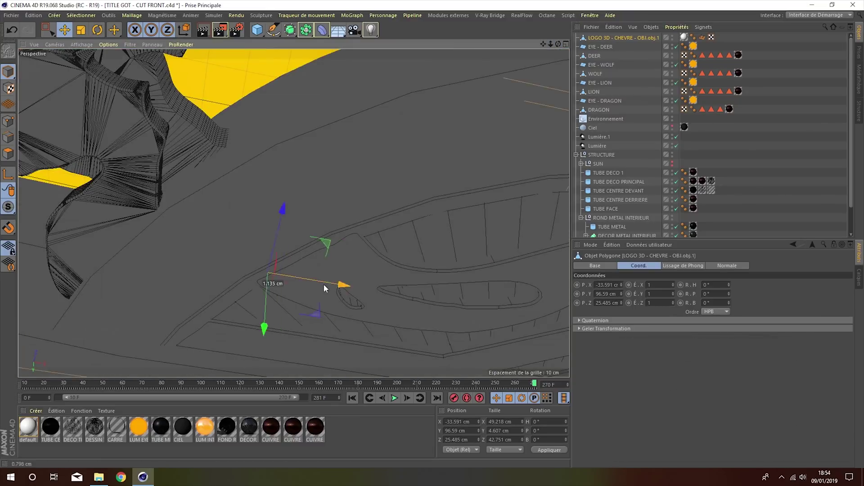
pyautogui.moveTo(260, 272); pyautogui.dragTo(254, 351)
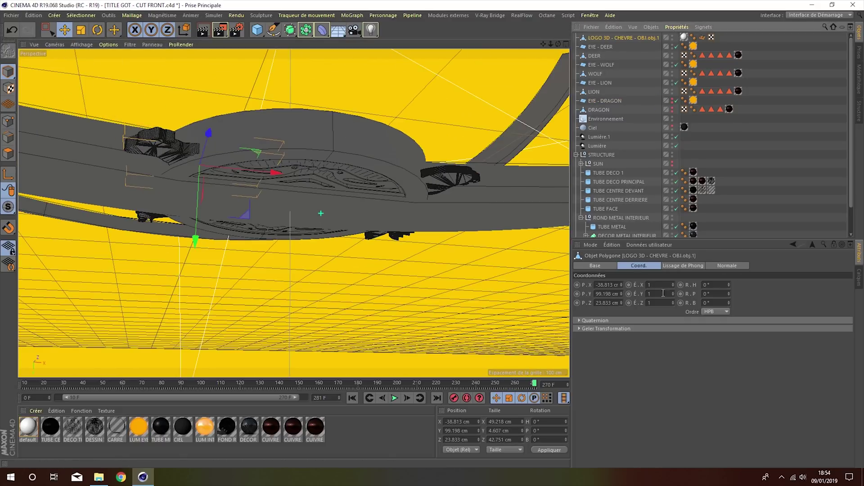
pyautogui.click(631, 111)
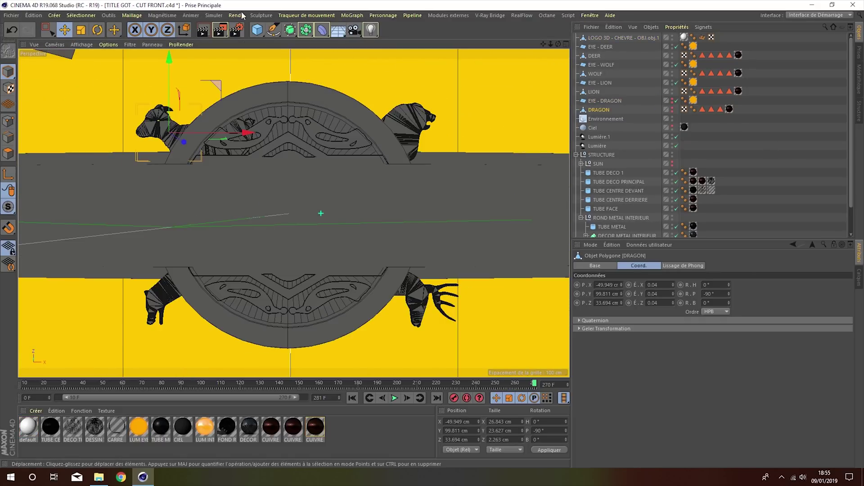
# Set the viewport to Gouraud shading with lines
pyautogui.click(81, 44)
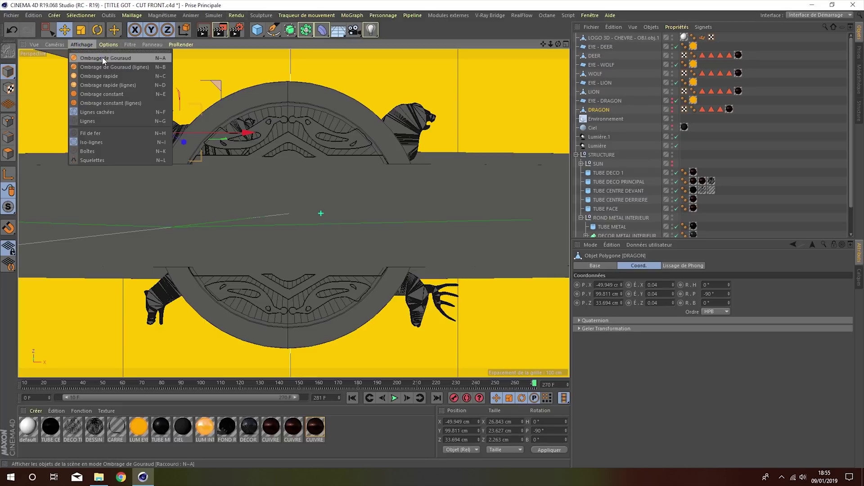
pyautogui.click(103, 58)
pyautogui.click(81, 44)
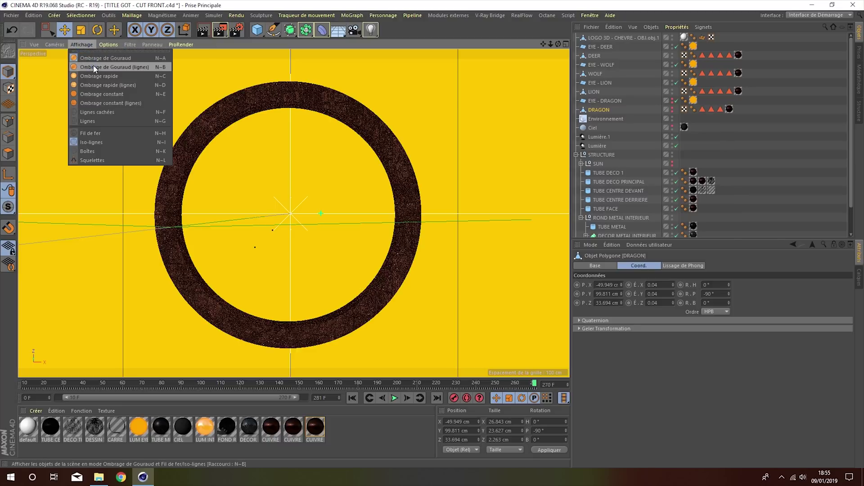
pyautogui.click(95, 68)
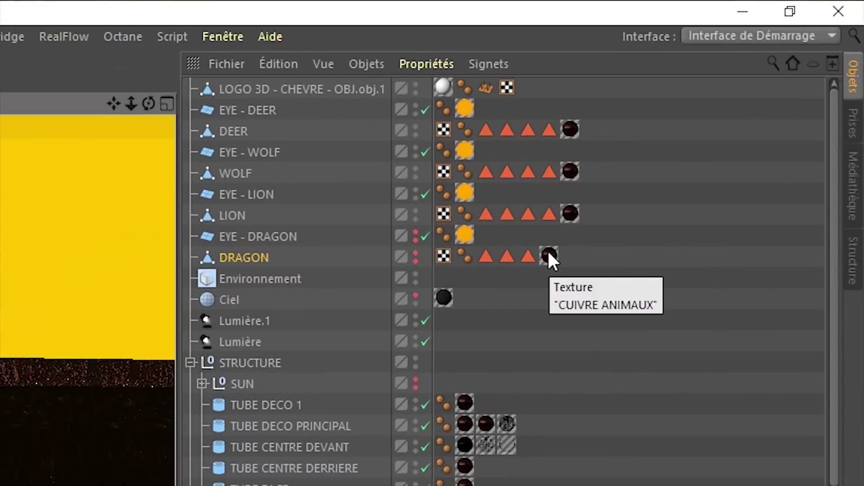
# Move the DRAGON material tag onto the goat logo and render a test region
pyautogui.moveTo(729, 109); pyautogui.dragTo(737, 96)
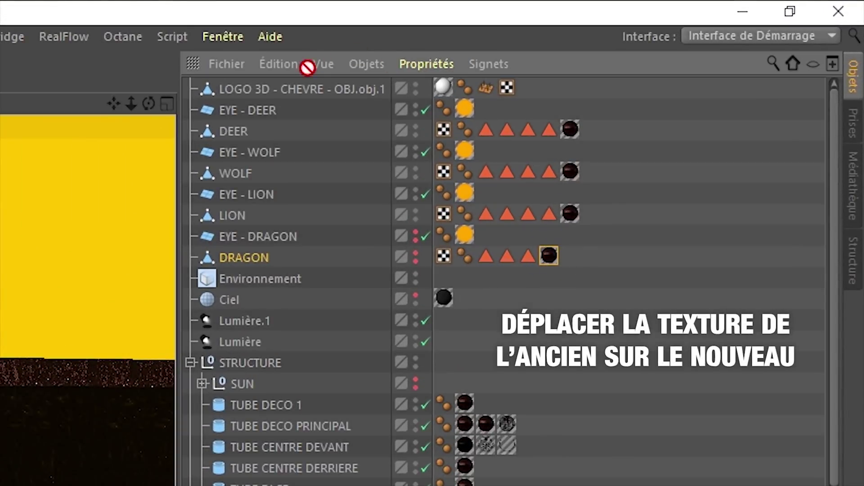
pyautogui.moveTo(307, 68); pyautogui.dragTo(446, 89)
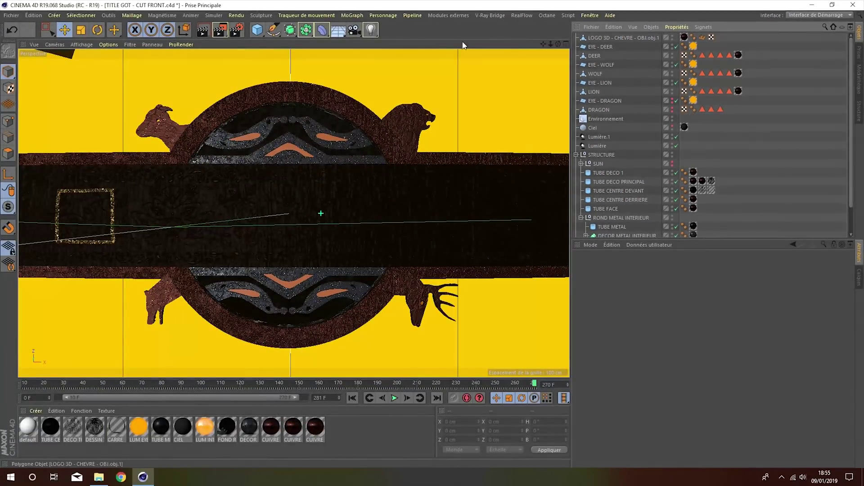
pyautogui.moveTo(227, 30); pyautogui.dragTo(252, 62)
pyautogui.moveTo(110, 101); pyautogui.dragTo(216, 169)
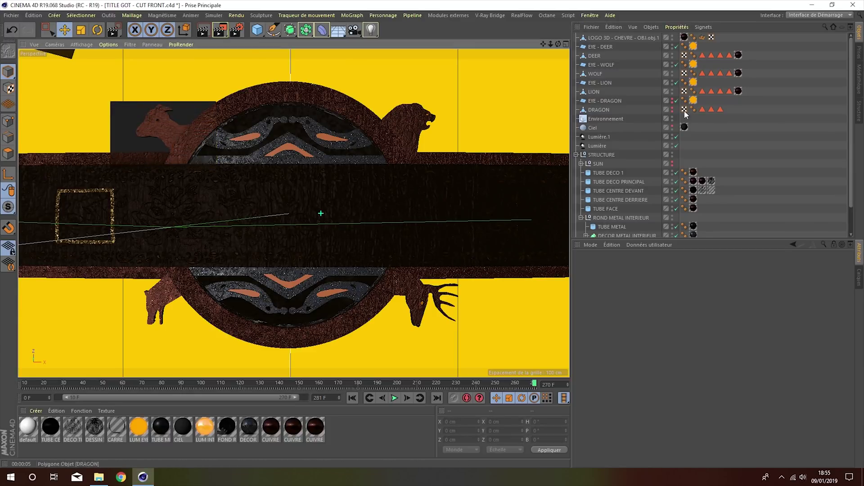
pyautogui.click(605, 110)
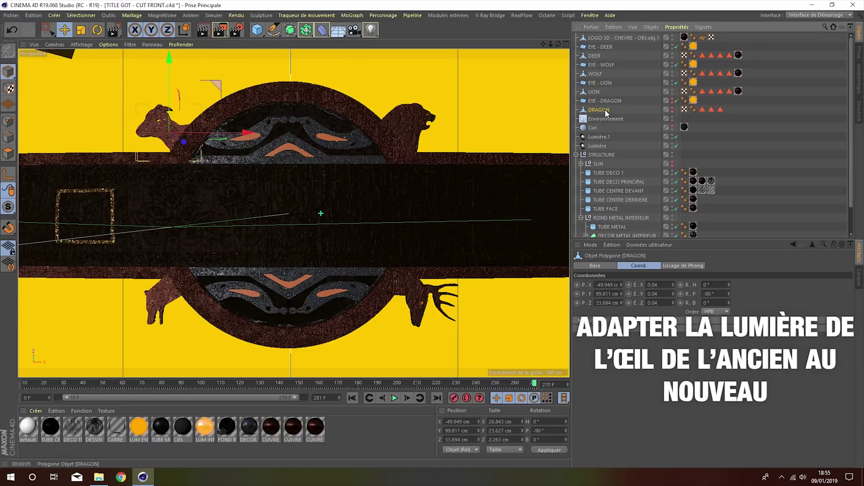
# Set the goat texture tag's Longueur U to 300%
pyautogui.keyDown('alt'); pyautogui.moveTo(430, 237); pyautogui.dragTo(497, 290, button='middle'); pyautogui.keyUp('alt')
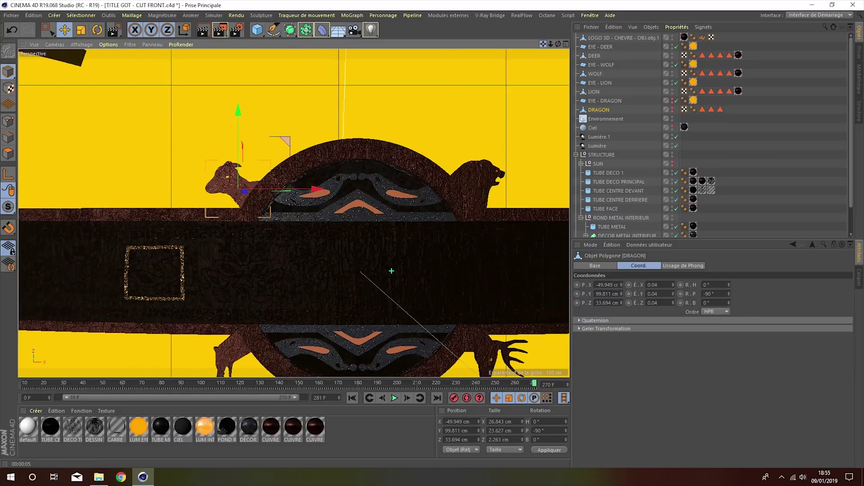
pyautogui.scroll(3, 392, 271)
pyautogui.scroll(3, 382, 257)
pyautogui.scroll(3, 373, 244)
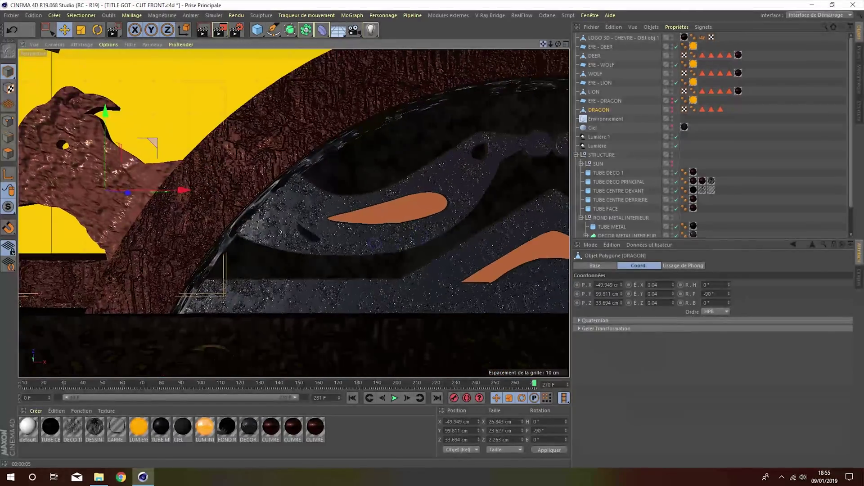
pyautogui.keyDown('alt'); pyautogui.moveTo(373, 244); pyautogui.dragTo(406, 225, button='middle'); pyautogui.keyUp('alt')
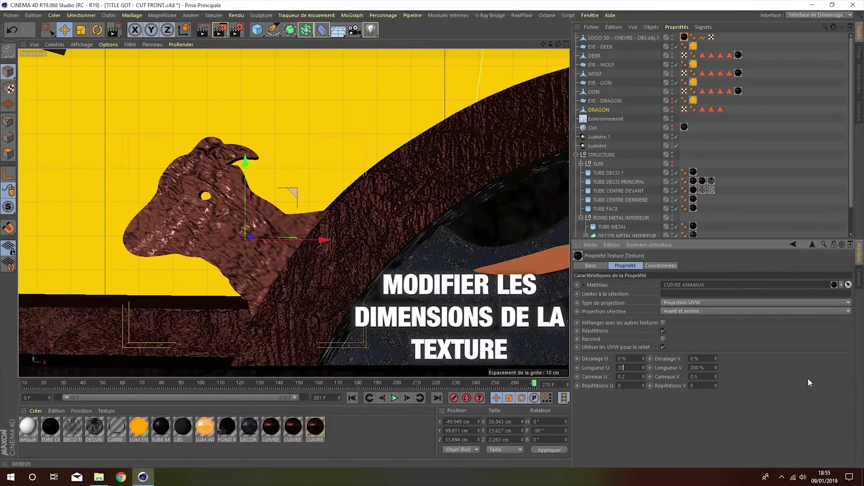
pyautogui.write('300')
pyautogui.press('Return')
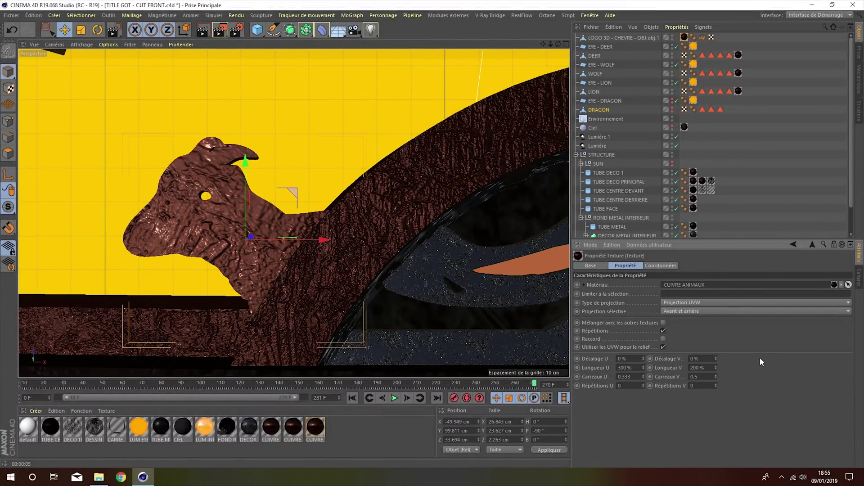
# Unhide EYE - DRAGON, nest it under LOGO 3D, and place it on the goat's eye
pyautogui.click(600, 99)
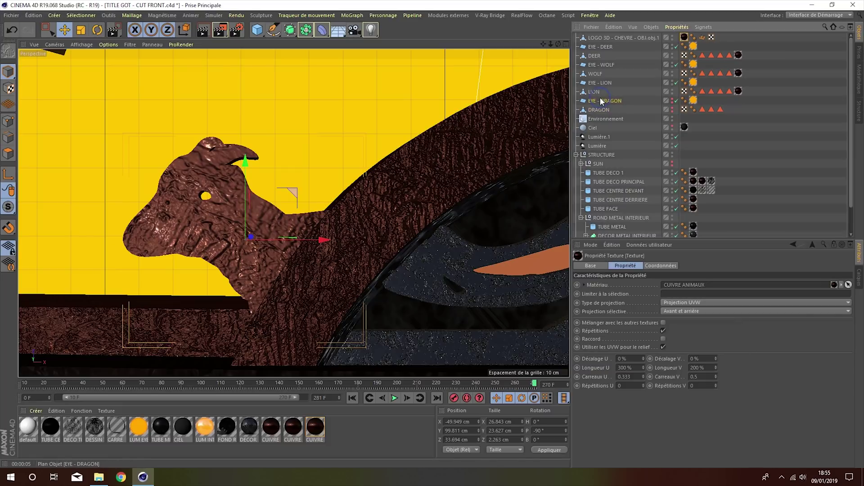
pyautogui.click(672, 101)
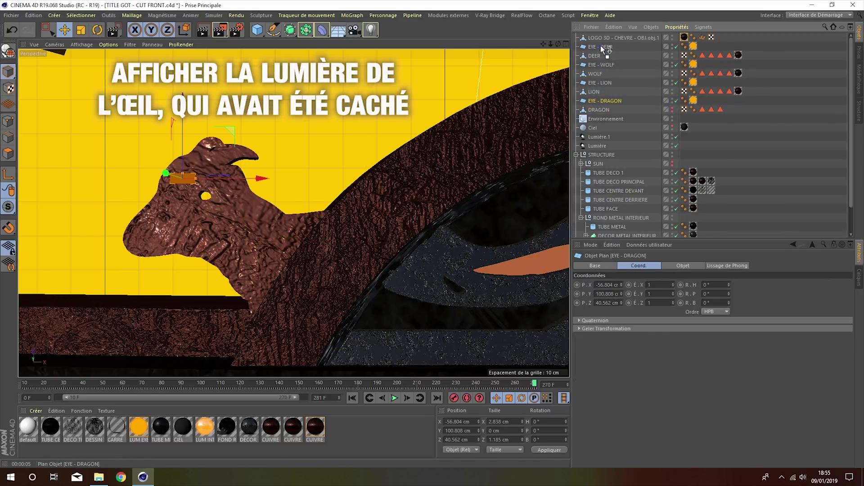
pyautogui.moveTo(601, 45); pyautogui.dragTo(602, 44)
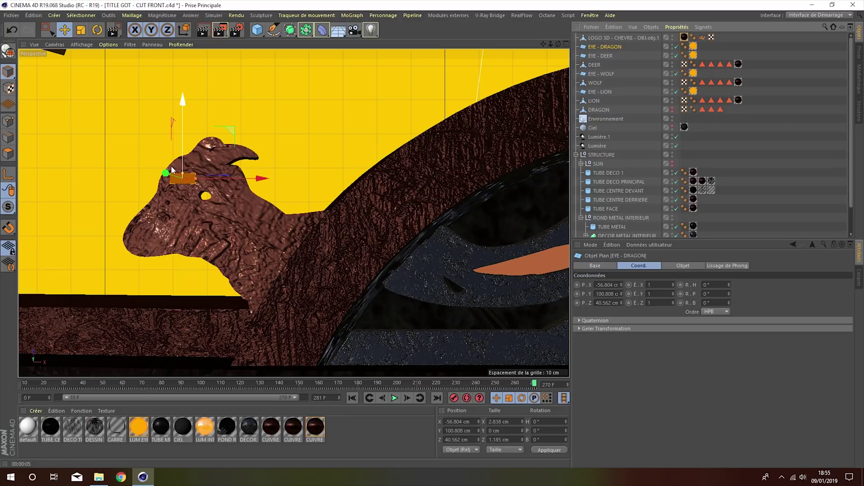
pyautogui.moveTo(166, 175); pyautogui.dragTo(187, 168)
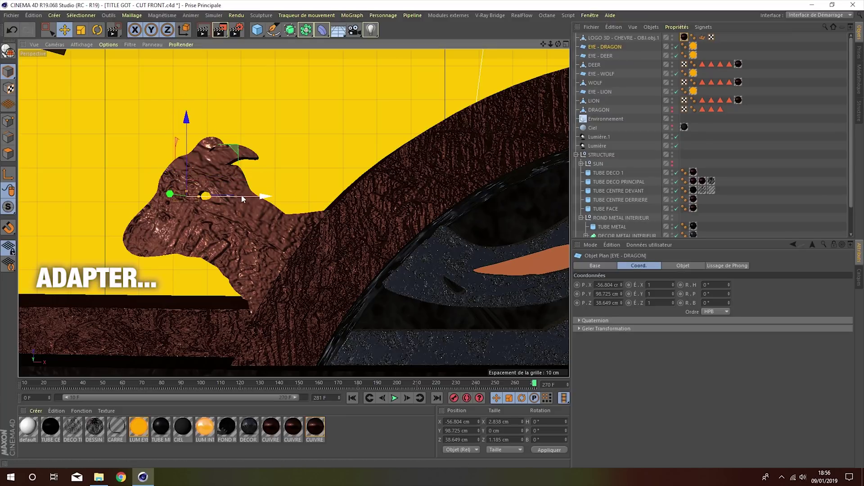
pyautogui.click(560, 208)
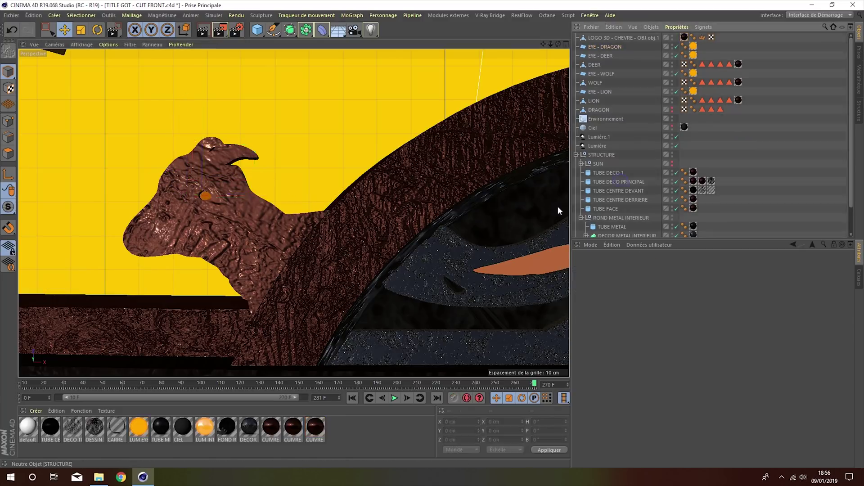
pyautogui.press('h')
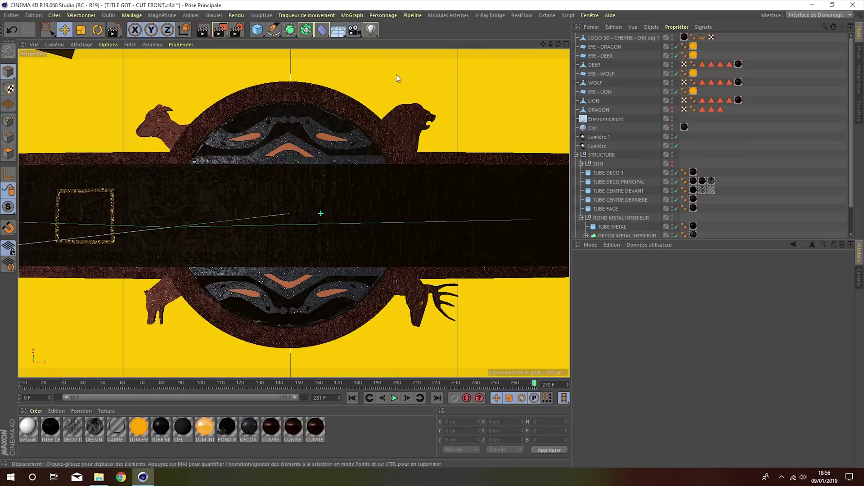
pyautogui.hotkey('ctrl', 'r')
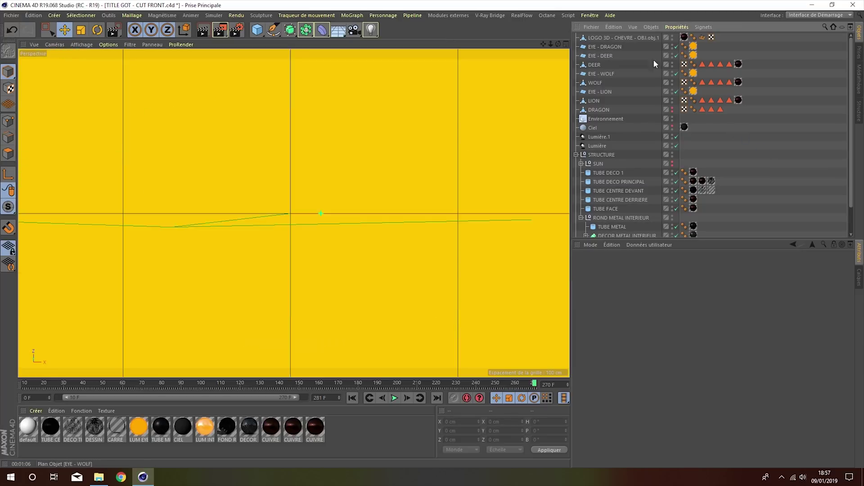
pyautogui.keyDown('alt'); pyautogui.moveTo(316, 202); pyautogui.dragTo(333, 228); pyautogui.keyUp('alt')
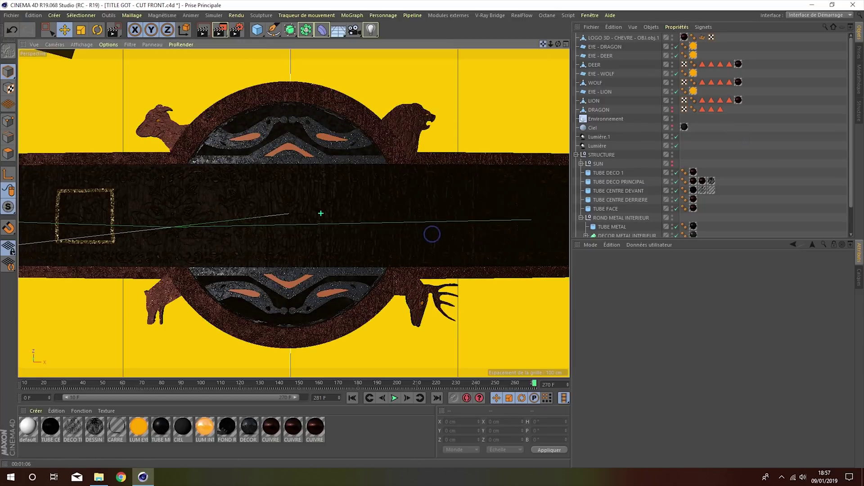
pyautogui.keyDown('alt'); pyautogui.moveTo(333, 229); pyautogui.dragTo(396, 286, button='middle'); pyautogui.keyUp('alt')
pyautogui.scroll(5, 396, 285)
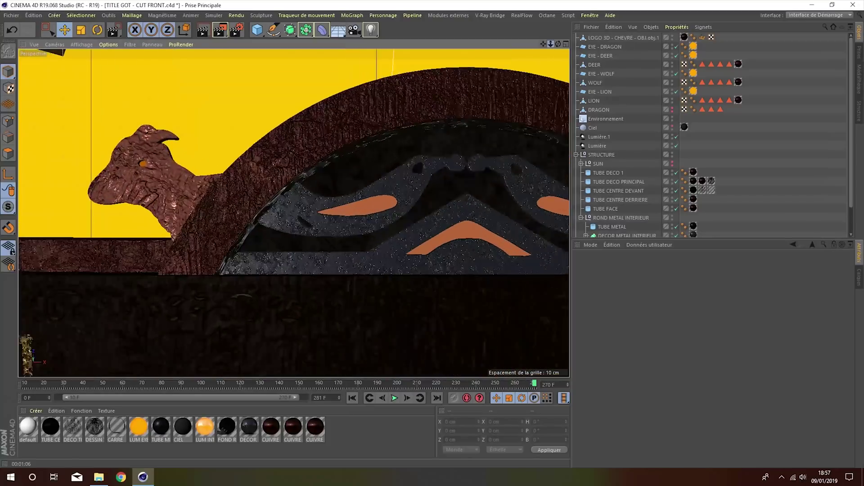
pyautogui.click(604, 47)
pyautogui.moveTo(72, 142); pyautogui.dragTo(76, 145)
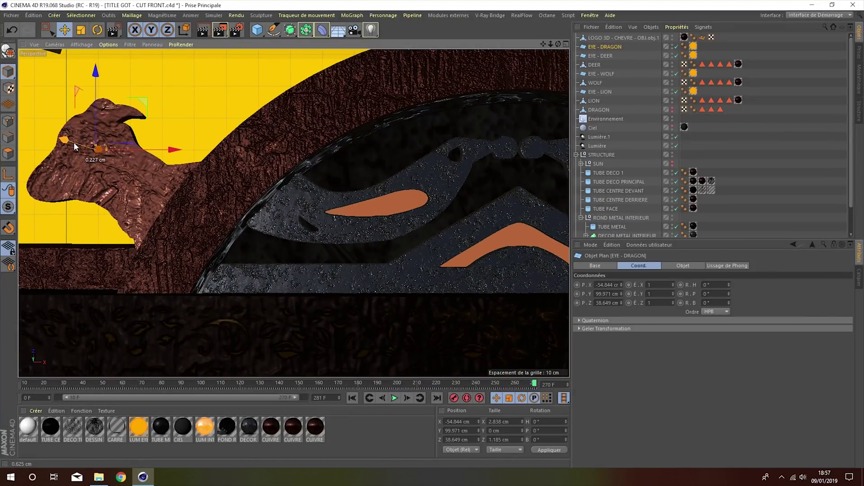
# Nudge the EYE - DRAGON glow into its final spot on the eye
pyautogui.moveTo(73, 148); pyautogui.dragTo(75, 148)
pyautogui.click(485, 212)
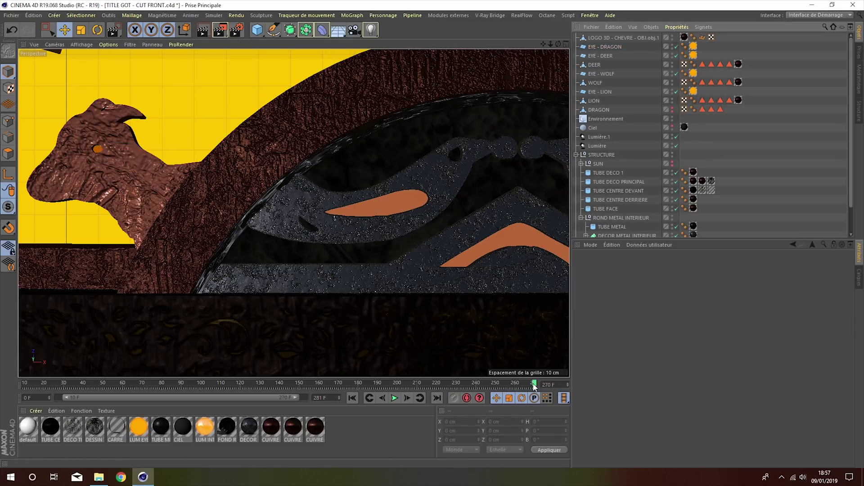
pyautogui.press('h')
# Change LUM INTERIEUR ROND's luminance colour to blue (H 229°, S 100%, L 83%)
pyautogui.doubleClick(205, 427)
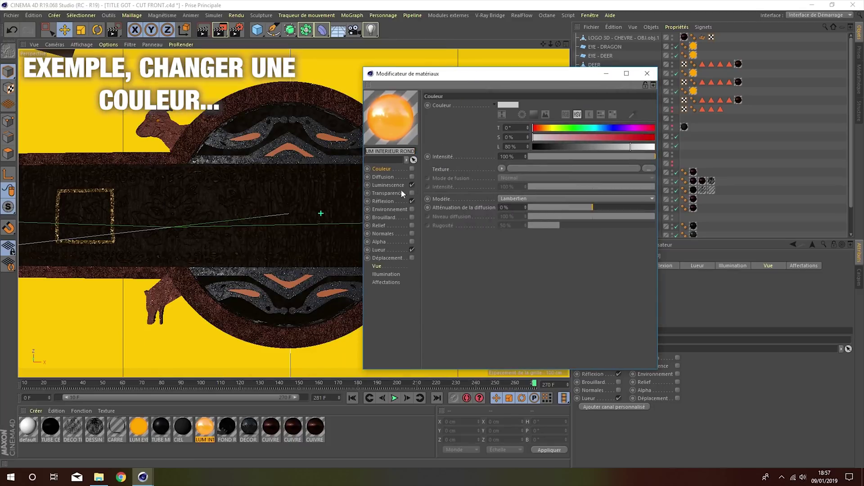
pyautogui.click(388, 185)
pyautogui.moveTo(595, 128); pyautogui.dragTo(601, 127)
pyautogui.click(630, 147)
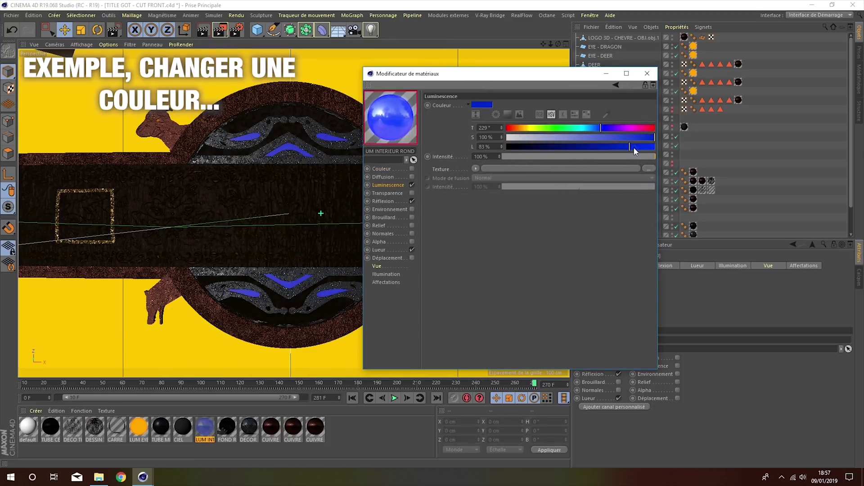
pyautogui.click(382, 251)
pyautogui.click(648, 74)
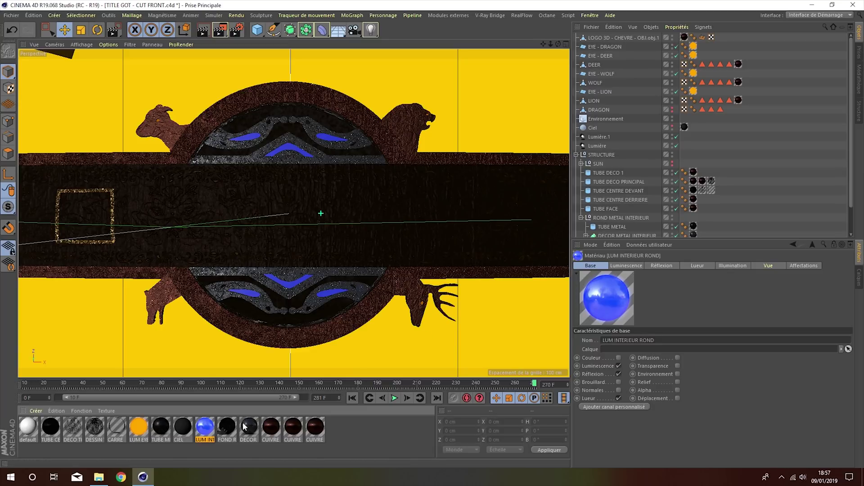
# Set the render save path to FRONT CUSTOM inside a new desktop FRONT folder
pyautogui.click(236, 31)
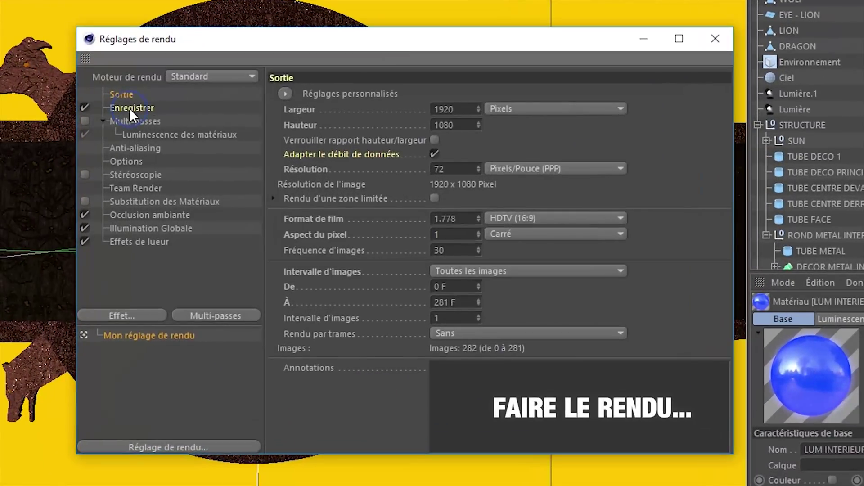
pyautogui.click(129, 108)
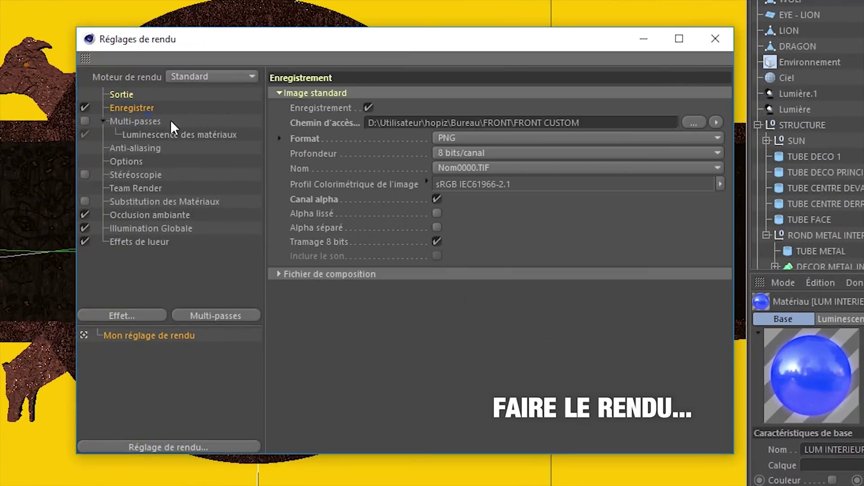
pyautogui.click(693, 123)
pyautogui.click(140, 163)
pyautogui.rightClick(482, 266)
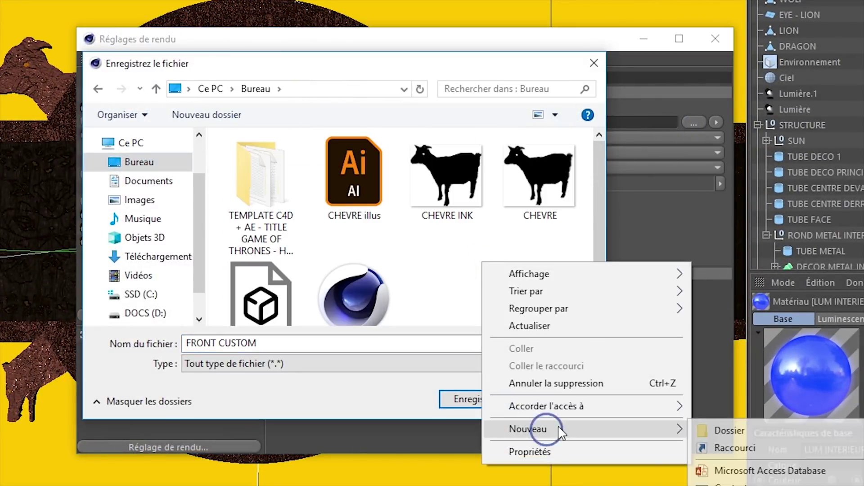
pyautogui.click(714, 430)
pyautogui.write('FR')
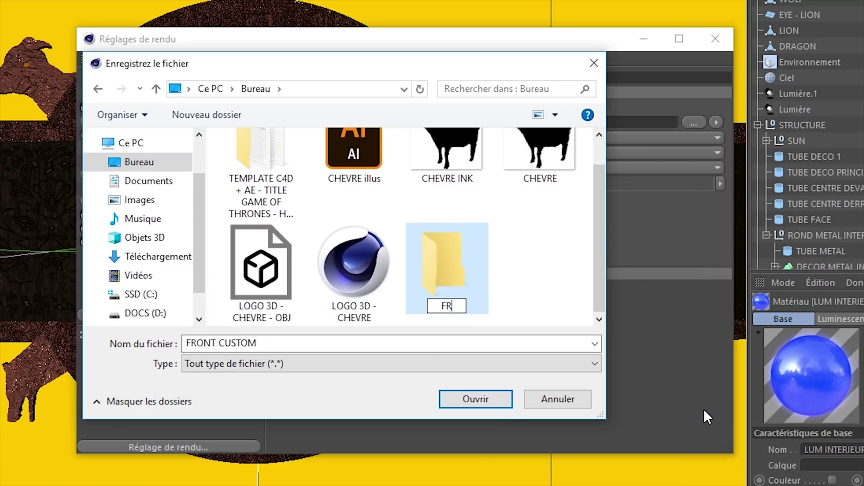
pyautogui.write('ONT')
pyautogui.press('Return')
pyautogui.doubleClick(459, 266)
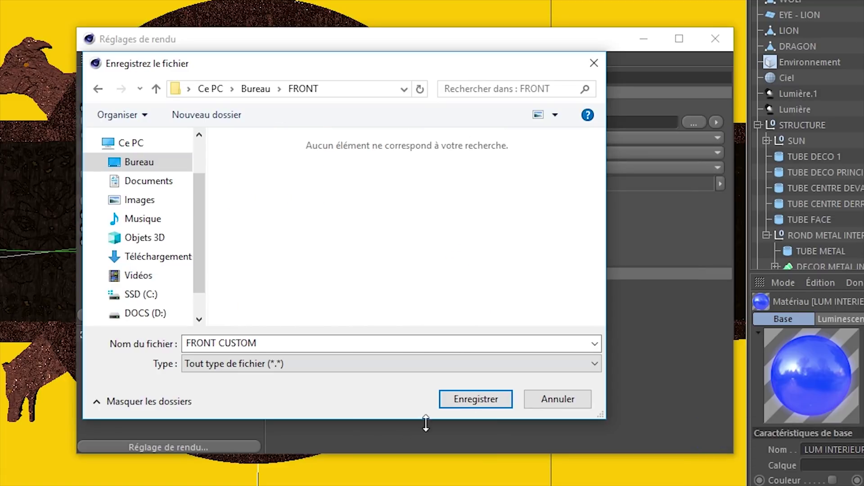
pyautogui.click(470, 399)
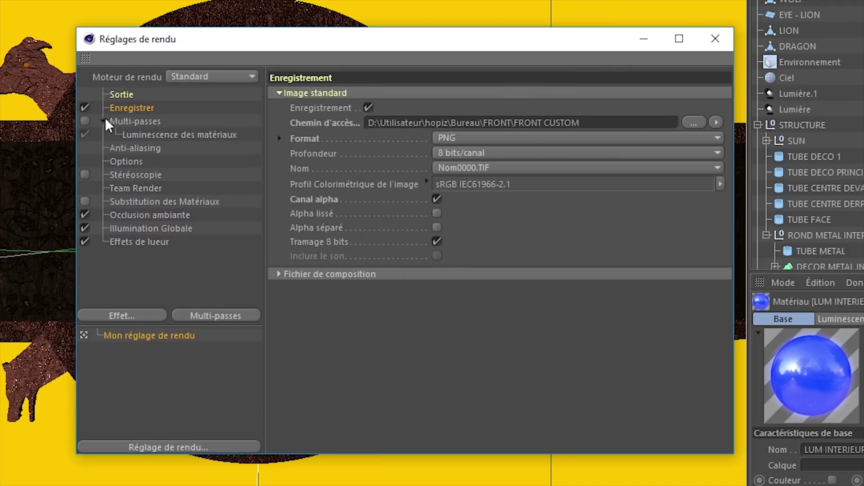
# Enable Multi-Pass saving as 'lum intro' in a new LUM folder inside FRONT
pyautogui.click(84, 121)
pyautogui.click(136, 121)
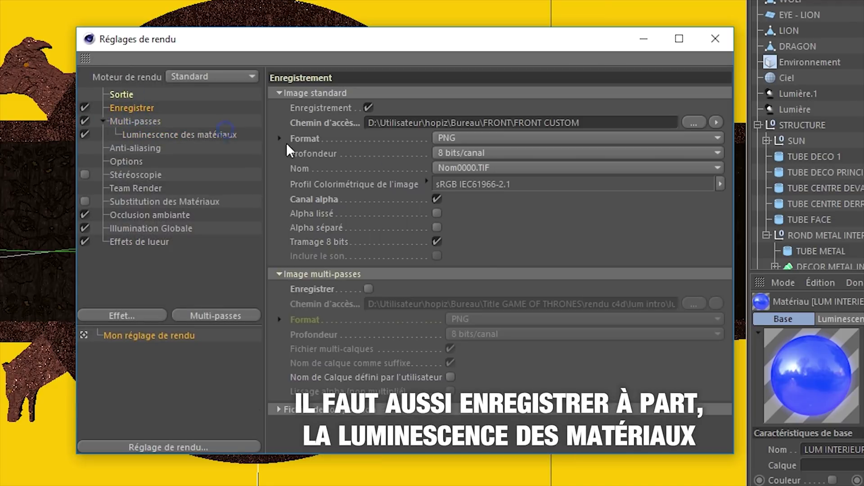
pyautogui.click(369, 289)
pyautogui.click(694, 304)
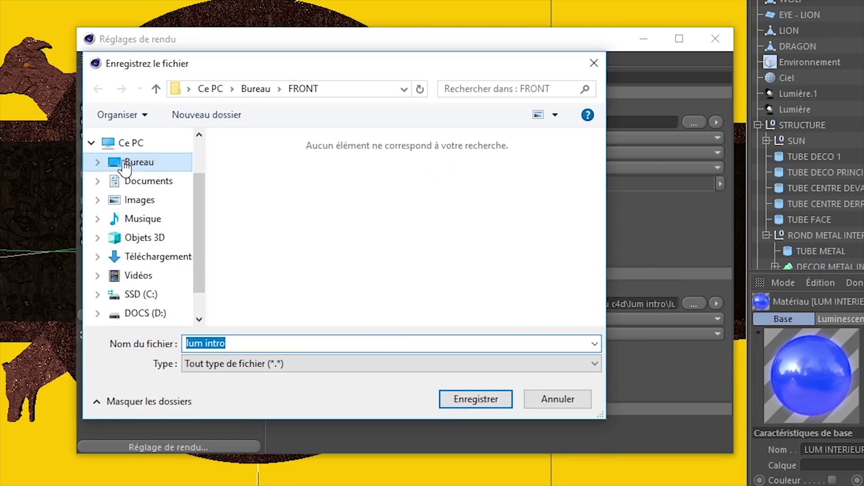
pyautogui.click(139, 162)
pyautogui.doubleClick(258, 176)
pyautogui.rightClick(269, 274)
pyautogui.click(487, 445)
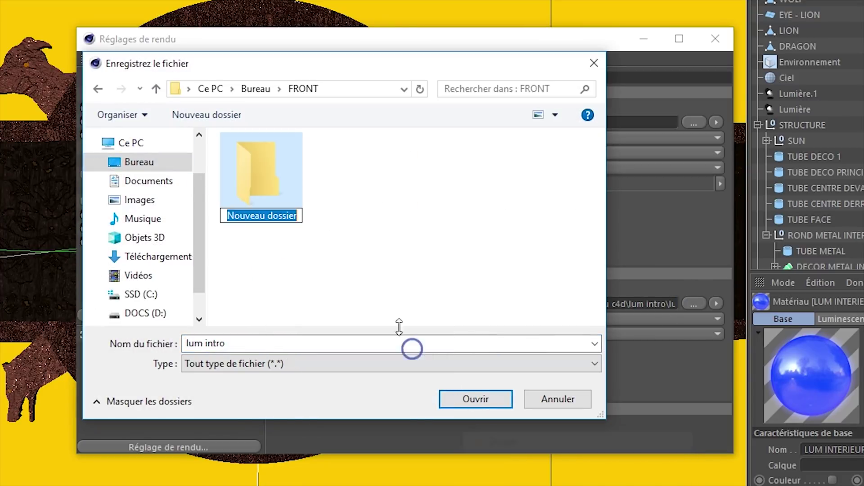
pyautogui.write('LU')
pyautogui.press('Return')
pyautogui.doubleClick(261, 178)
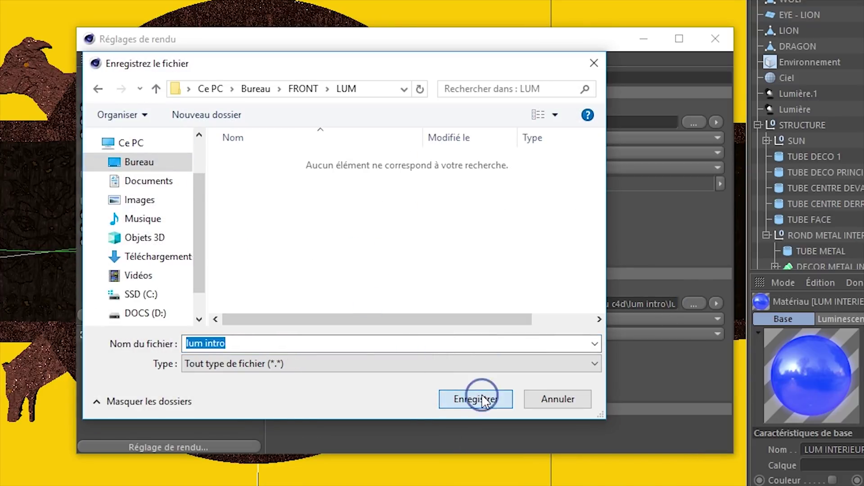
pyautogui.click(473, 399)
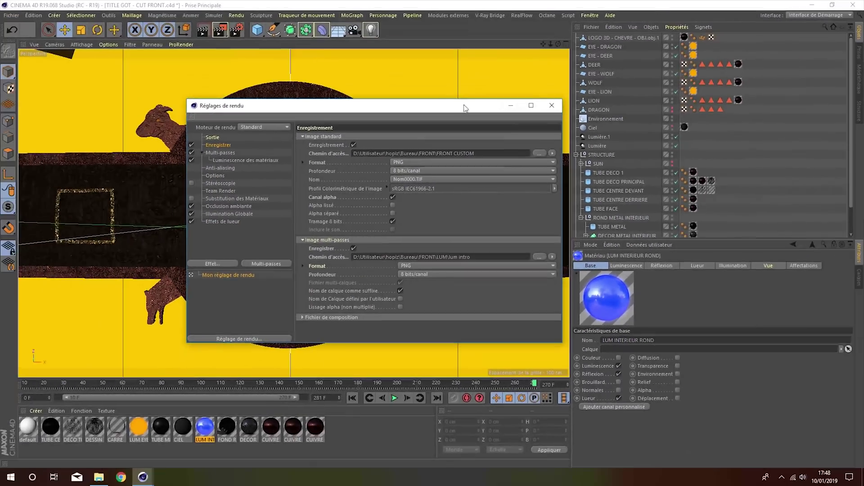
# Move the render settings aside, set the time to frame 270, and close them
pyautogui.moveTo(454, 107); pyautogui.dragTo(706, 82)
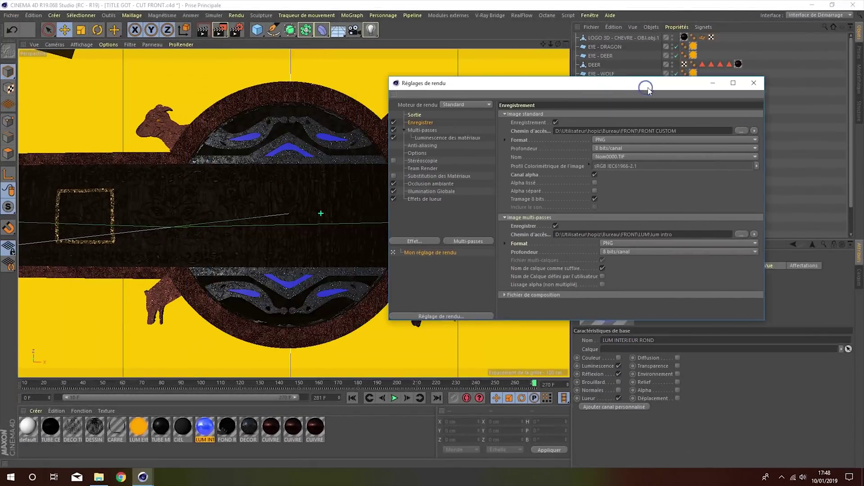
pyautogui.moveTo(447, 382)
pyautogui.mouseDown()
pyautogui.moveTo(169, 383)
pyautogui.moveTo(534, 383)
pyautogui.mouseUp()
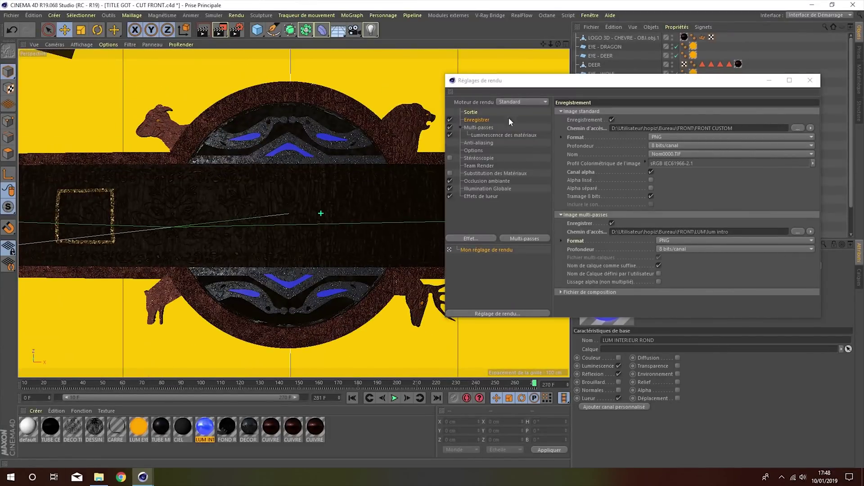
pyautogui.click(490, 136)
pyautogui.click(478, 121)
pyautogui.click(810, 80)
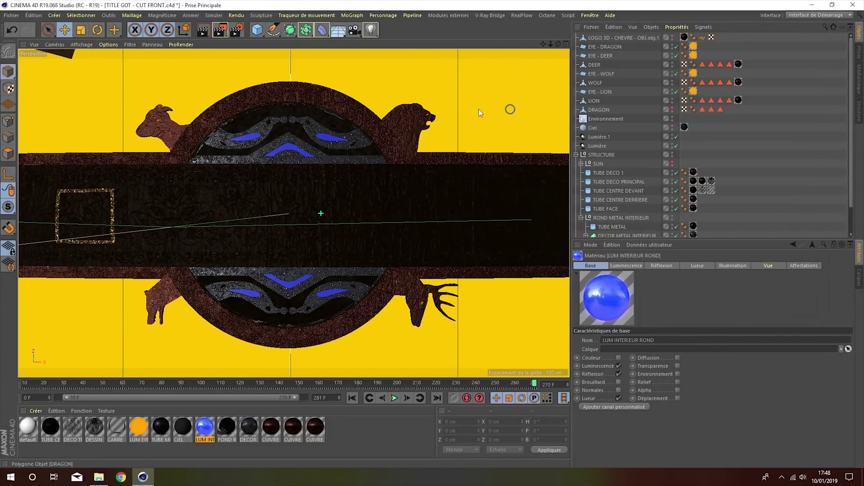
# Render FRONT CUSTOM to the Picture Viewer, inspect it at 100%, and close it
pyautogui.click(220, 30)
pyautogui.click(527, 90)
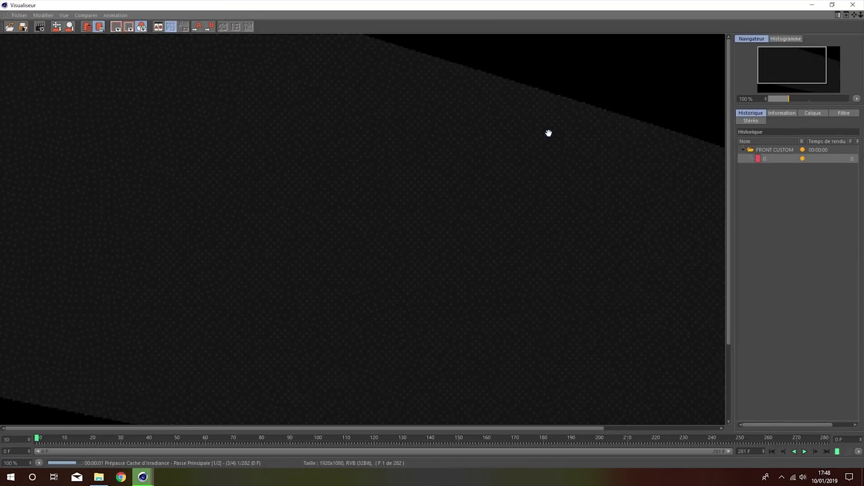
pyautogui.click(550, 133)
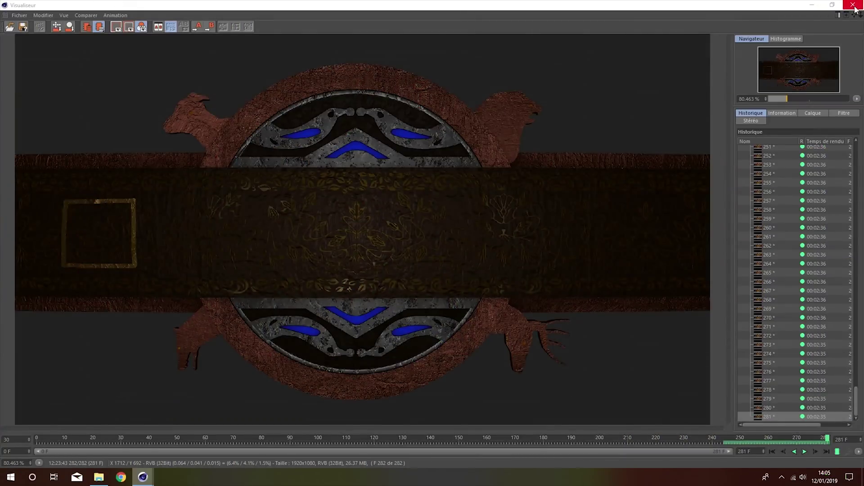
pyautogui.click(854, 6)
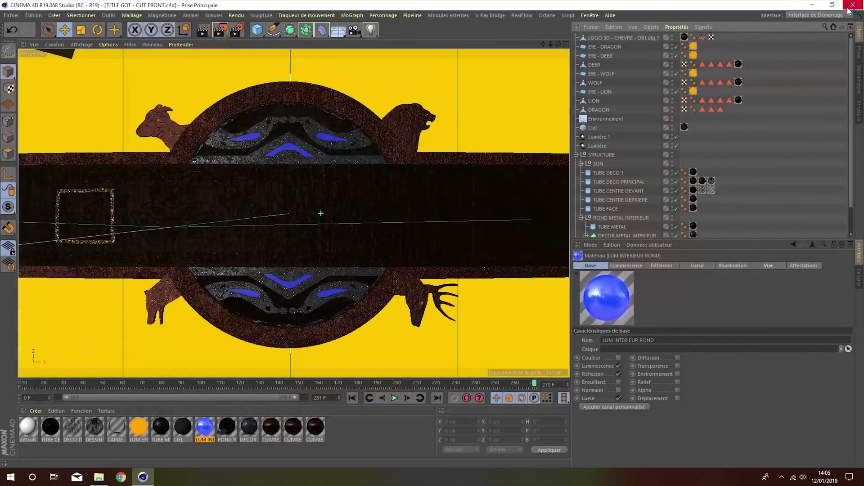
# Open TITLE GOT - CUT BACK.c4d from the template folder in Explorer
pyautogui.click(813, 5)
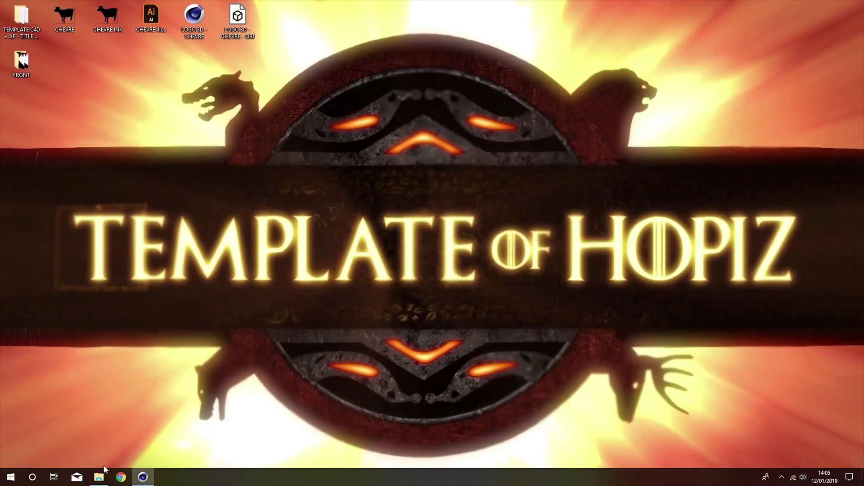
pyautogui.click(96, 481)
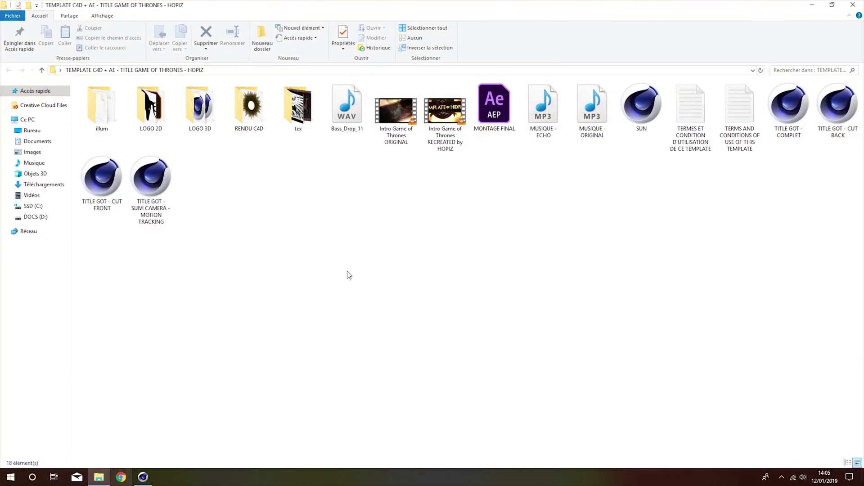
pyautogui.doubleClick(833, 126)
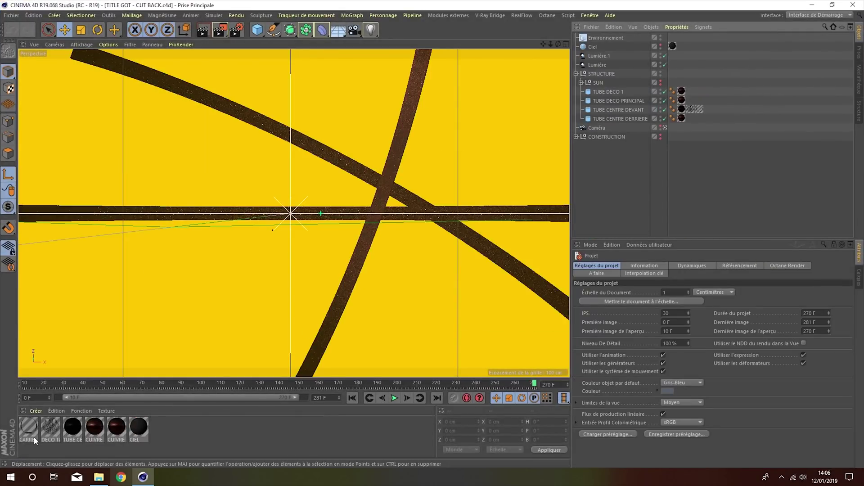
# Try a green reflection layer colour on the CUIVRE material, then undo it
pyautogui.moveTo(153, 384)
pyautogui.mouseDown()
pyautogui.moveTo(180, 384)
pyautogui.moveTo(24, 384)
pyautogui.mouseUp()
pyautogui.doubleClick(94, 427)
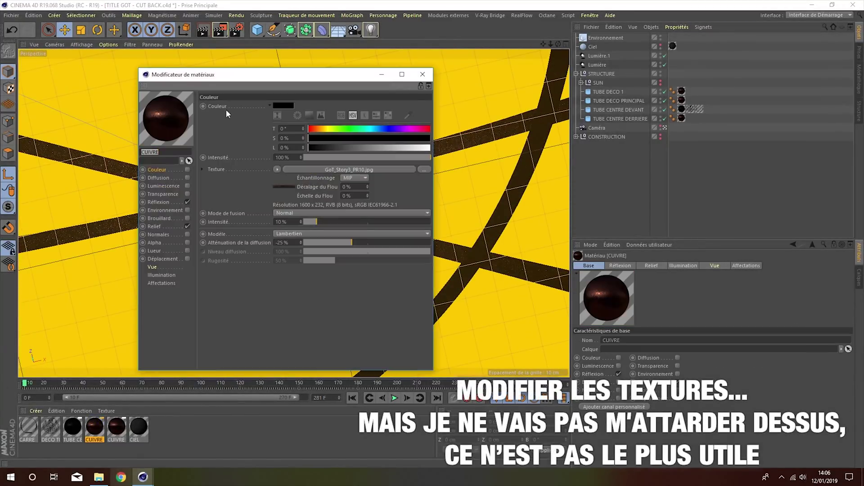
pyautogui.moveTo(246, 74); pyautogui.dragTo(557, 90)
pyautogui.click(468, 236)
pyautogui.click(471, 214)
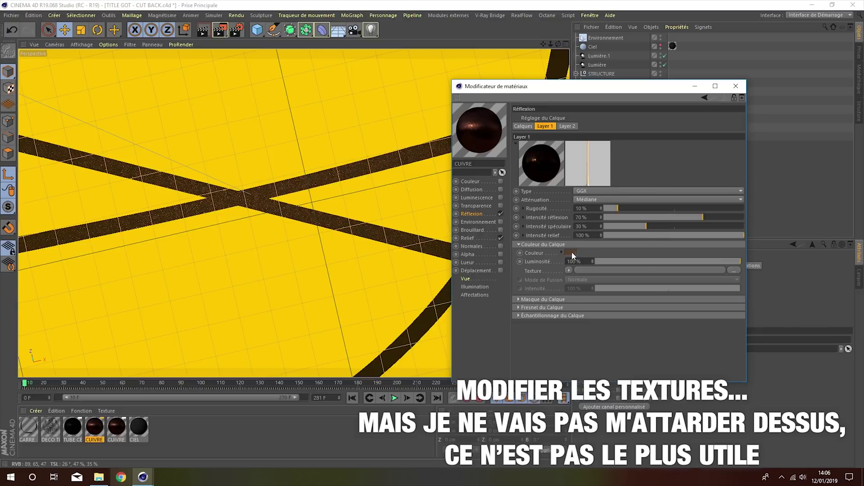
pyautogui.click(569, 253)
pyautogui.click(547, 286)
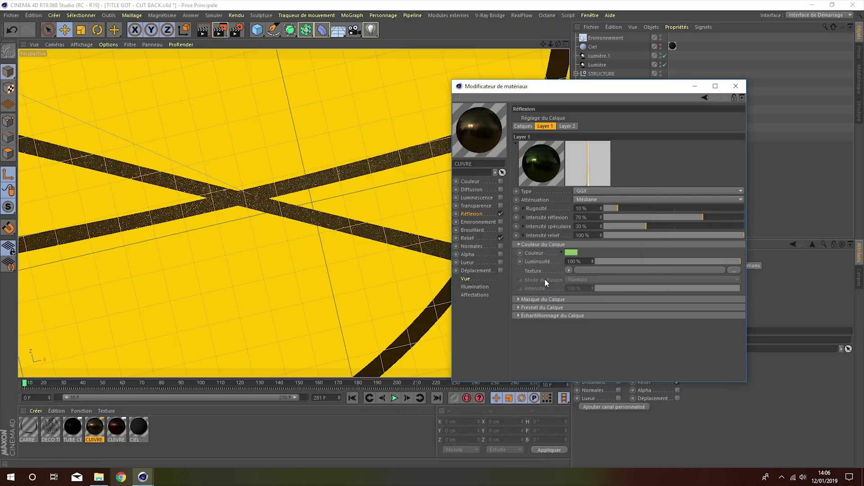
pyautogui.hotkey('ctrl', 'z')
pyautogui.click(736, 86)
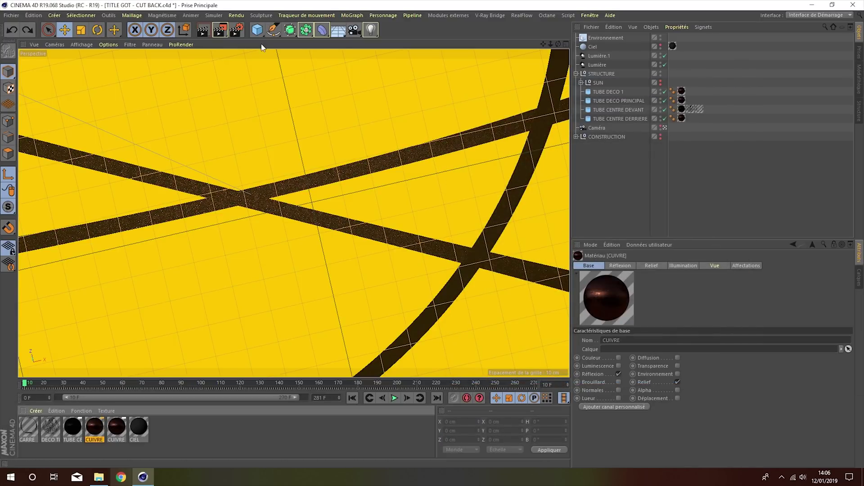
# Check the render output location, then open MONTAGE FINAL.aep in After Effects
pyautogui.click(236, 30)
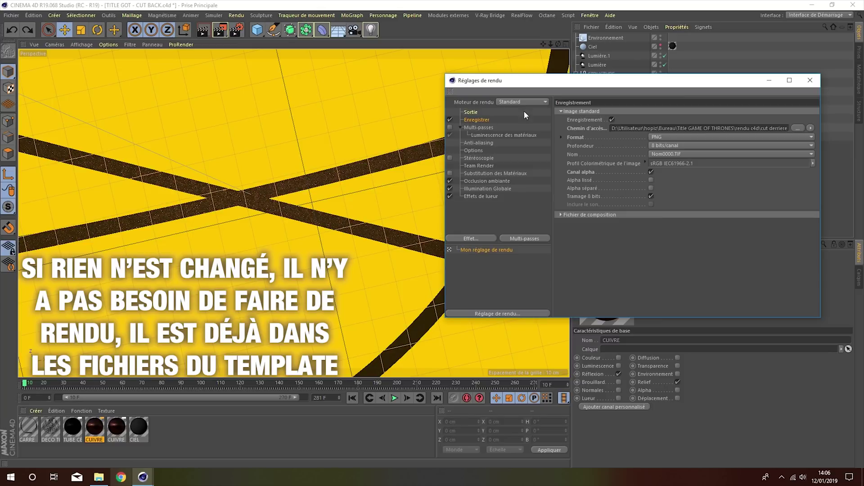
pyautogui.click(797, 129)
pyautogui.write('back')
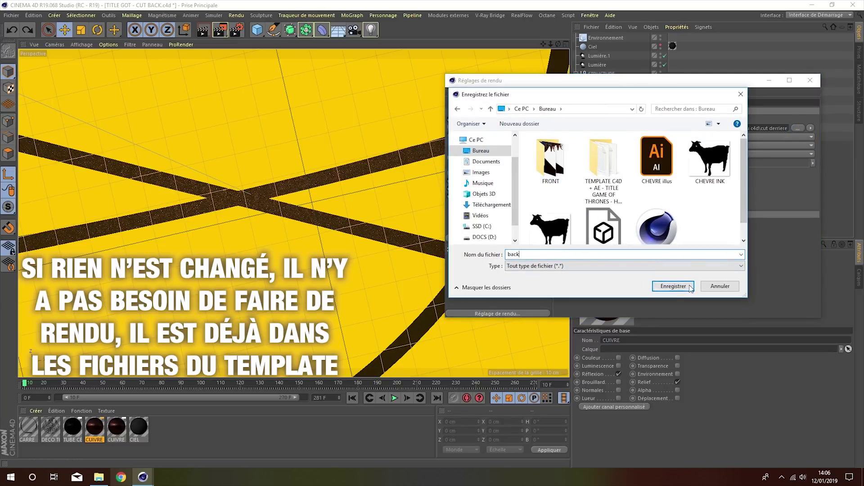
pyautogui.click(691, 288)
pyautogui.click(810, 80)
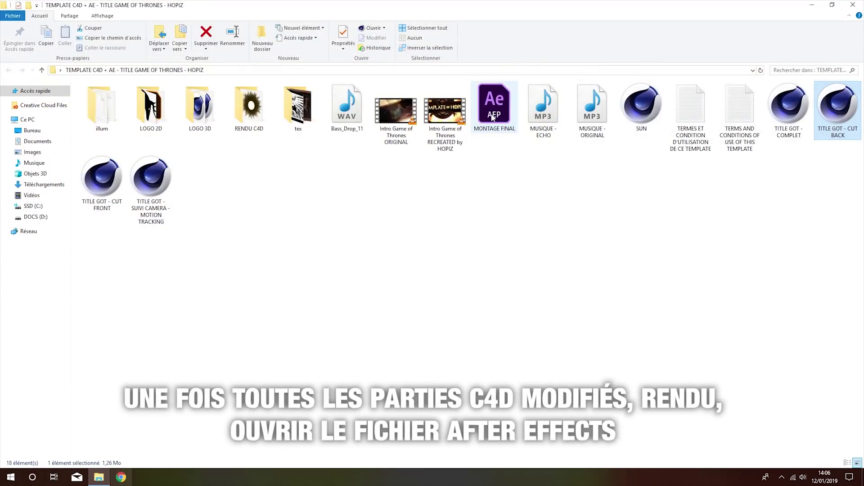
pyautogui.doubleClick(493, 117)
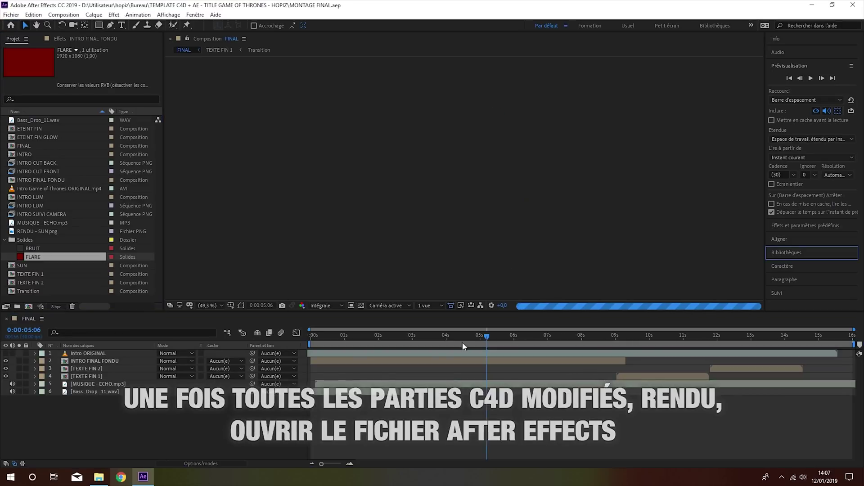
# Set preview resolution to one third and move the time to about 0:00:07:01
pyautogui.click(331, 306)
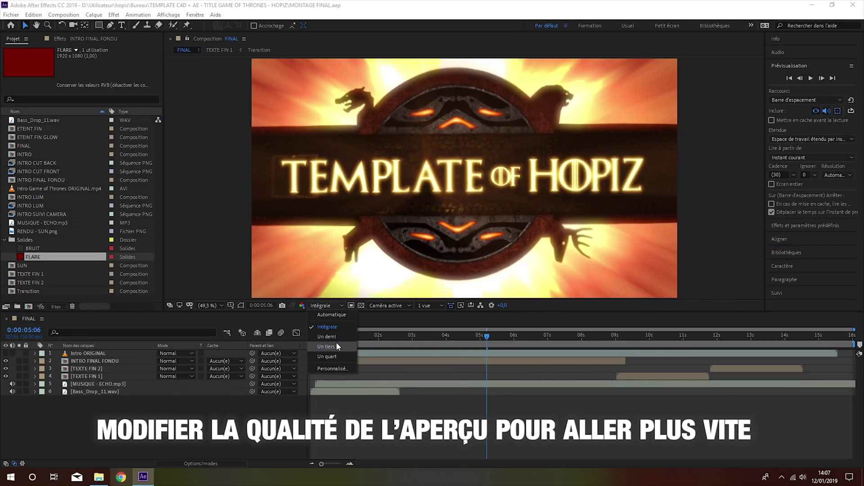
pyautogui.click(337, 343)
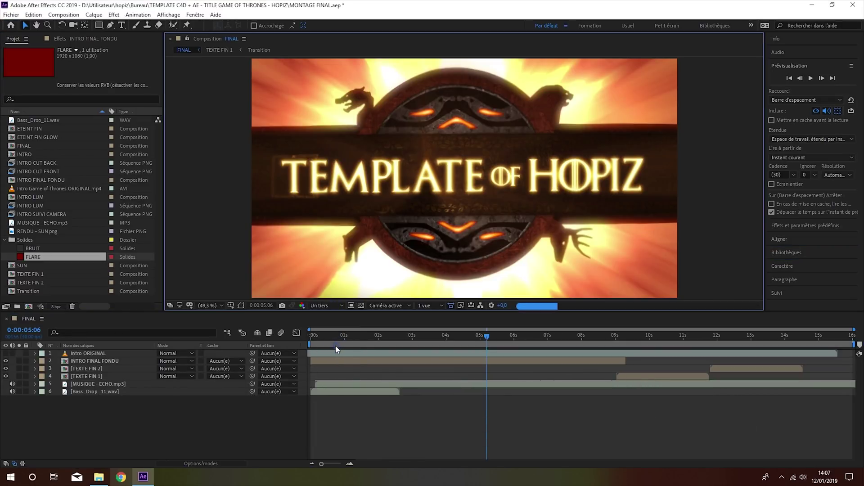
pyautogui.moveTo(507, 342)
pyautogui.mouseDown()
pyautogui.moveTo(643, 338)
pyautogui.moveTo(545, 337)
pyautogui.mouseUp()
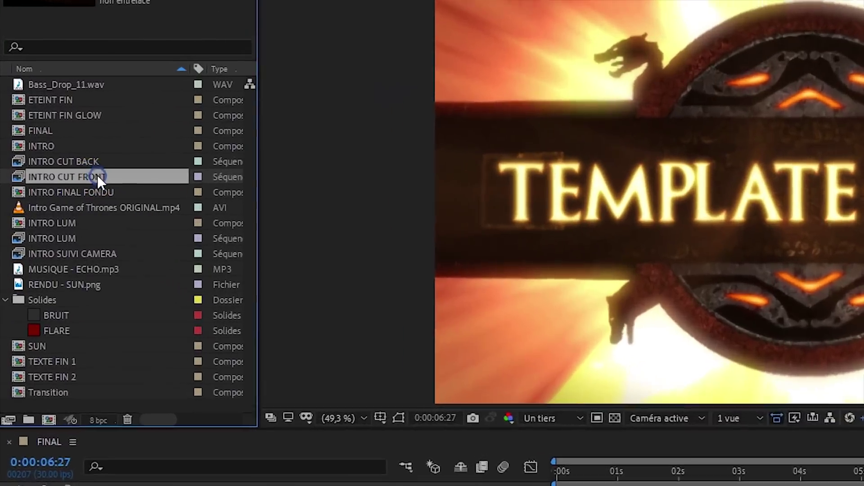
# Replace the INTRO CUT FRONT footage with the FRONT CUSTOM PNG sequence
pyautogui.rightClick(48, 171)
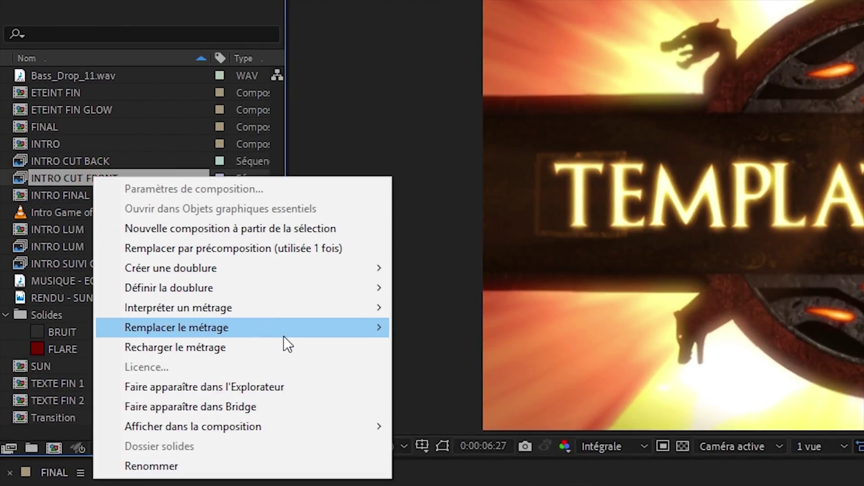
pyautogui.moveTo(243, 327)
pyautogui.click(412, 327)
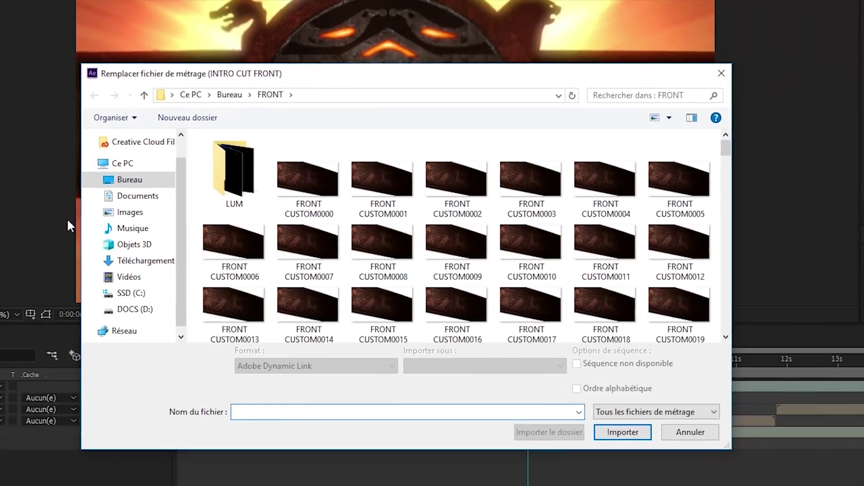
pyautogui.click(325, 178)
pyautogui.hotkey('ctrl', 'a')
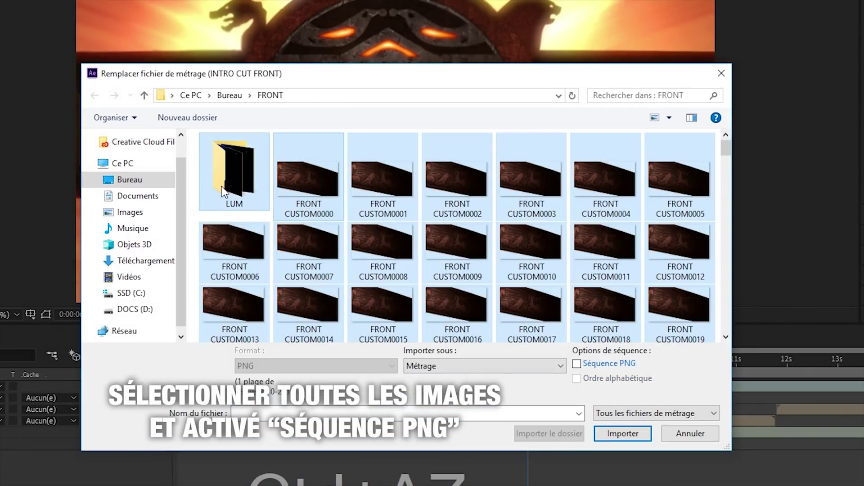
pyautogui.click(577, 363)
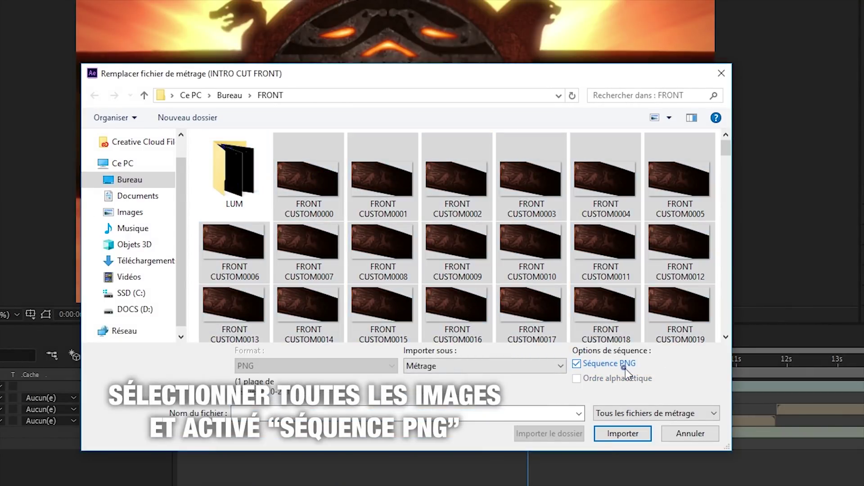
pyautogui.click(626, 432)
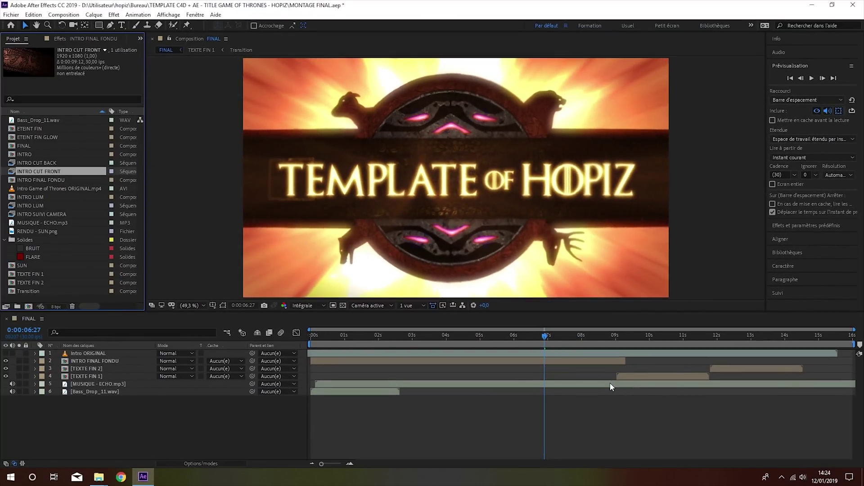
# Drill down through the precomps to ETEINT FIN GLOW, checking FINAL around 4 seconds
pyautogui.doubleClick(99, 360)
pyautogui.doubleClick(84, 353)
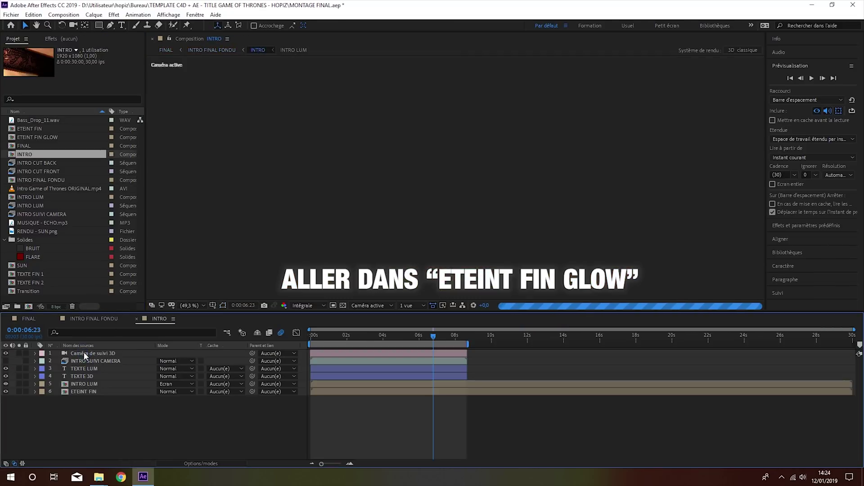
pyautogui.doubleClick(80, 390)
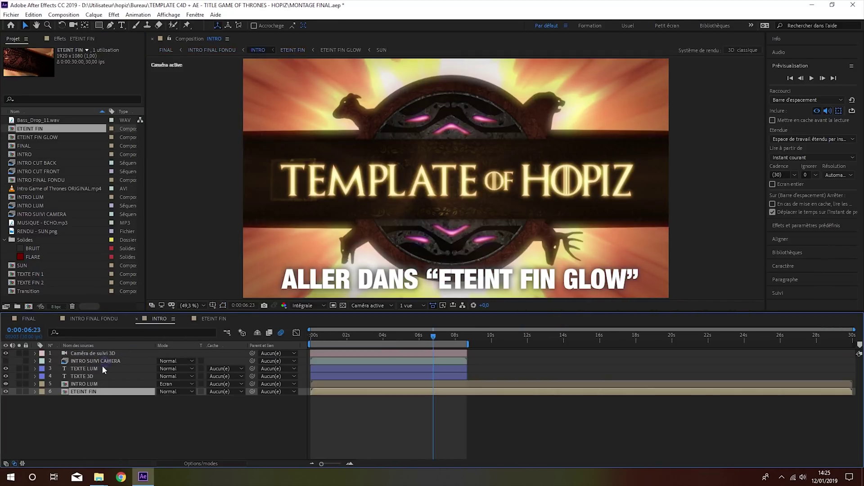
pyautogui.doubleClick(90, 391)
pyautogui.doubleClick(103, 354)
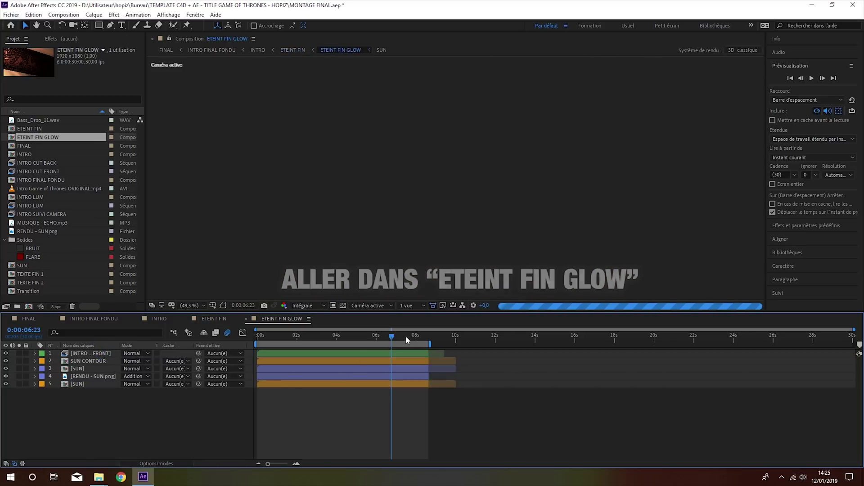
pyautogui.click(20, 318)
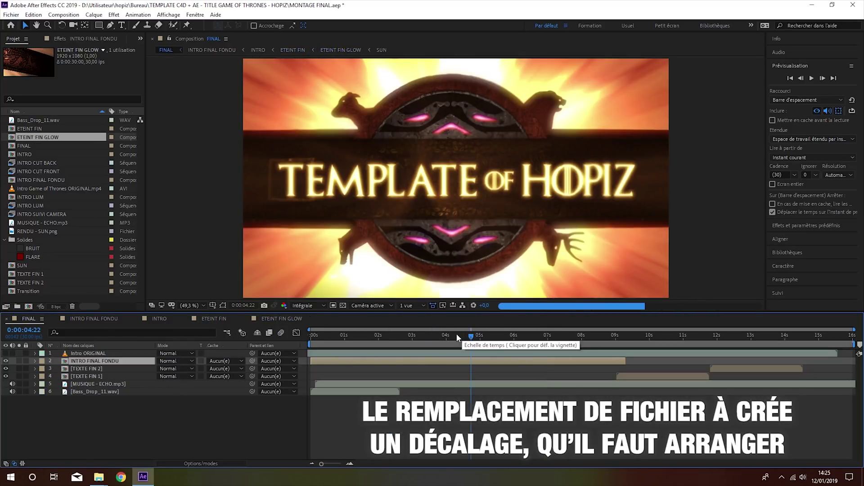
pyautogui.click(445, 339)
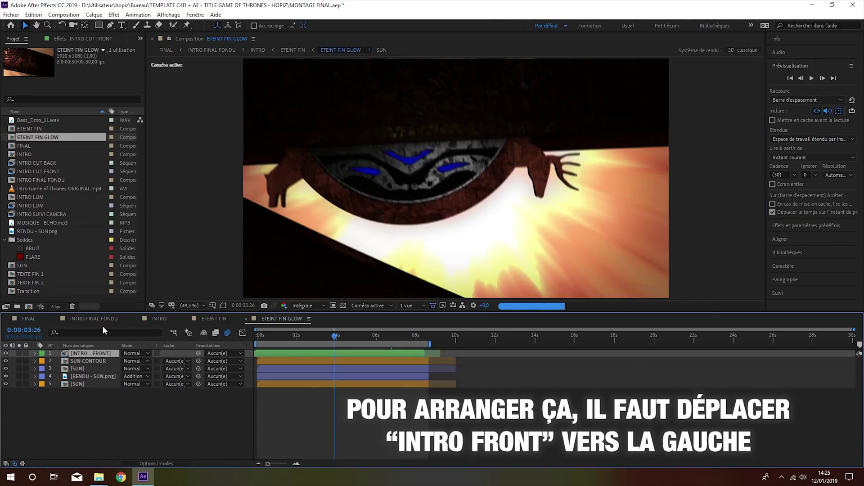
# Shift the front footage layer slightly earlier, verify it, and enter the INTRO LUM precomp
pyautogui.moveTo(297, 353); pyautogui.dragTo(293, 354)
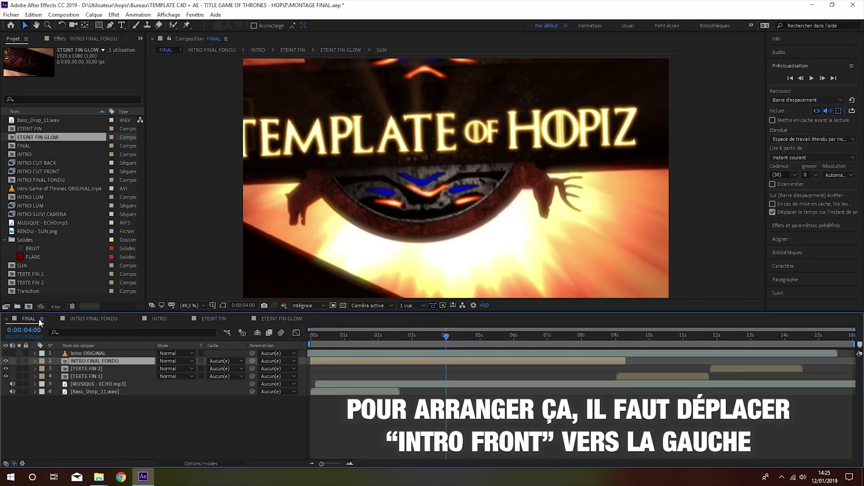
pyautogui.moveTo(416, 356); pyautogui.dragTo(414, 355)
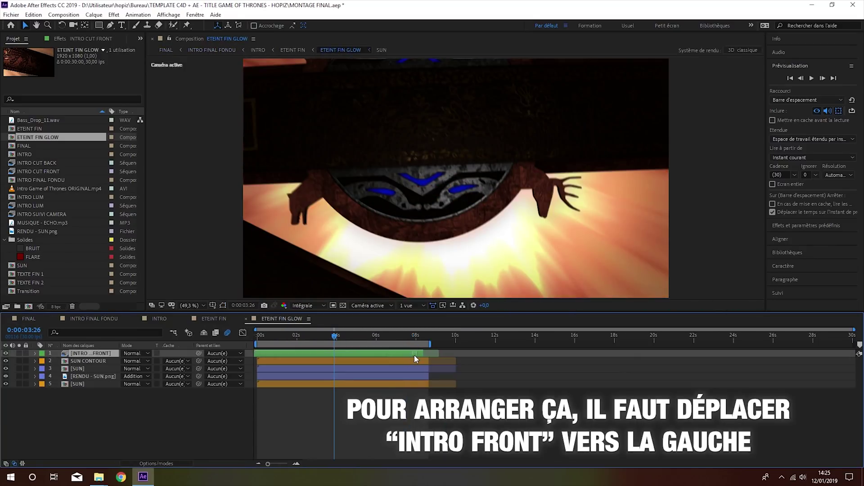
pyautogui.click(37, 320)
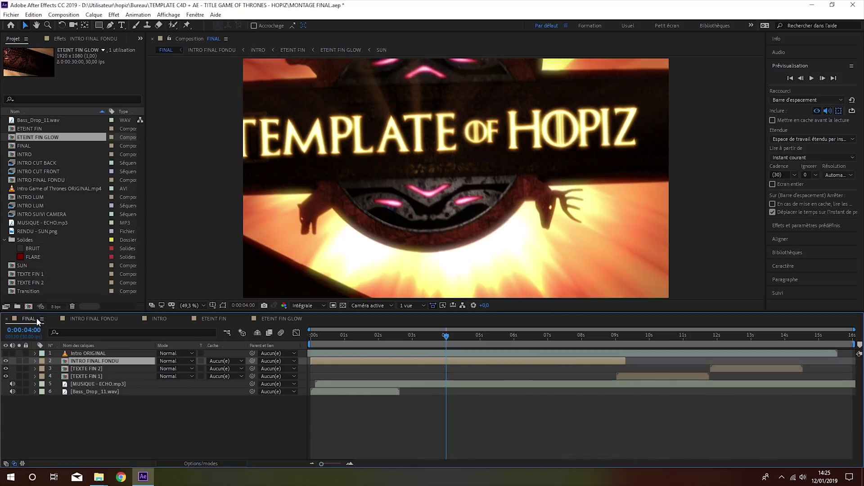
pyautogui.click(297, 319)
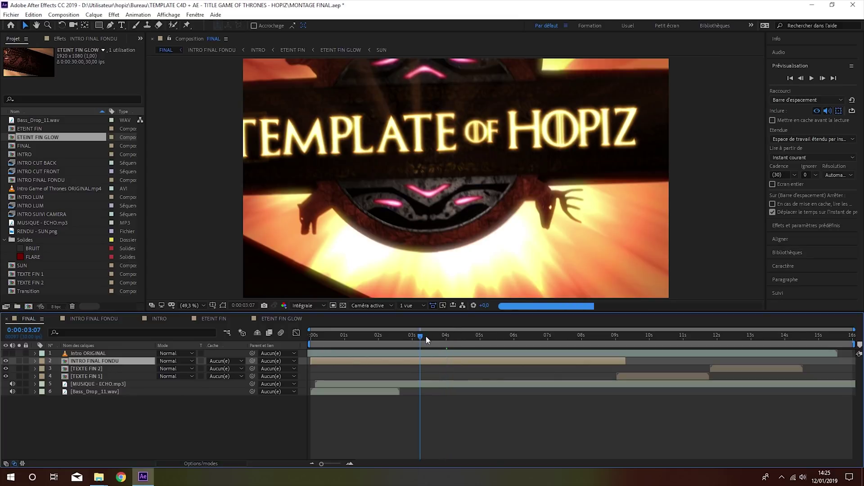
pyautogui.click(596, 336)
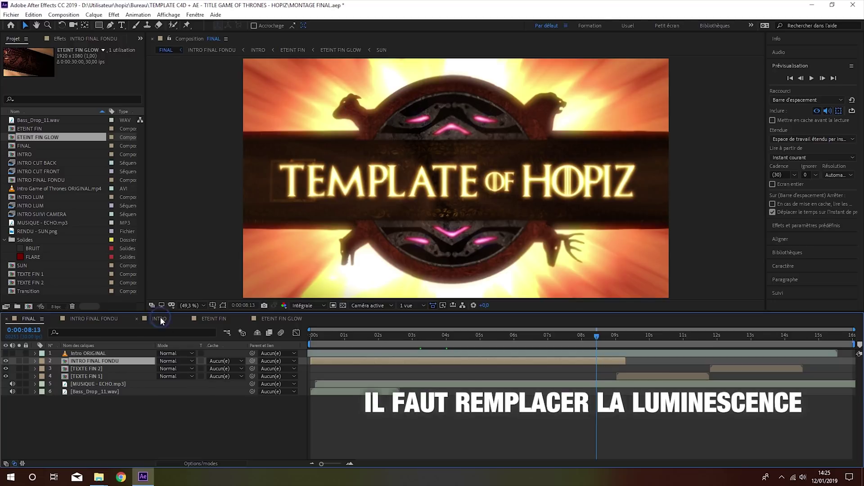
pyautogui.click(160, 318)
pyautogui.doubleClick(92, 381)
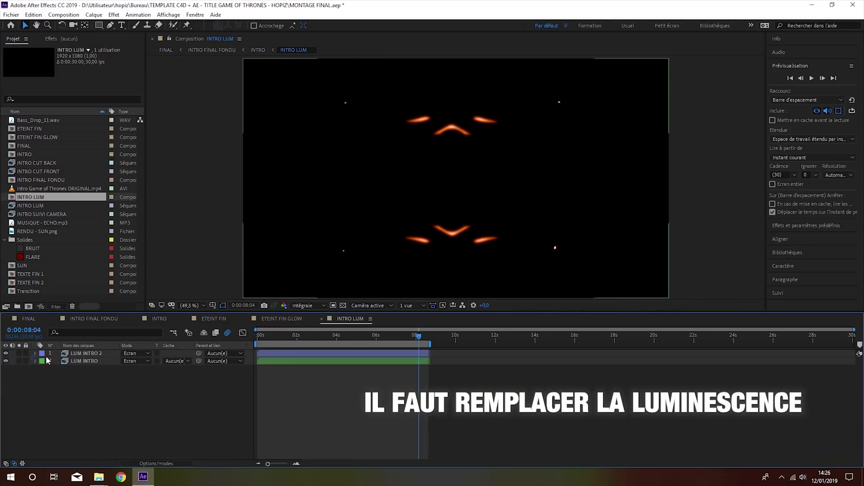
# Replace the INTRO LUM footage with all lum intro_matlum images from the LUM folder
pyautogui.click(83, 354)
pyautogui.click(35, 354)
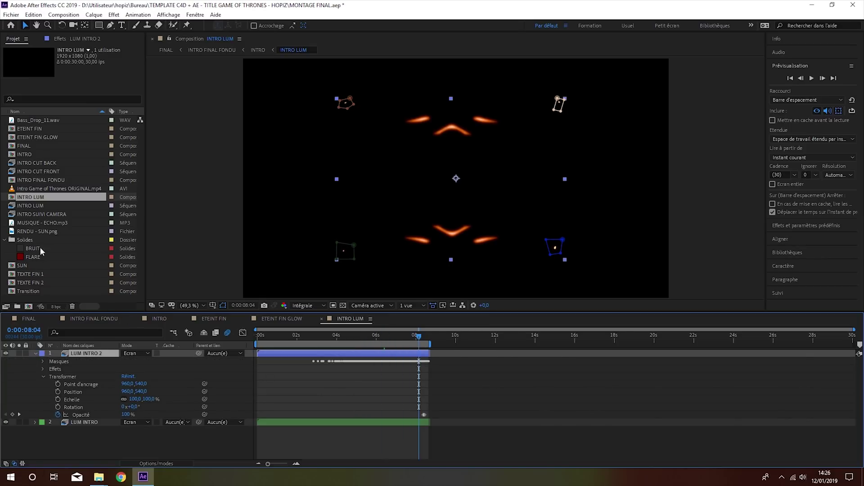
pyautogui.click(40, 205)
pyautogui.rightClick(41, 205)
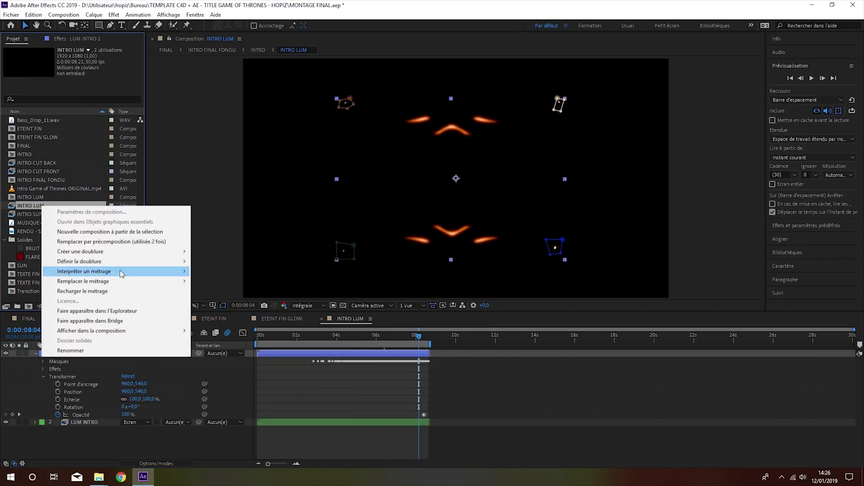
pyautogui.click(207, 280)
pyautogui.doubleClick(356, 216)
pyautogui.click(355, 215)
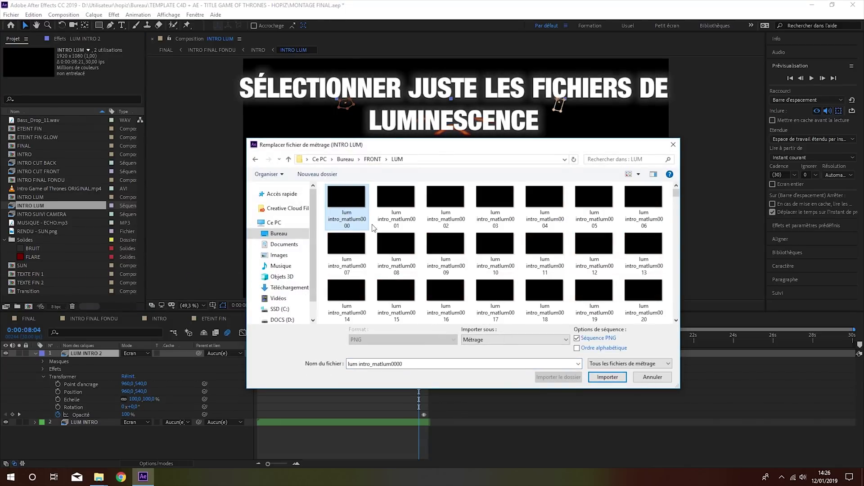
pyautogui.keyDown('shift'); pyautogui.click(392, 216); pyautogui.keyUp('shift')
pyautogui.keyDown('shift'); pyautogui.click(396, 253); pyautogui.keyUp('shift')
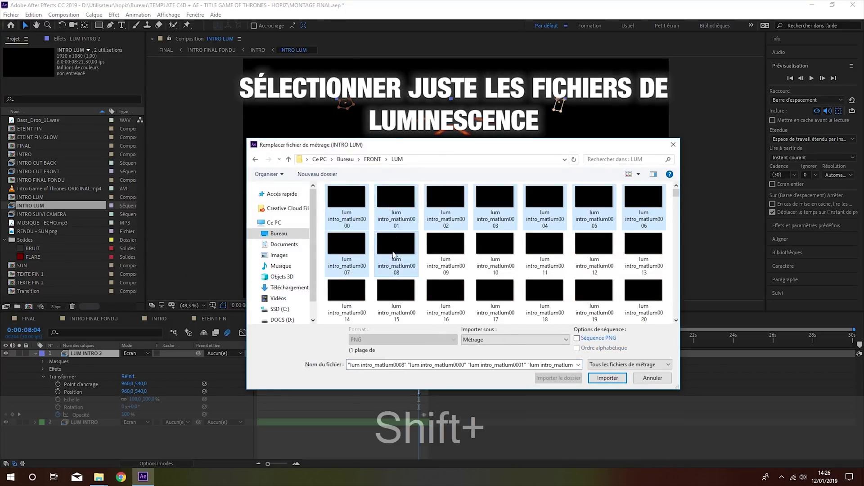
pyautogui.scroll(-10, 405, 256)
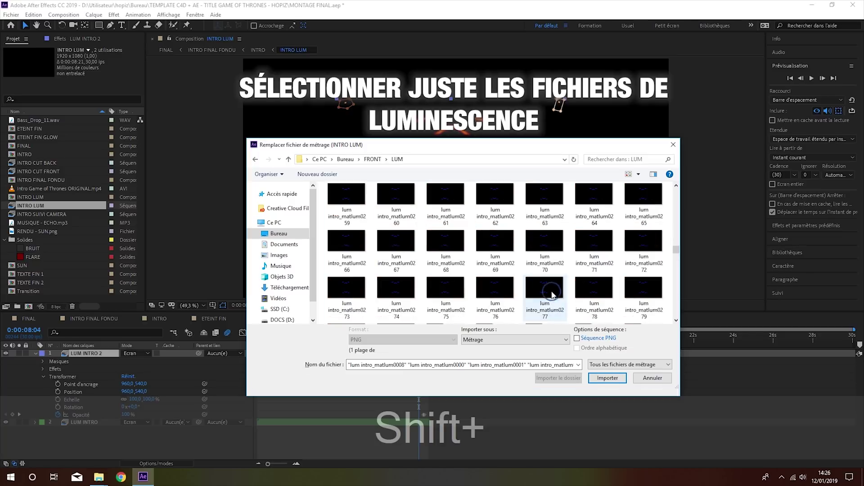
pyautogui.scroll(-5, 544, 289)
pyautogui.keyDown('shift'); pyautogui.click(396, 256); pyautogui.keyUp('shift')
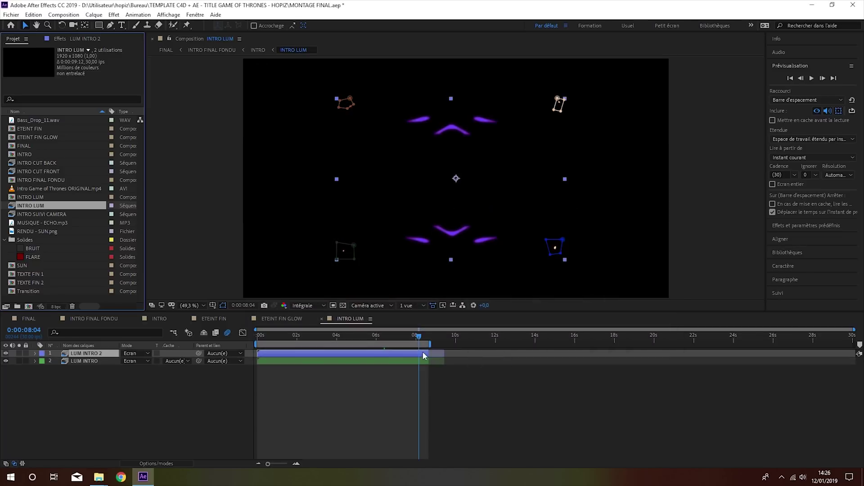
# Zoom the viewer to 100% and pan toward the top of the comp
pyautogui.click(190, 305)
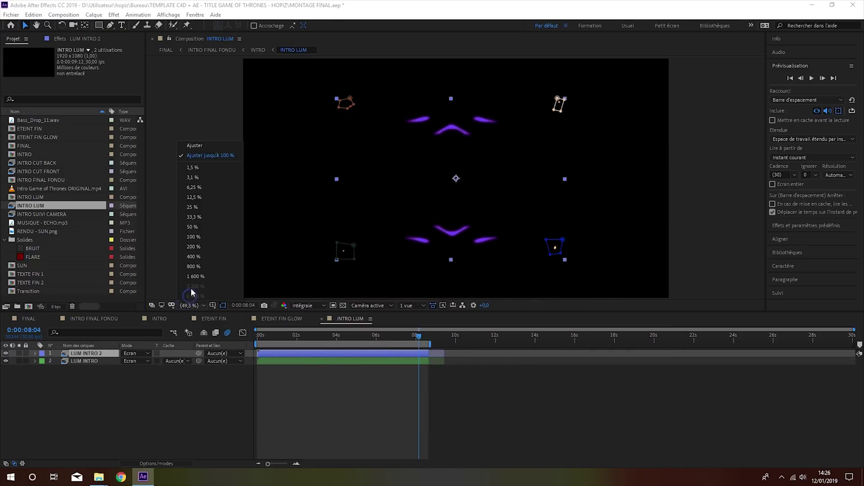
pyautogui.click(194, 237)
pyautogui.click(36, 25)
pyautogui.moveTo(381, 59); pyautogui.dragTo(427, 194)
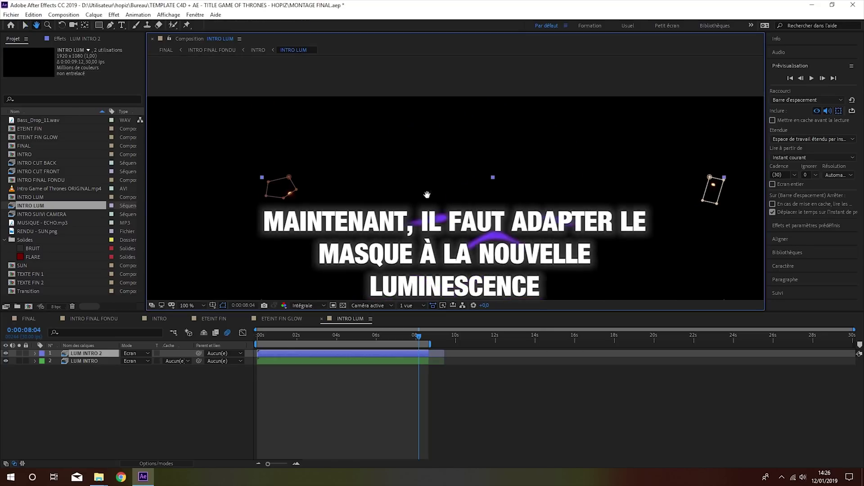
pyautogui.click(25, 25)
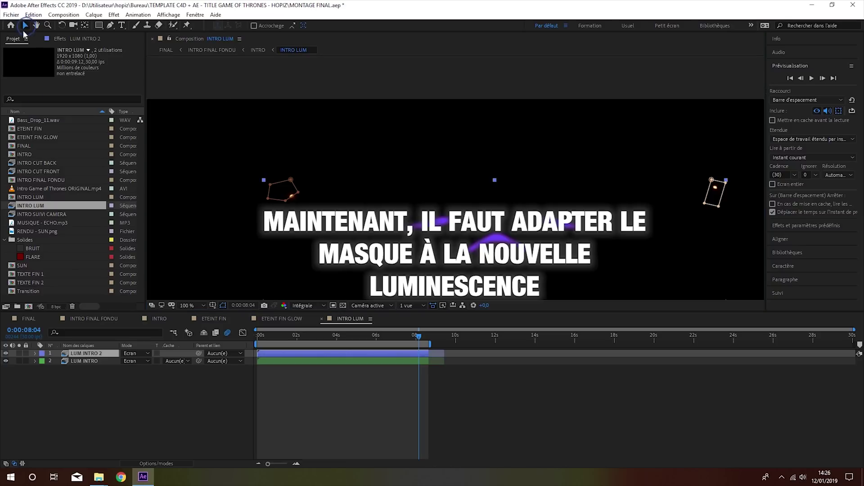
# Delete Masque 1's path keyframes on LUM INTRO 2 and reshape it around the upper-left light
pyautogui.click(35, 354)
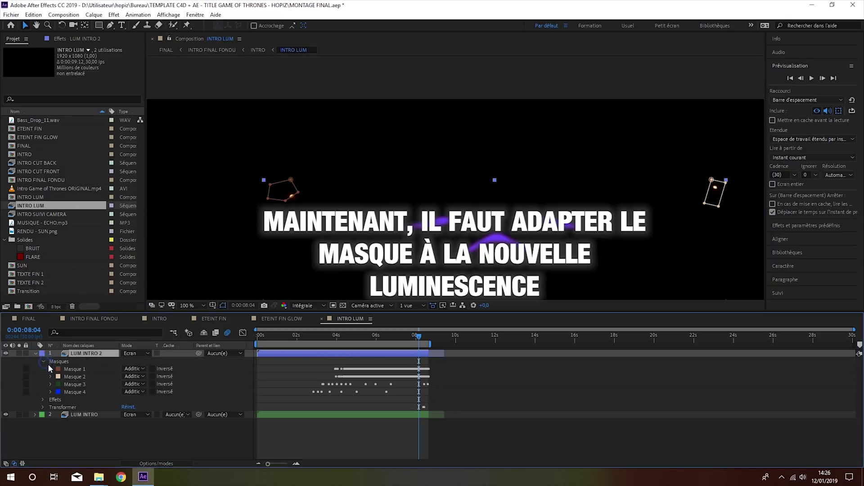
pyautogui.click(51, 369)
pyautogui.moveTo(309, 373); pyautogui.dragTo(468, 390)
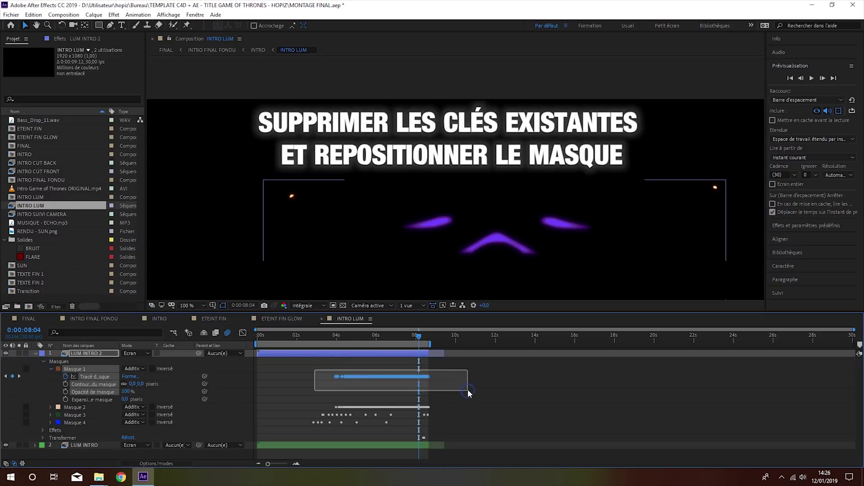
pyautogui.press('Delete')
pyautogui.moveTo(297, 194)
pyautogui.mouseDown()
pyautogui.moveTo(309, 206)
pyautogui.moveTo(288, 210)
pyautogui.mouseUp()
pyautogui.moveTo(291, 179); pyautogui.dragTo(295, 175)
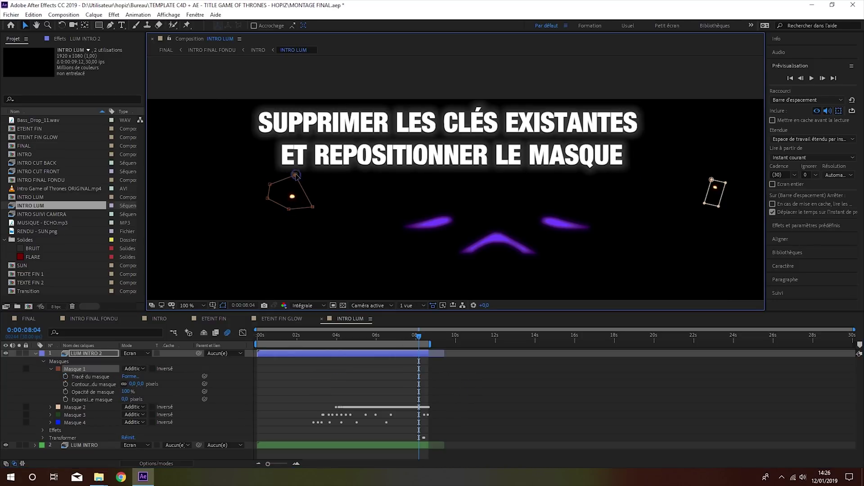
# Track Masque 1 forward and backward with the whole comp fitted in the viewer
pyautogui.rightClick(98, 367)
pyautogui.click(144, 372)
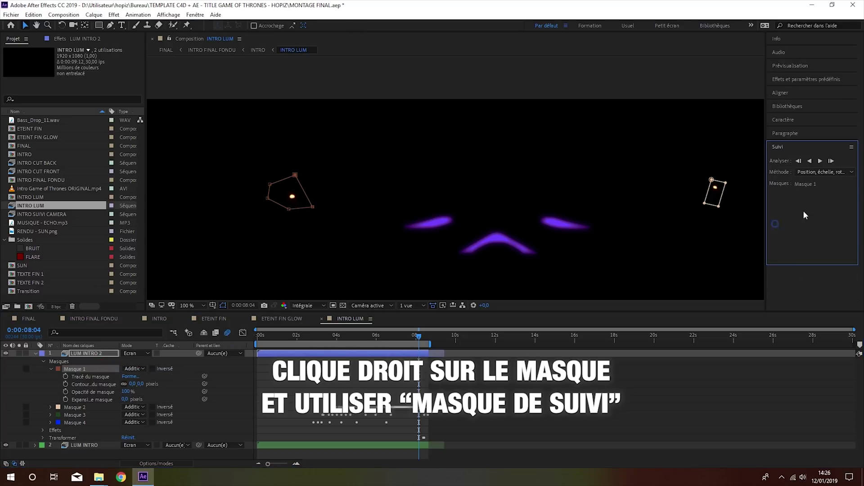
pyautogui.click(186, 306)
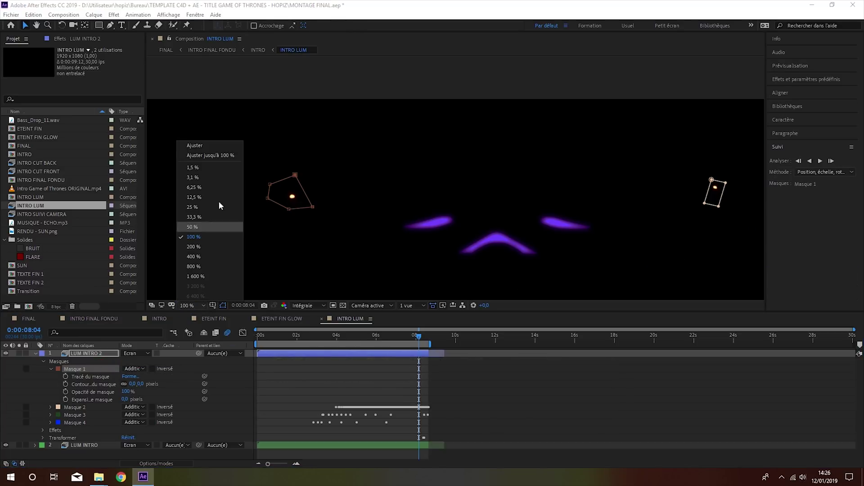
pyautogui.click(225, 158)
pyautogui.click(821, 161)
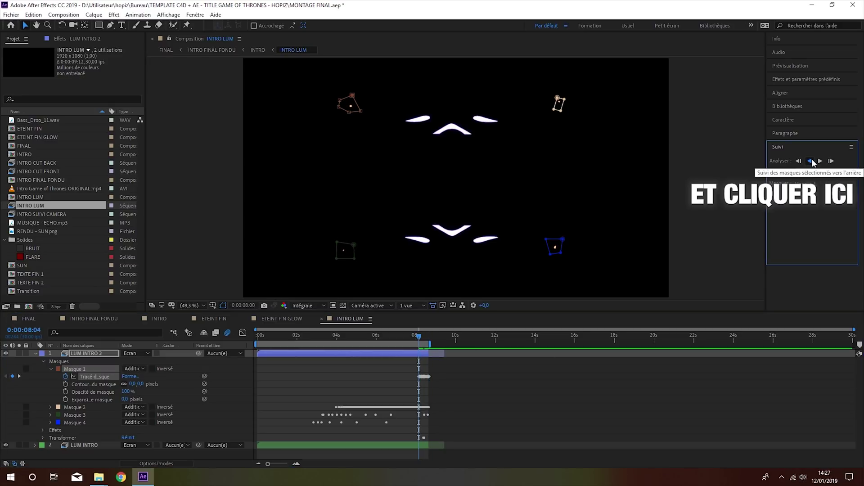
pyautogui.click(811, 161)
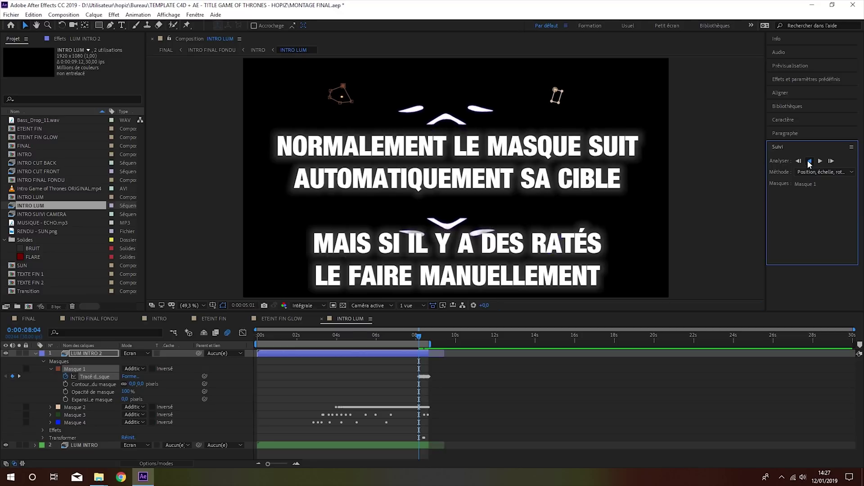
# Delete bad mask keyframes and hand-adjust Masque 1 vertices around 4:10–4:13
pyautogui.keyDown('alt'); pyautogui.scroll(5, 356, 364); pyautogui.keyUp('alt')
pyautogui.press('Delete')
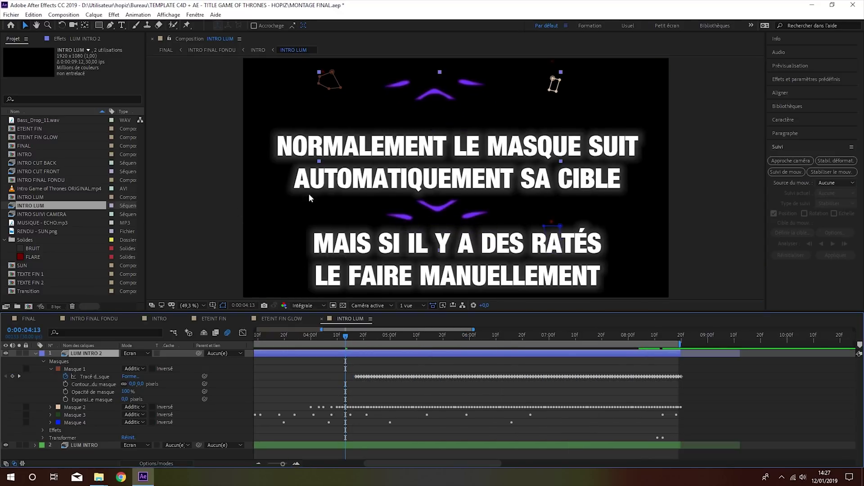
pyautogui.click(93, 369)
pyautogui.moveTo(341, 89); pyautogui.dragTo(338, 85)
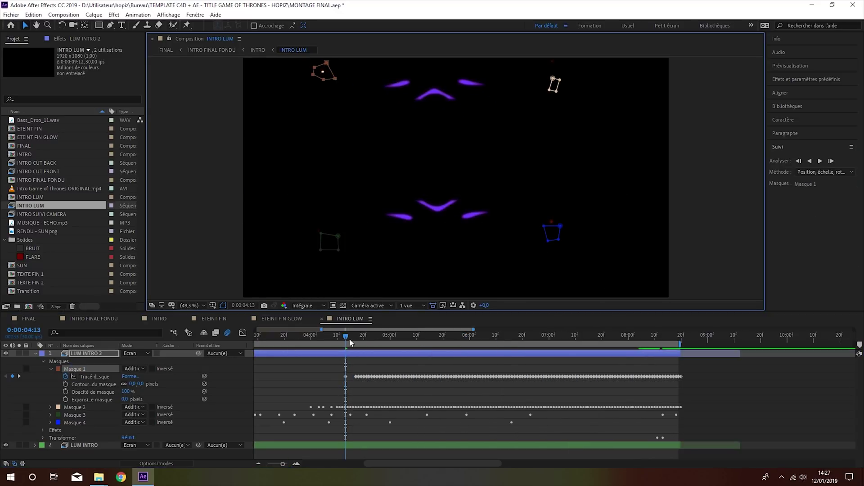
pyautogui.click(350, 337)
pyautogui.moveTo(351, 337); pyautogui.dragTo(337, 337)
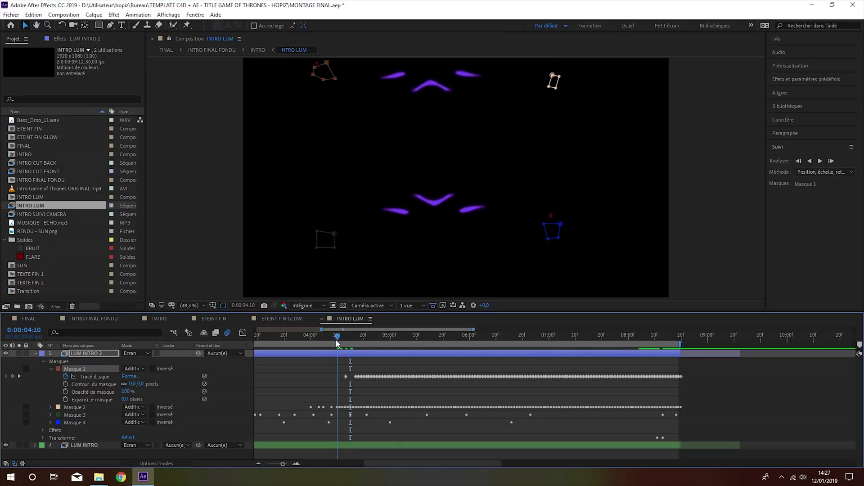
pyautogui.moveTo(336, 83); pyautogui.dragTo(331, 74)
pyautogui.press('pageup')
pyautogui.press('pageup')
pyautogui.press('pageup')
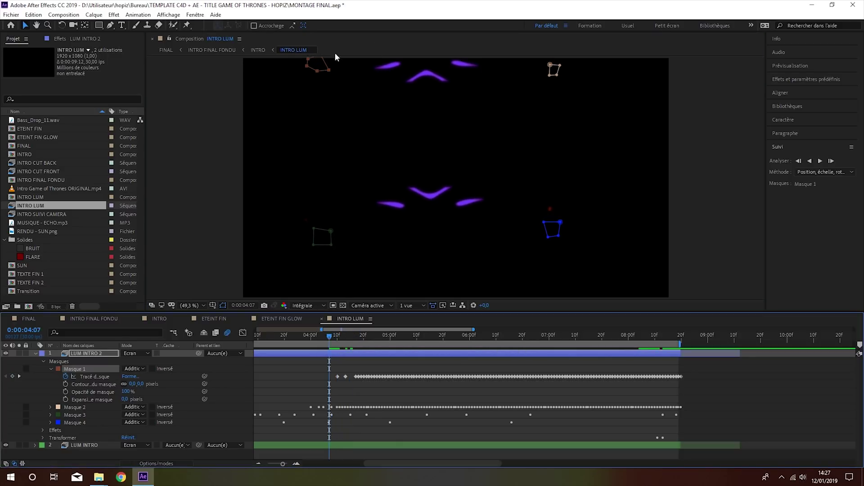
# Collapse LUM INTRO 2, move to 0:00:04:00, and zoom the timeline out to 30 seconds
pyautogui.click(192, 305)
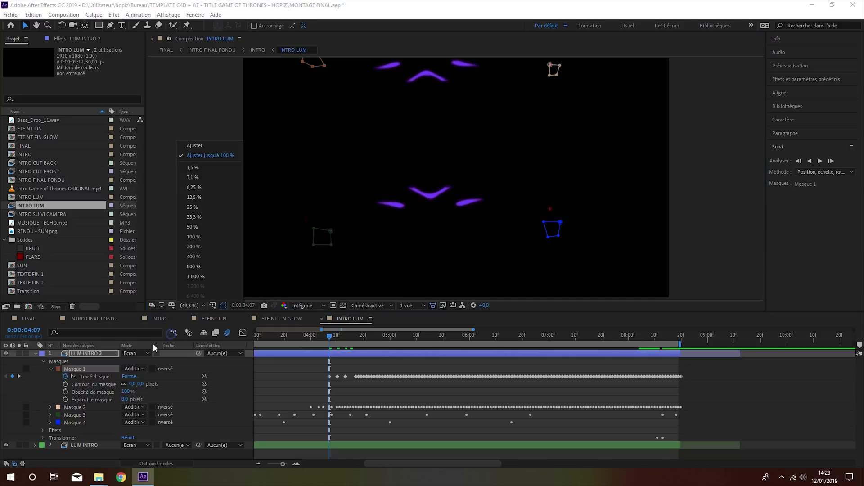
pyautogui.click(36, 353)
pyautogui.moveTo(329, 337); pyautogui.dragTo(749, 345)
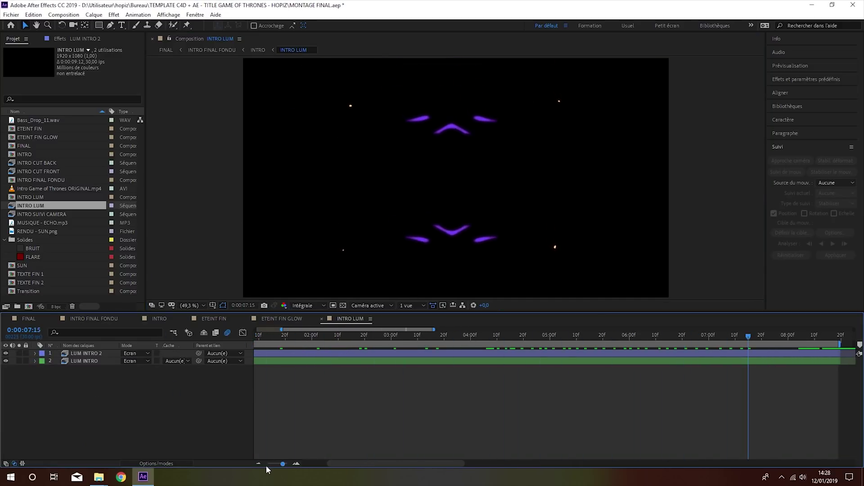
pyautogui.moveTo(280, 468); pyautogui.dragTo(268, 466)
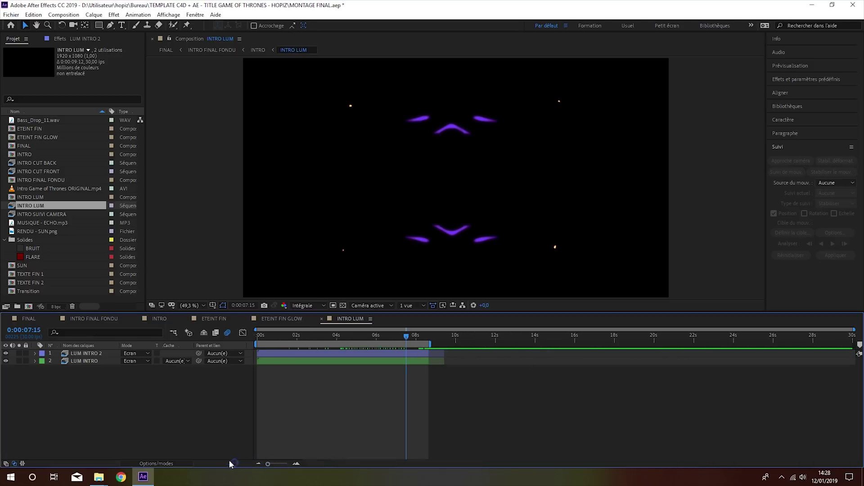
# Shift LUM INTRO 2's Hue/Saturation Master Hue to 191°
pyautogui.click(85, 355)
pyautogui.click(77, 39)
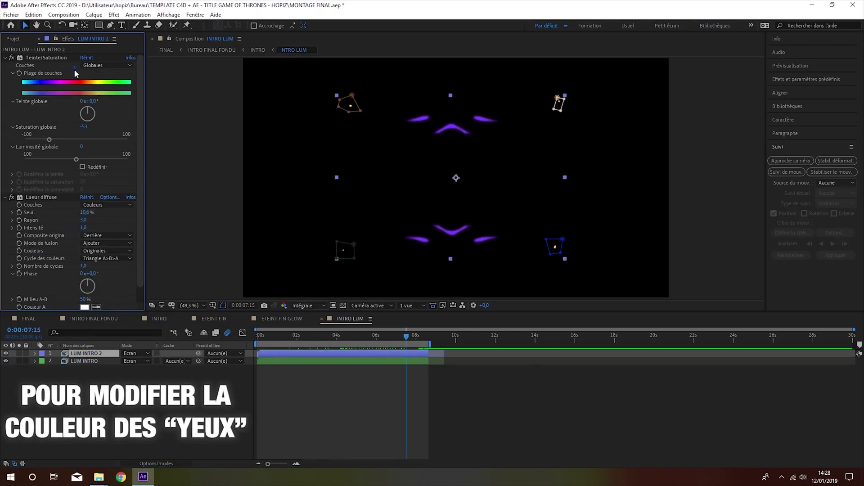
pyautogui.moveTo(92, 102); pyautogui.dragTo(107, 102)
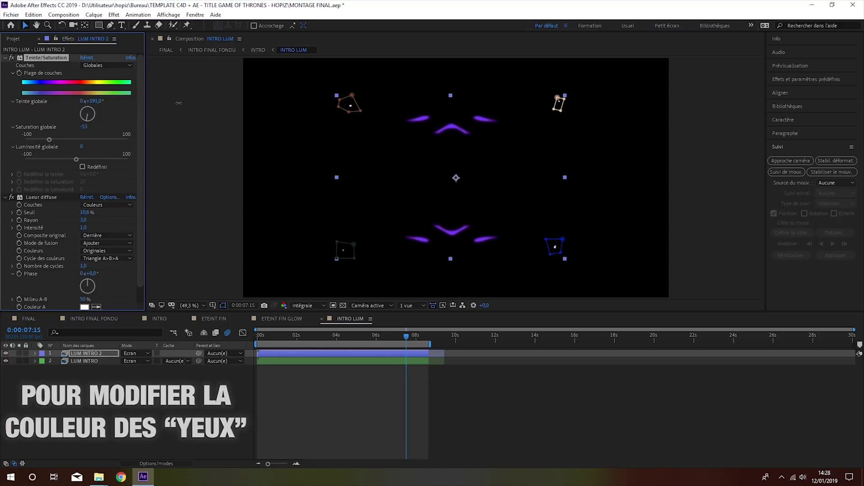
pyautogui.moveTo(186, 104); pyautogui.dragTo(180, 106)
# Set LUM INTRO's Shine Colorize midtones to cyan and shadows to blue
pyautogui.click(85, 362)
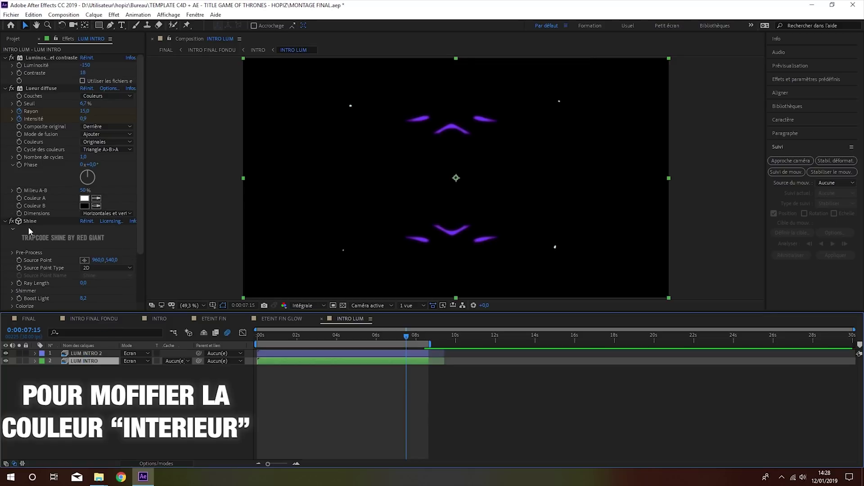
pyautogui.scroll(-3, 102, 285)
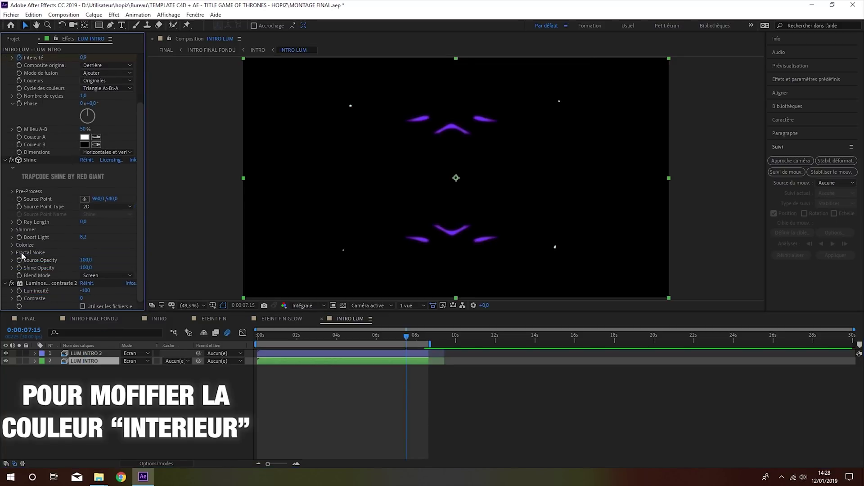
pyautogui.click(13, 245)
pyautogui.click(84, 283)
pyautogui.moveTo(189, 245); pyautogui.dragTo(189, 204)
pyautogui.click(265, 145)
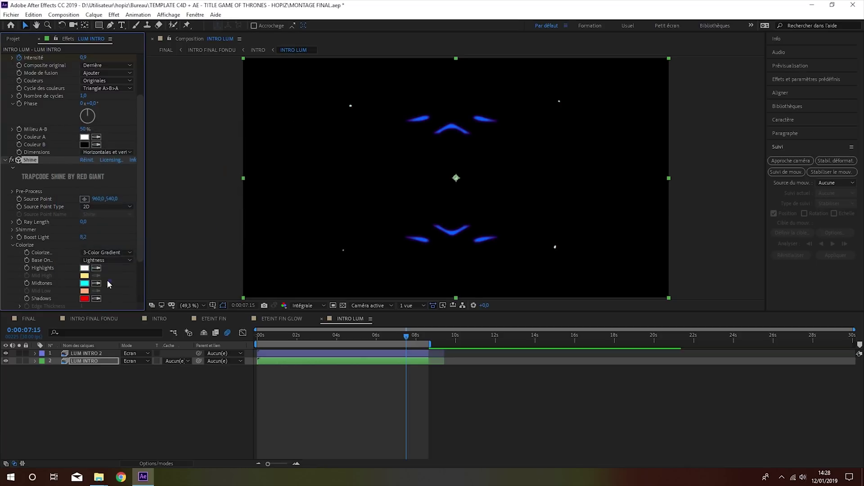
pyautogui.click(84, 299)
pyautogui.moveTo(189, 252); pyautogui.dragTo(189, 184)
pyautogui.click(264, 145)
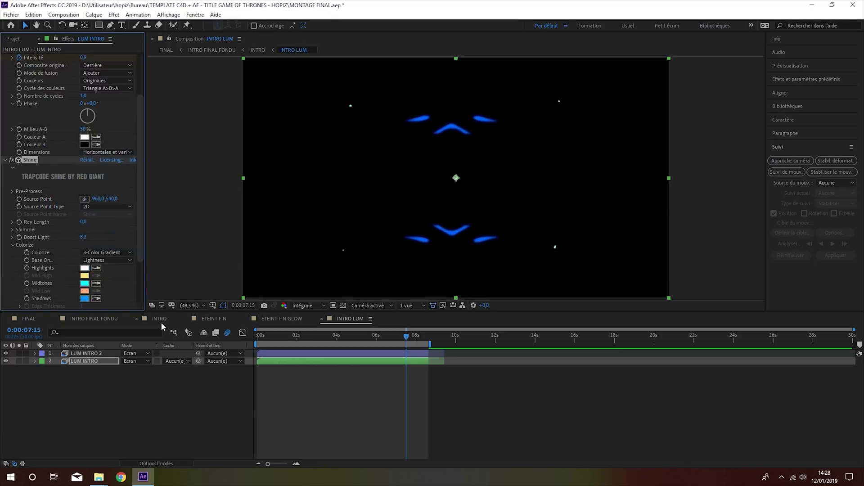
# Undo the accidental threshold change, raise Boost Light to 14.7, and show ETEINT FIN GLOW
pyautogui.scroll(3, 104, 180)
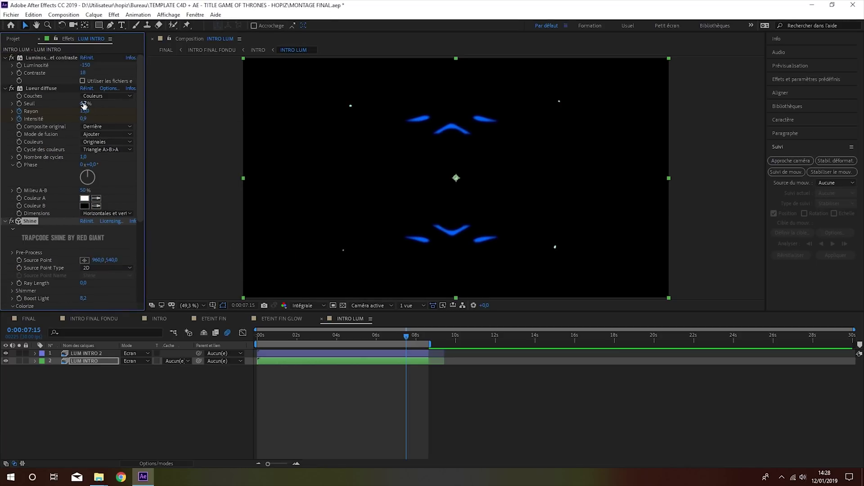
pyautogui.hotkey('ctrl', 'z')
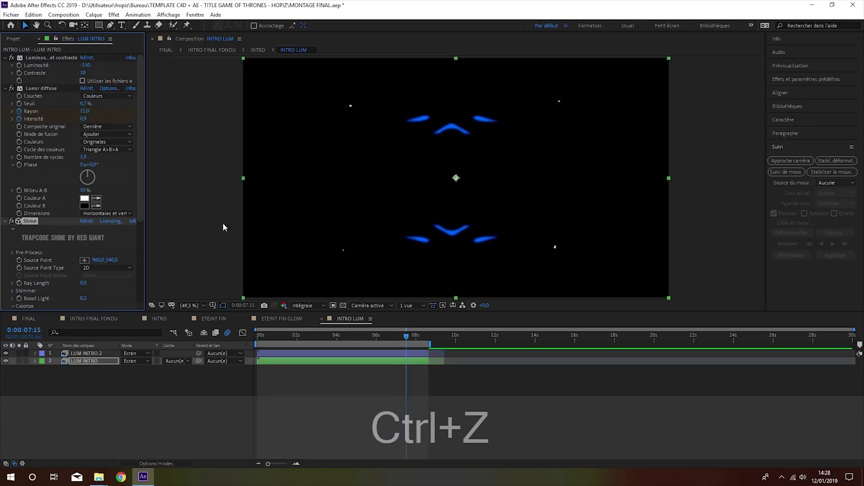
pyautogui.moveTo(85, 300); pyautogui.dragTo(115, 300)
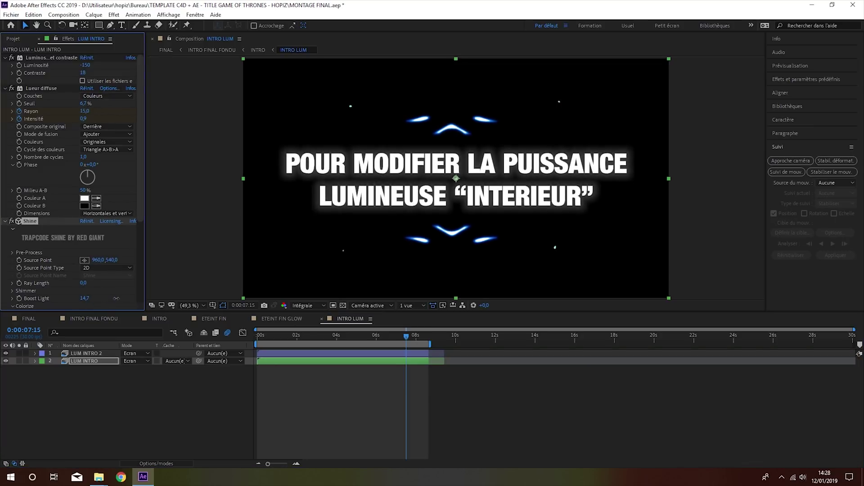
pyautogui.click(283, 319)
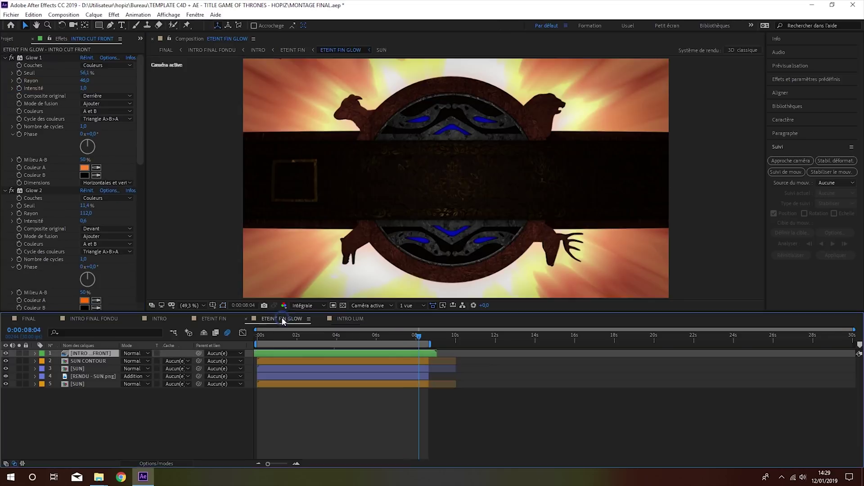
# In the SUN composition, set the Optical Flares global colour to blue
pyautogui.doubleClick(79, 369)
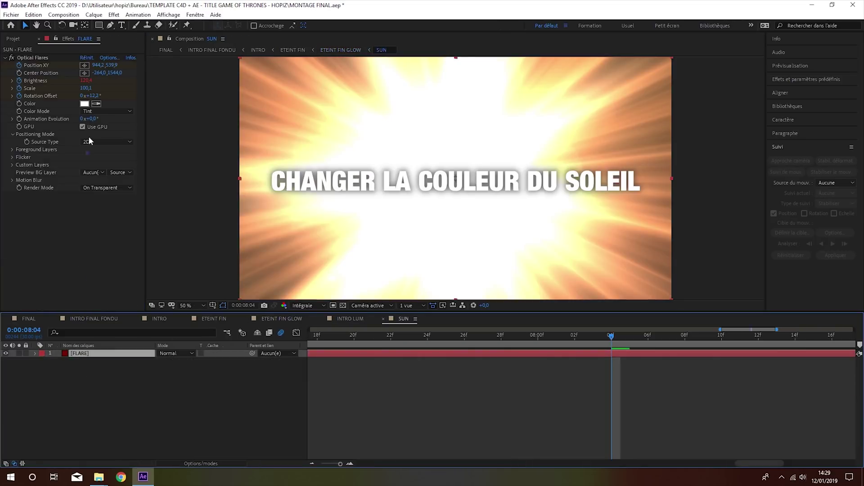
pyautogui.click(104, 59)
pyautogui.click(318, 309)
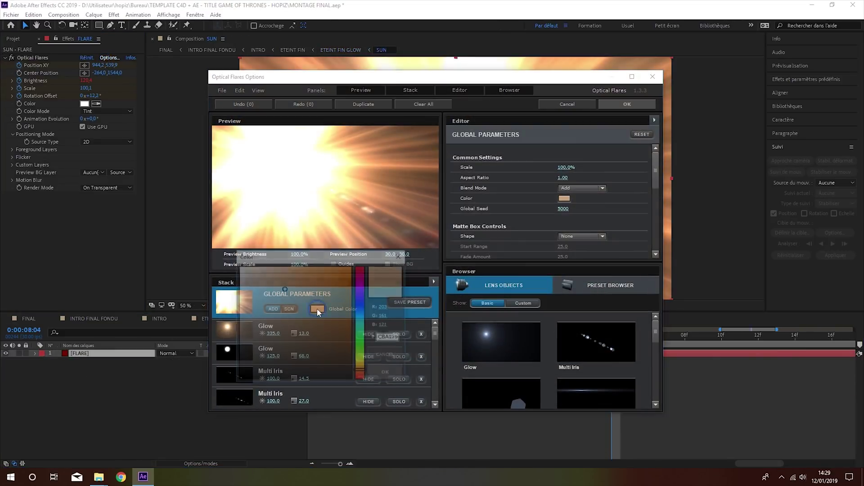
pyautogui.click(363, 312)
pyautogui.click(388, 372)
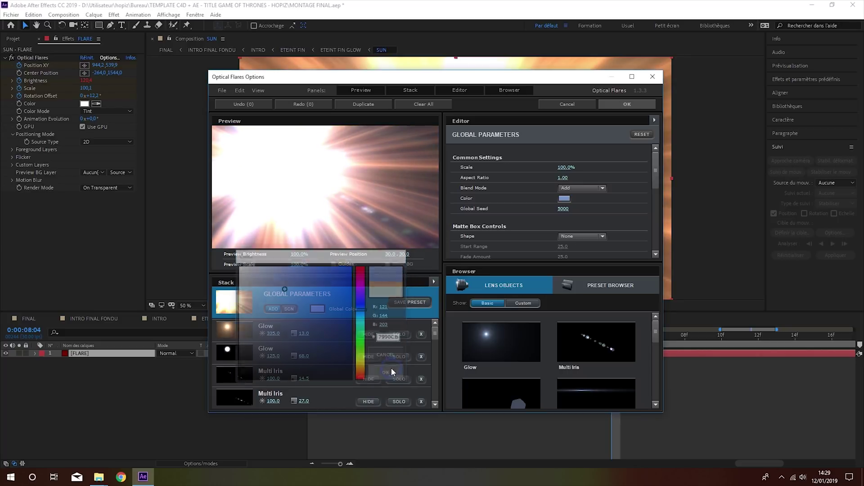
# Change the Spike Ball flare element's colour to light blue
pyautogui.scroll(-2, 335, 351)
pyautogui.scroll(-2, 330, 361)
pyautogui.scroll(-2, 325, 365)
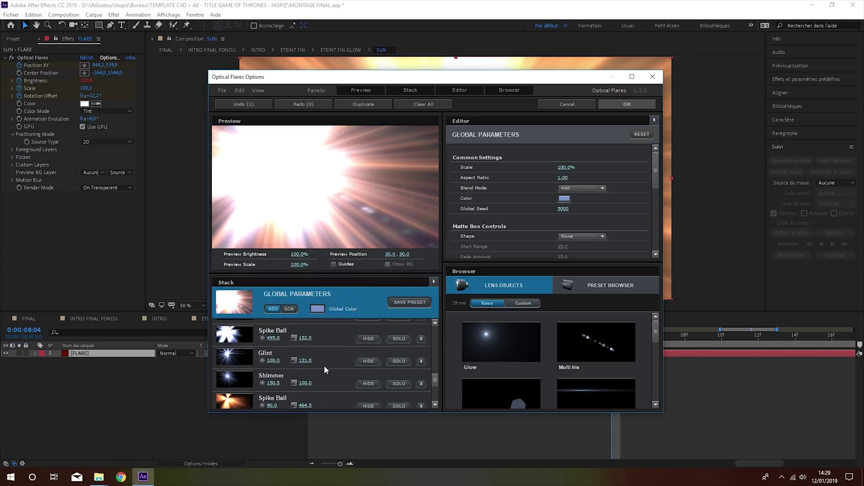
pyautogui.scroll(-2, 325, 390)
pyautogui.click(323, 376)
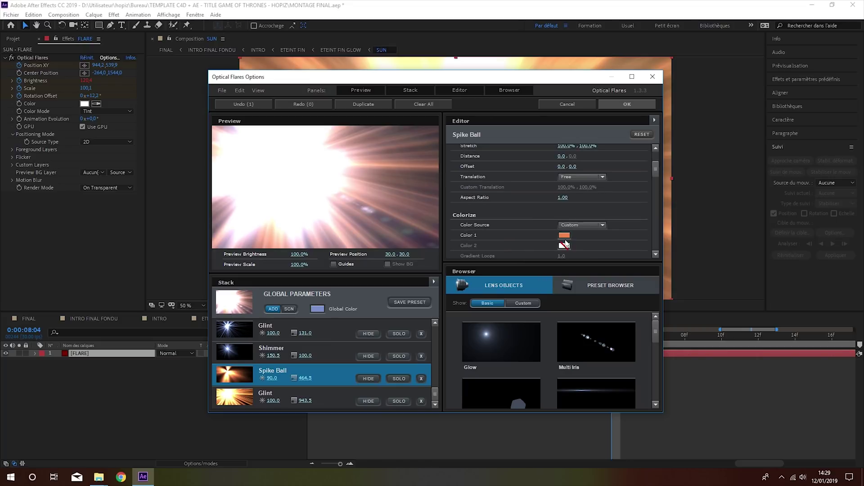
pyautogui.click(565, 235)
pyautogui.moveTo(609, 238); pyautogui.dragTo(610, 244)
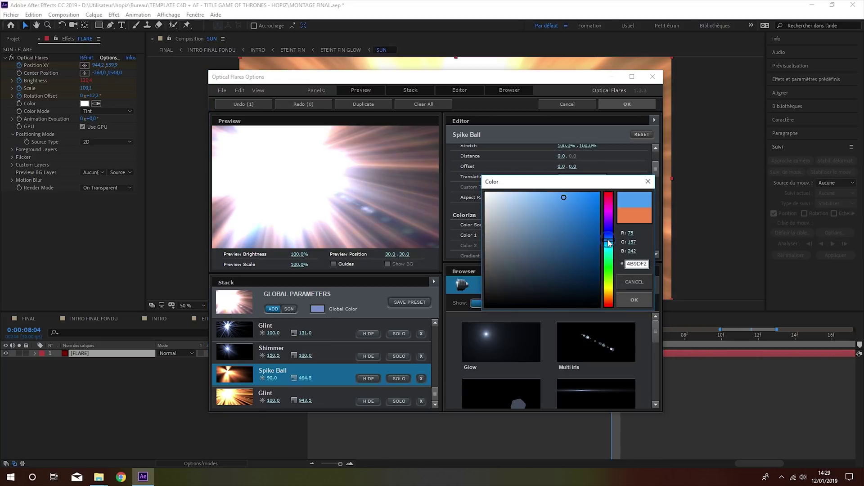
pyautogui.click(406, 361)
# Make the bottom Glint element's colour blue, apply the flare changes, and close SUN
pyautogui.click(330, 398)
pyautogui.click(564, 235)
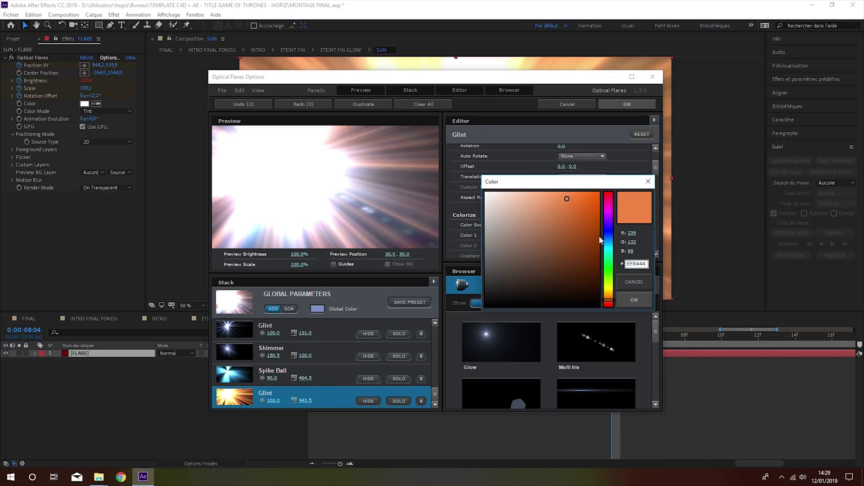
pyautogui.moveTo(608, 301); pyautogui.dragTo(611, 232)
pyautogui.click(626, 299)
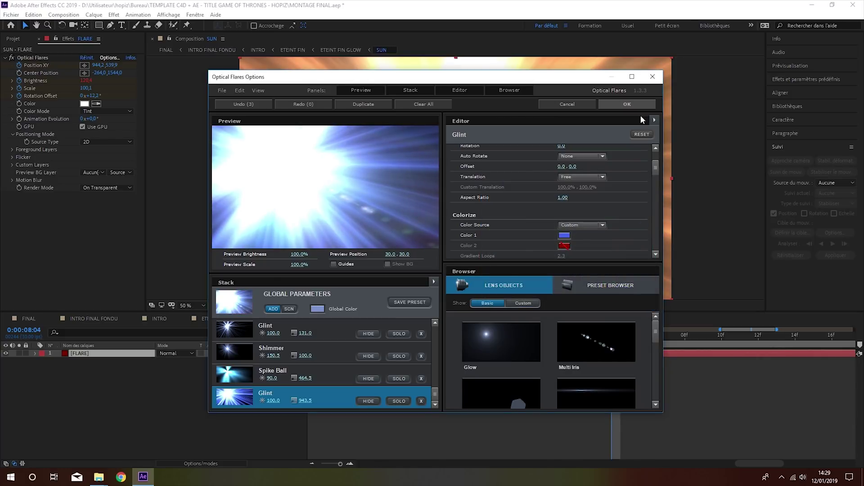
pyautogui.click(627, 104)
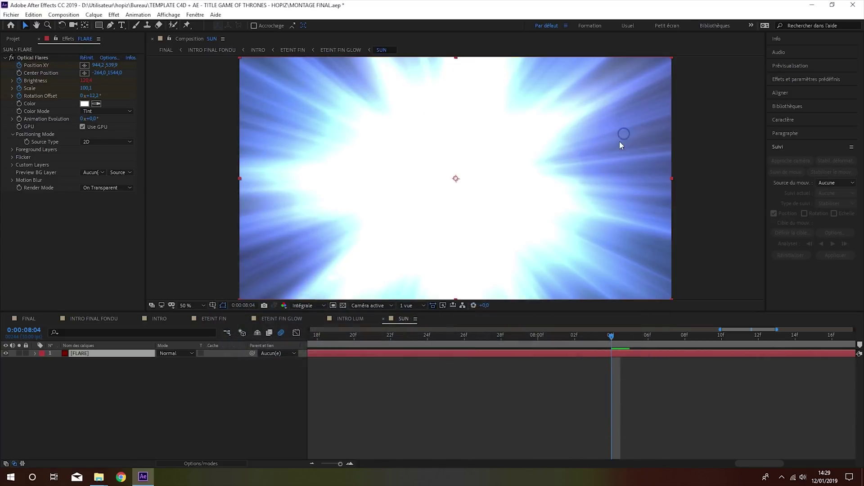
pyautogui.click(383, 320)
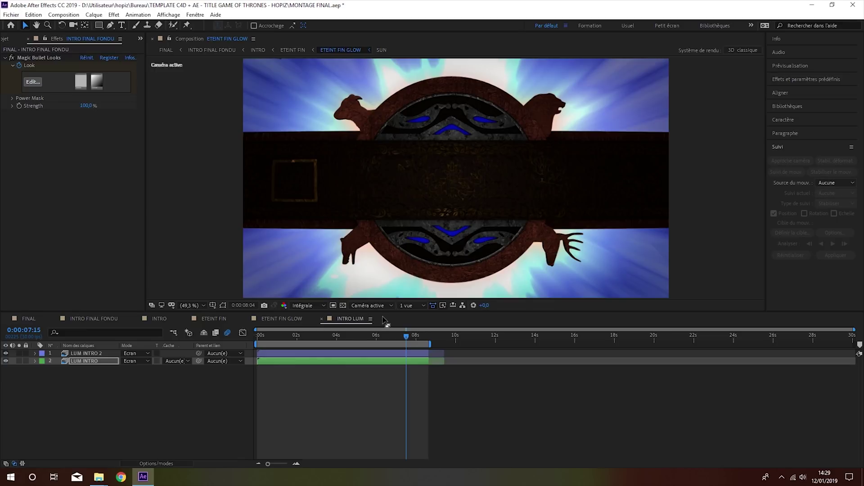
# Preview the INTRO composition at 3:28 to check the blue-rayed TEMPLATE OF HOPIZ logo
pyautogui.click(159, 319)
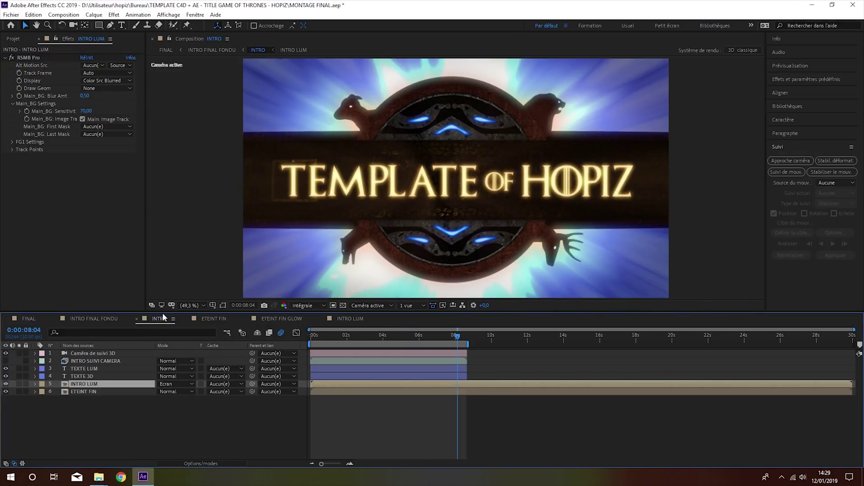
pyautogui.click(382, 338)
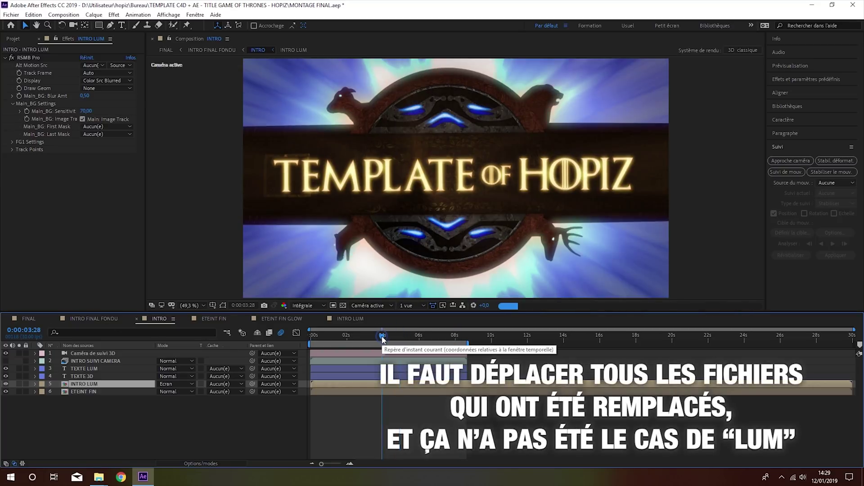
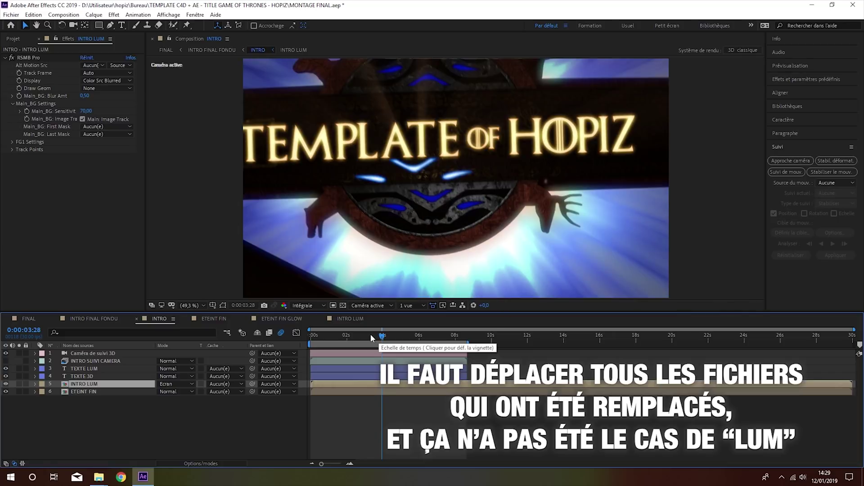
# Retype the glowing TEXTE LUM title to read 'EXEMPLE GOT INTRO'
pyautogui.click(122, 26)
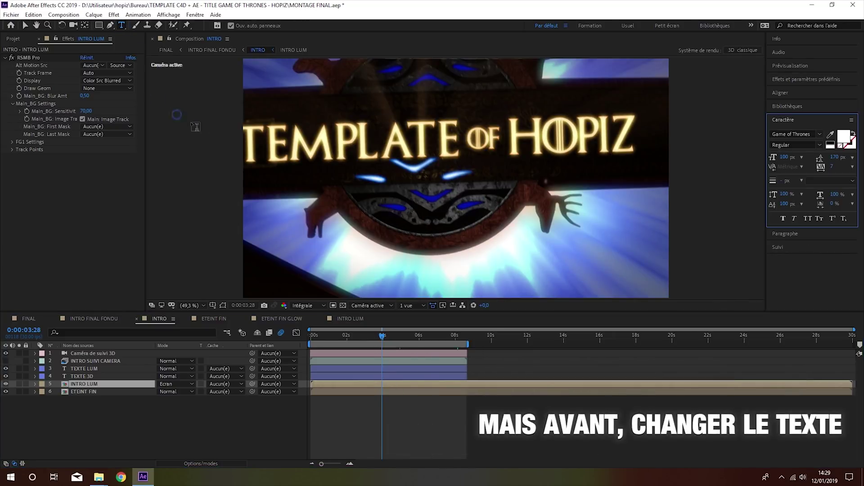
pyautogui.click(418, 339)
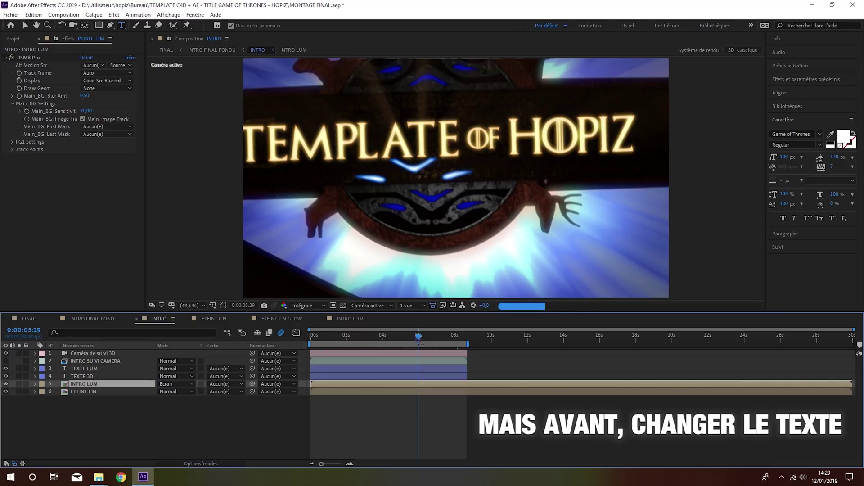
pyautogui.click(102, 354)
pyautogui.click(91, 372)
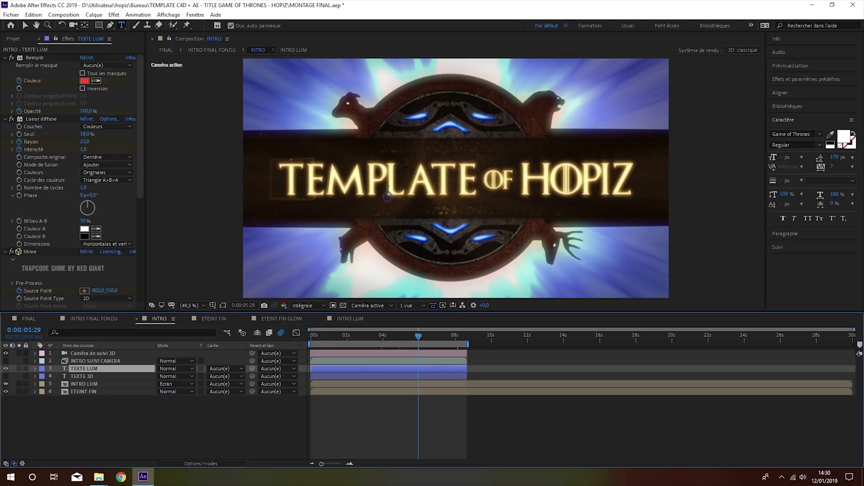
pyautogui.click(303, 179)
pyautogui.press('BackSpace')
pyautogui.moveTo(311, 179); pyautogui.dragTo(635, 178)
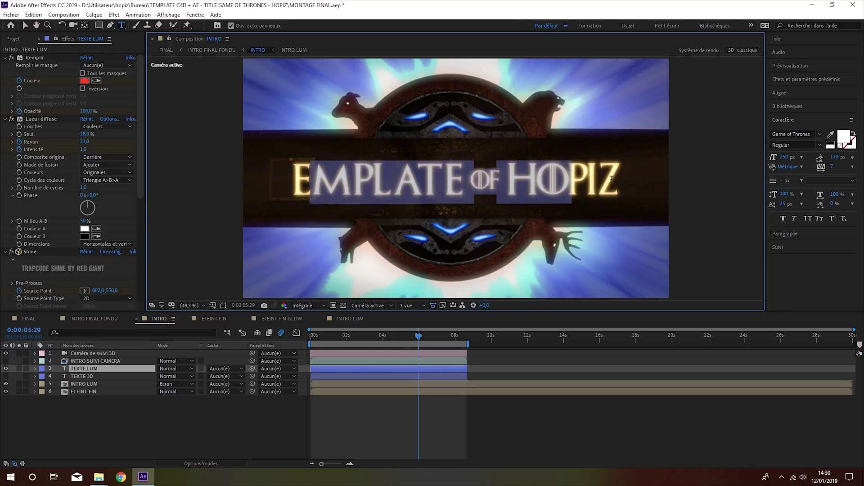
pyautogui.write('X')
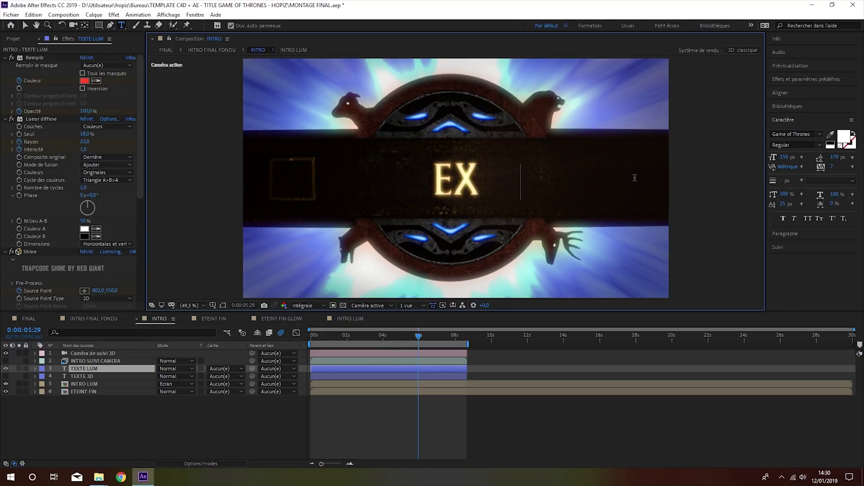
pyautogui.write('EMPLE G')
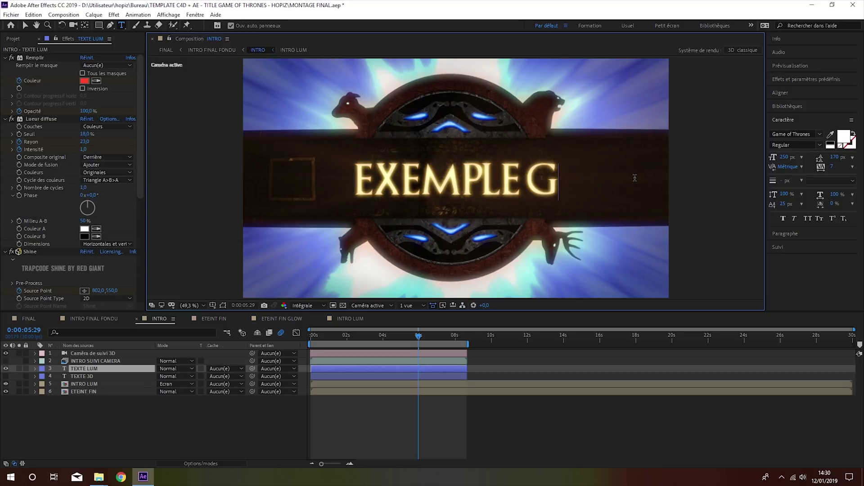
pyautogui.write('OT INTR')
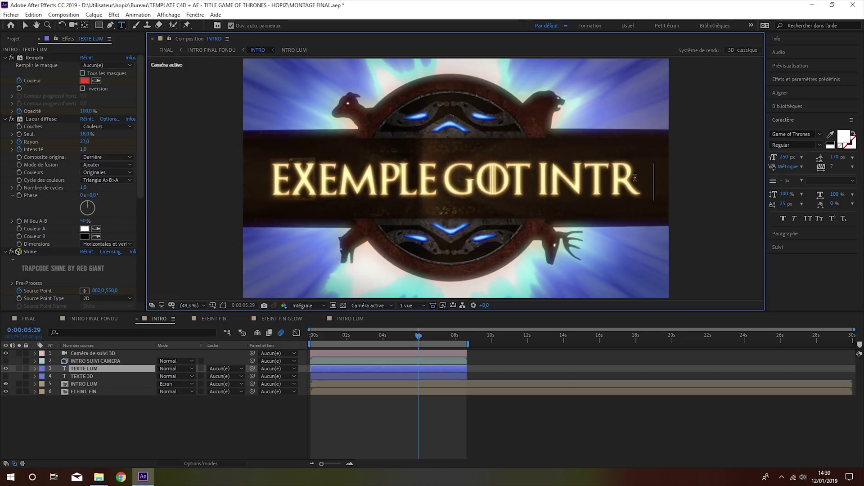
pyautogui.write('O')
# Give the word GOT font size 100 and baseline shift 100
pyautogui.doubleClick(499, 188)
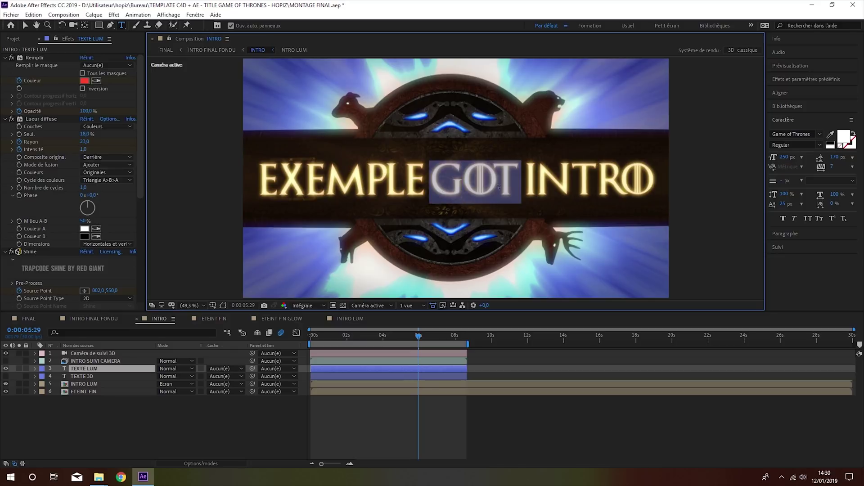
pyautogui.click(787, 159)
pyautogui.write('100')
pyautogui.press('Return')
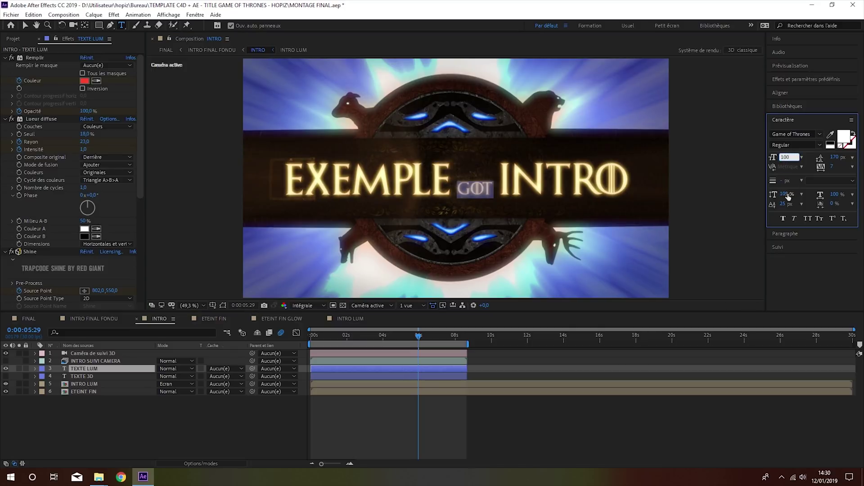
pyautogui.click(785, 203)
pyautogui.write('100')
pyautogui.press('Return')
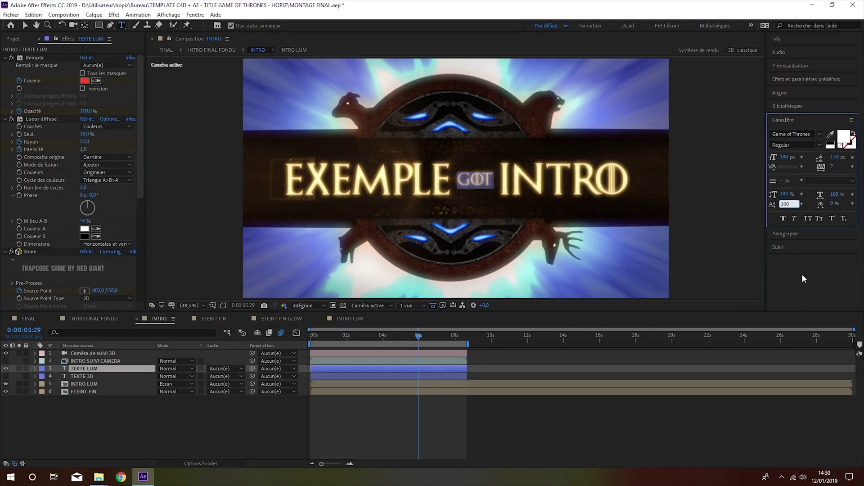
pyautogui.click(275, 403)
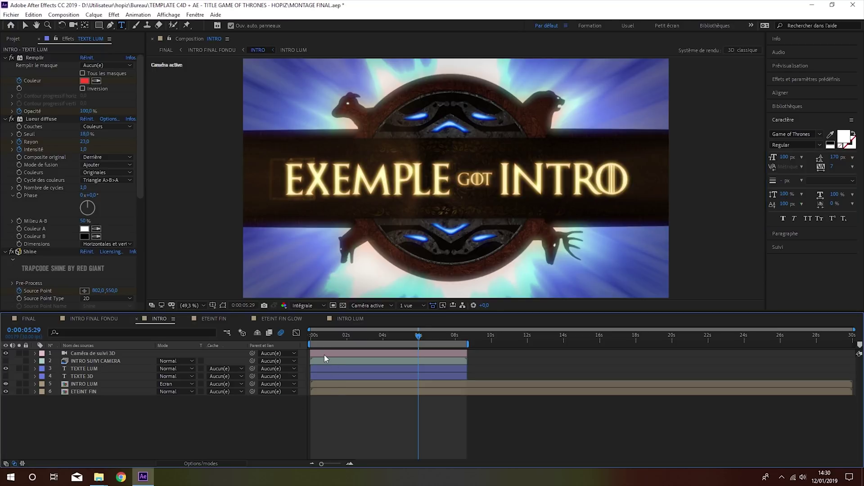
pyautogui.click(83, 369)
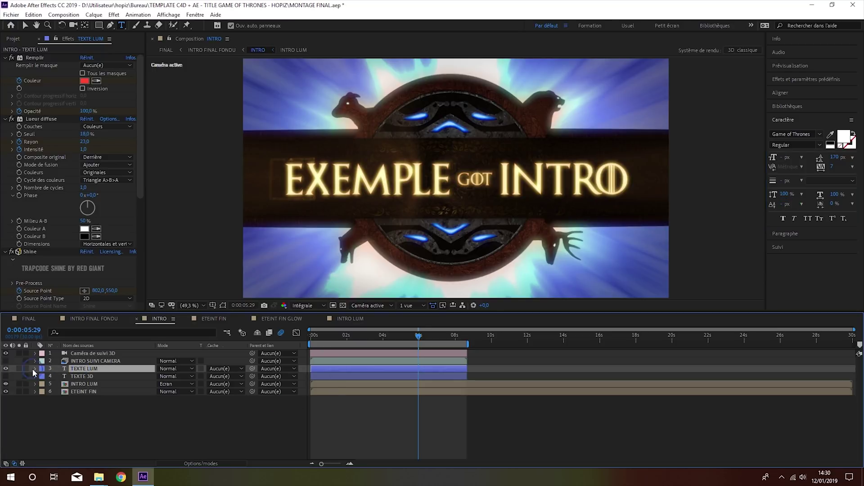
# Scrub the TEXTE LUM anchor point X to about -359
pyautogui.click(35, 369)
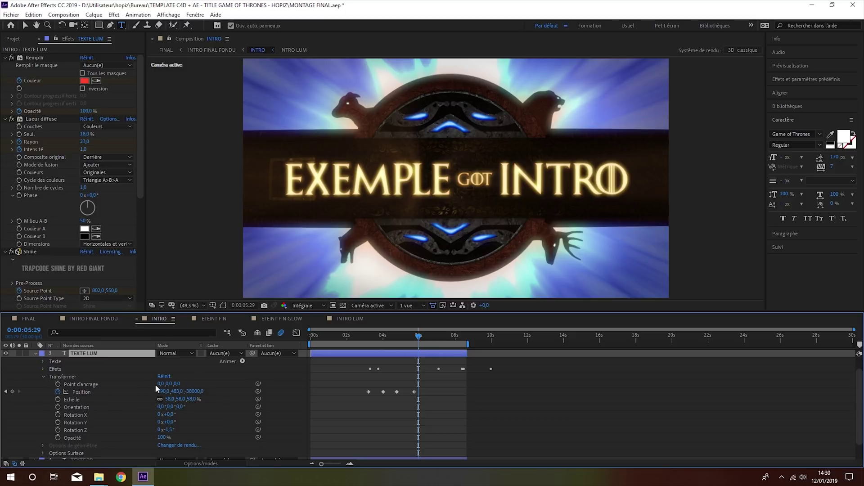
pyautogui.moveTo(161, 384); pyautogui.dragTo(3, 384)
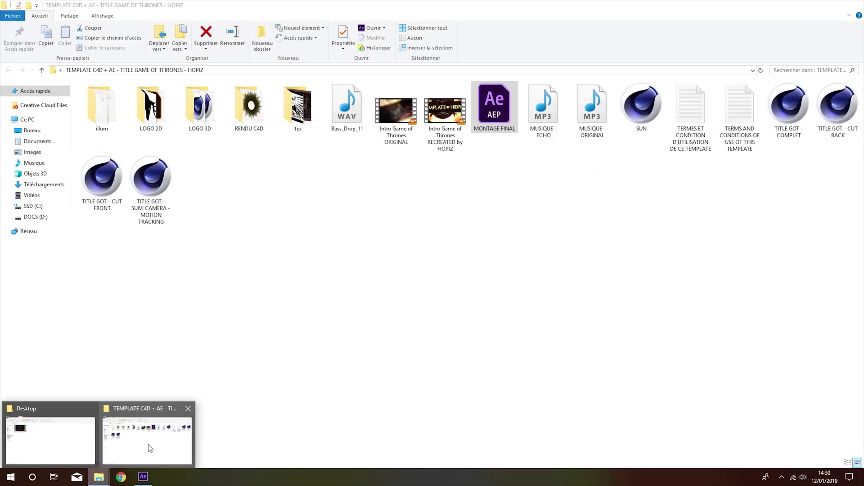
# Open TITLE GOT - CUT FRONT.c4d from the template folder in File Explorer
pyautogui.click(147, 446)
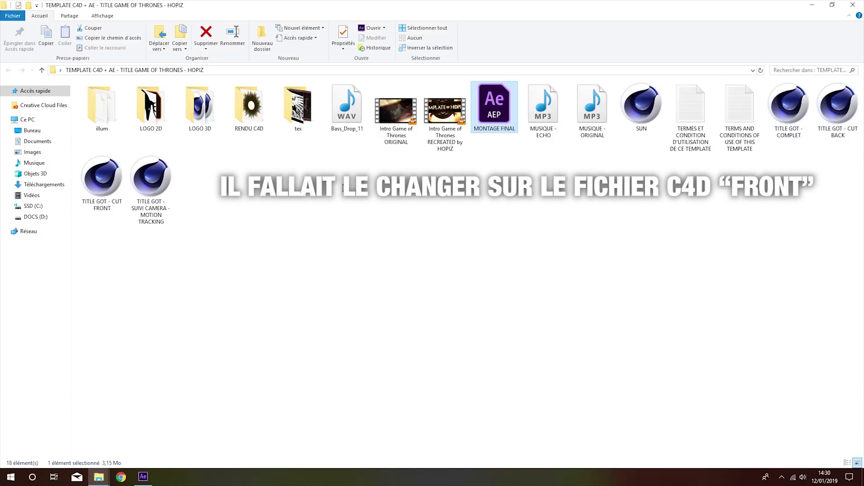
pyautogui.click(102, 181)
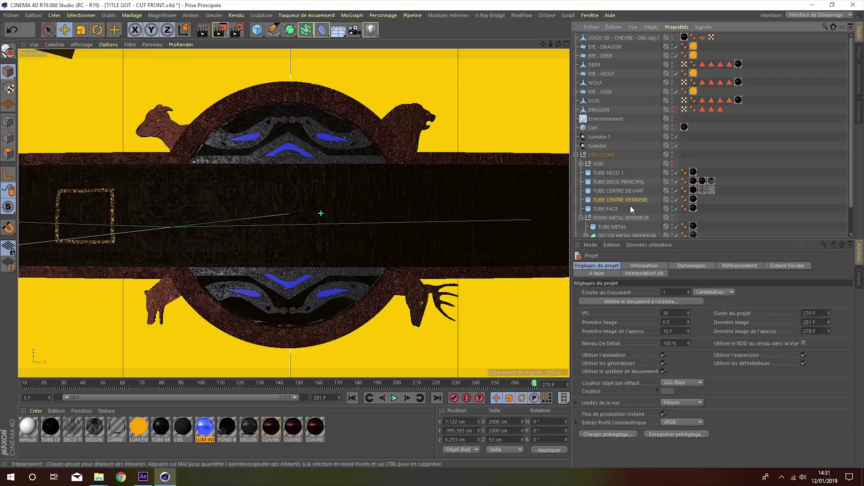
# Change the front tube's CARRE texture U offset (typed 50), then quit Cinema 4D via the save prompt
pyautogui.click(630, 205)
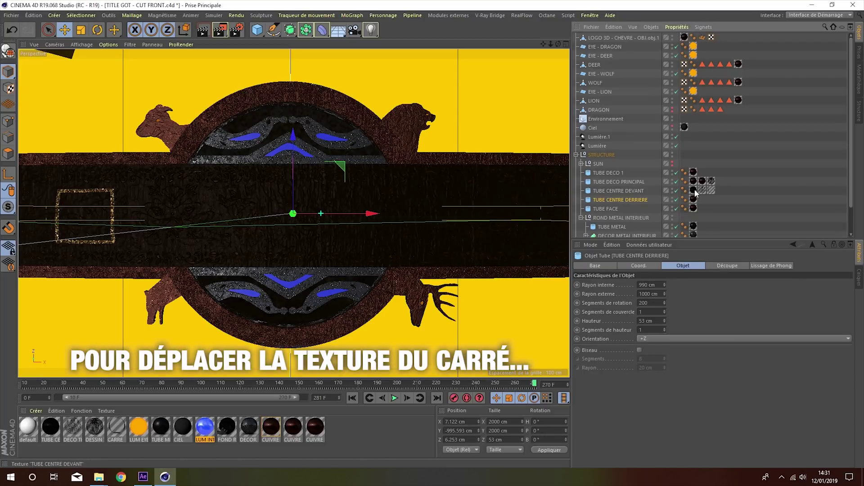
pyautogui.click(712, 189)
pyautogui.doubleClick(638, 359)
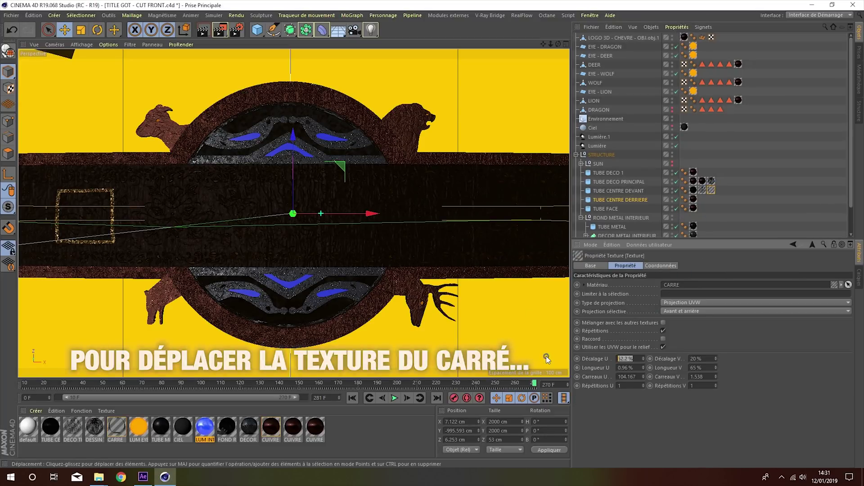
pyautogui.write('50')
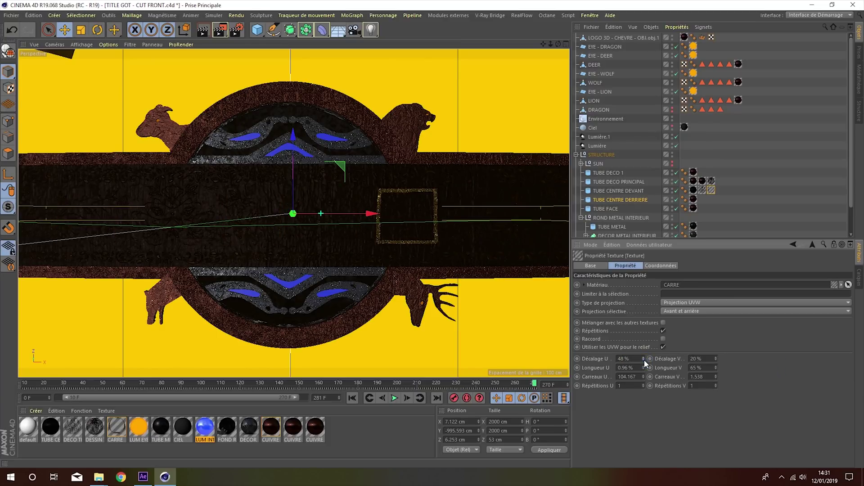
pyautogui.click(853, 5)
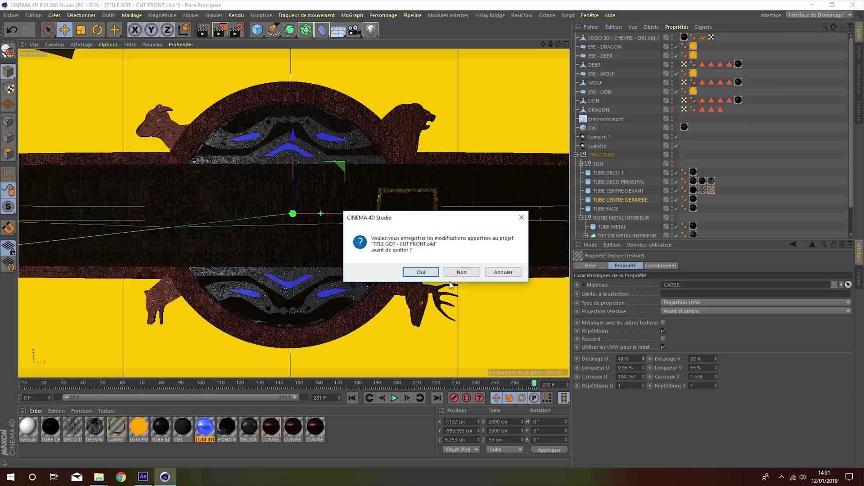
pyautogui.click(456, 274)
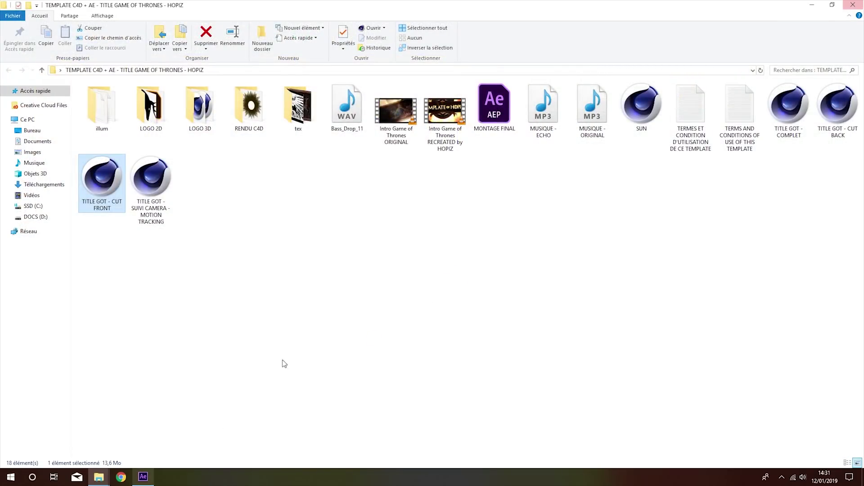
# Undo the anchor offset, then show TEXTE 3D and hide TEXTE LUM
pyautogui.click(144, 477)
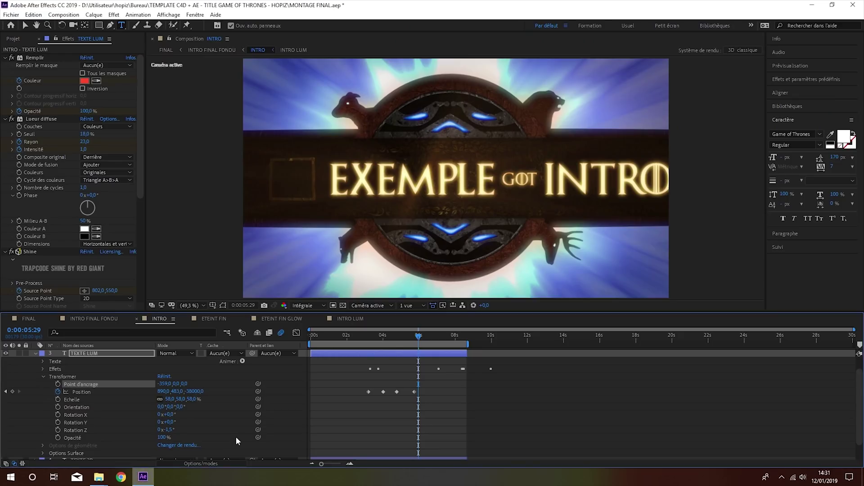
pyautogui.hotkey('ctrl', 'z')
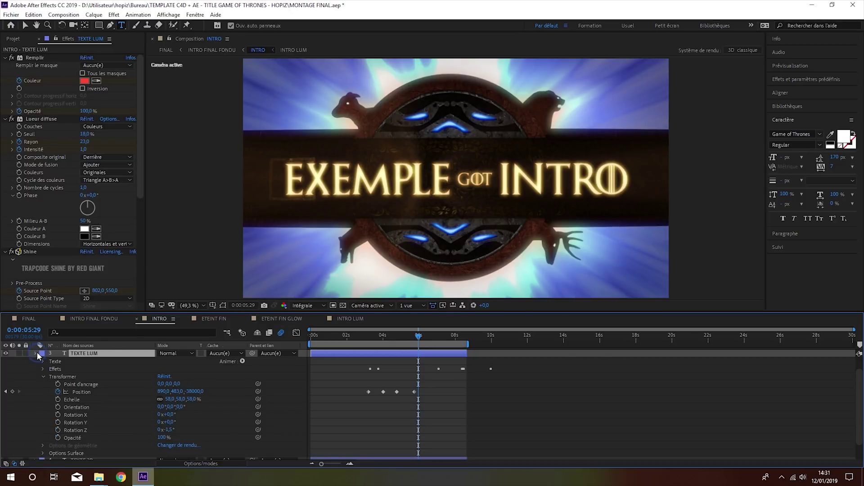
pyautogui.click(36, 353)
pyautogui.click(67, 377)
pyautogui.click(6, 377)
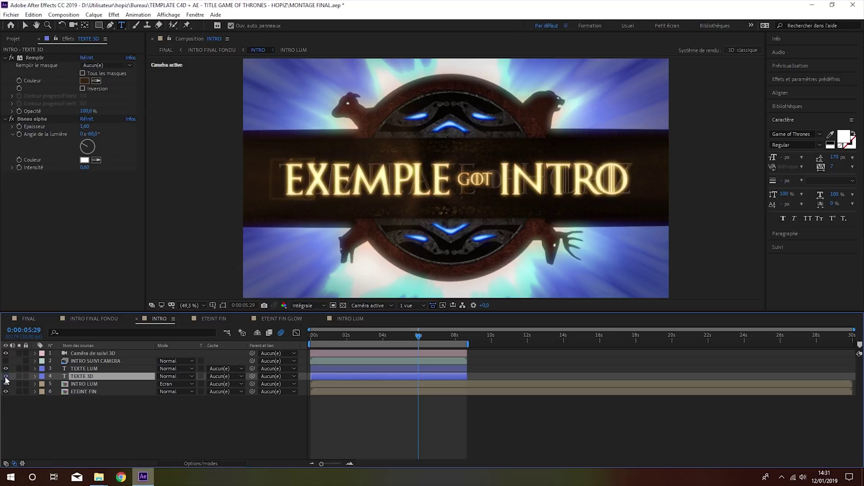
pyautogui.click(6, 368)
# Retype TEXTE 3D as 'EXEMPLE GOT INTRO' with GOT at 100 px, then re-show TEXTE LUM
pyautogui.moveTo(277, 180); pyautogui.dragTo(636, 180)
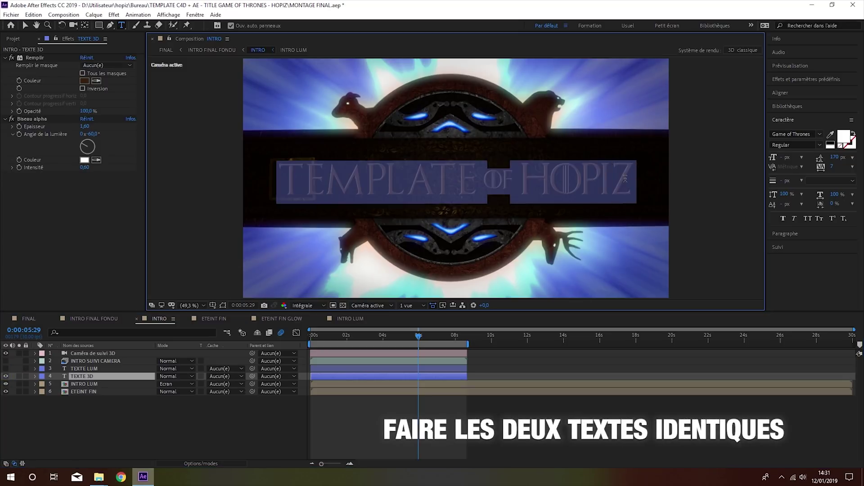
pyautogui.write('EXEMPLE GOT INTRO')
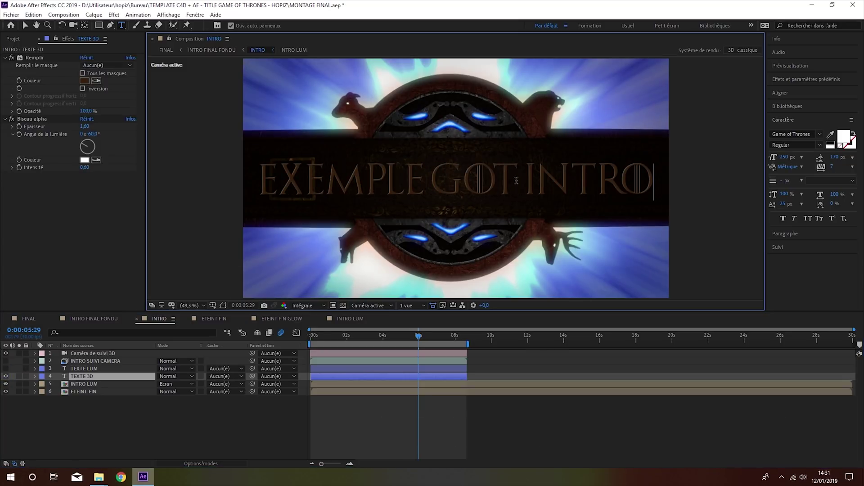
pyautogui.moveTo(520, 180); pyautogui.dragTo(430, 181)
pyautogui.click(789, 157)
pyautogui.write('00')
pyautogui.press('Return')
pyautogui.write('100')
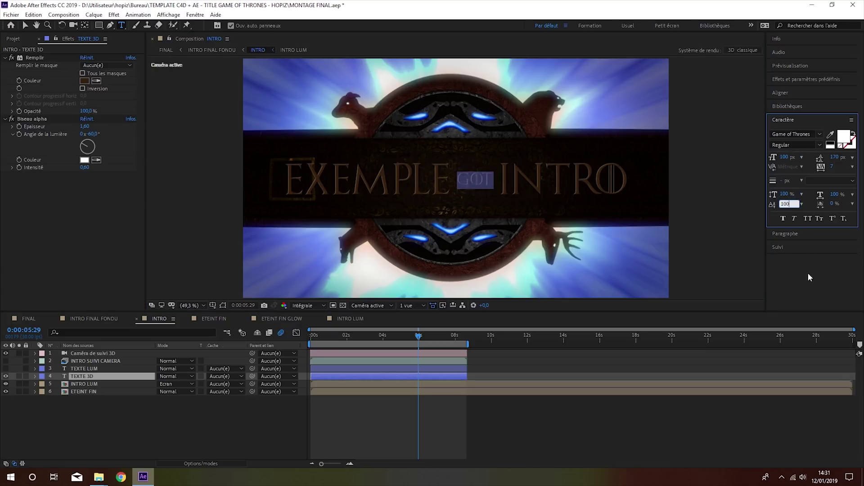
pyautogui.click(90, 419)
pyautogui.click(6, 369)
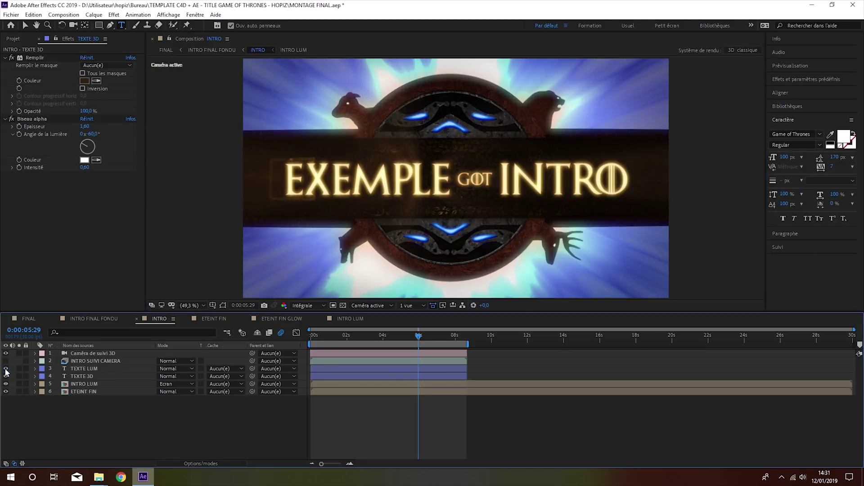
pyautogui.click(396, 336)
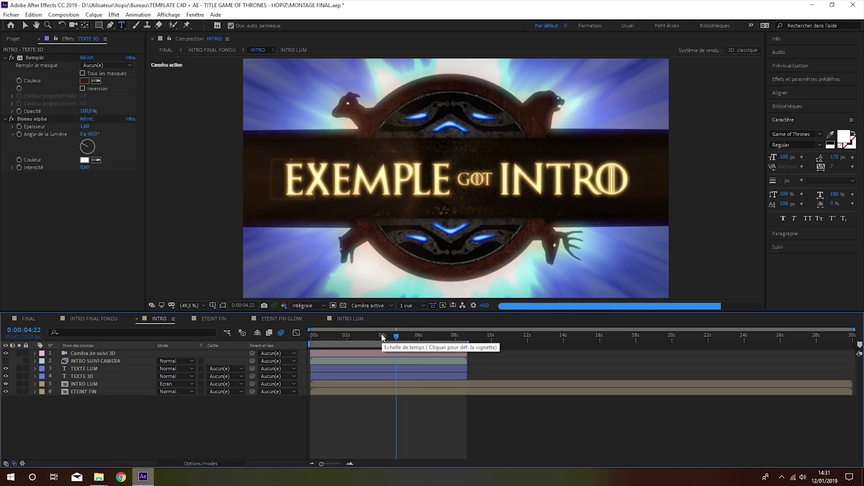
# Shift both INTRO LUM glow layers slightly later and check timing between 0:00:03:15 and 0:00:05:19
pyautogui.click(380, 335)
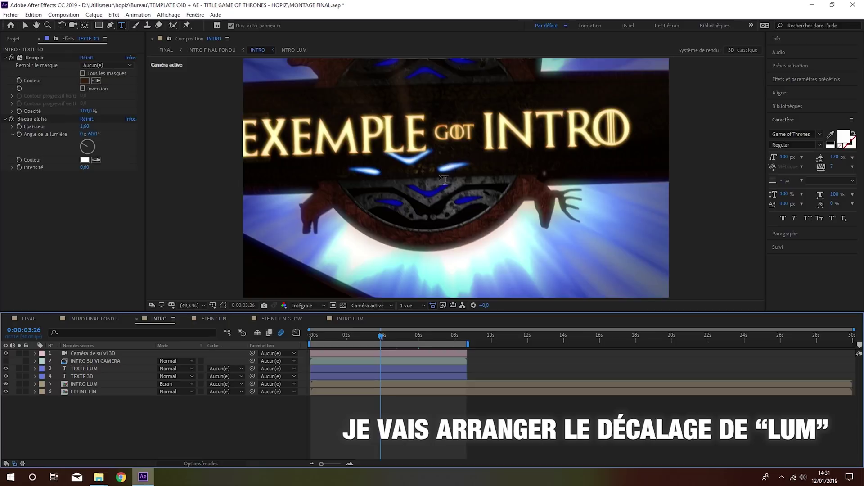
pyautogui.click(350, 318)
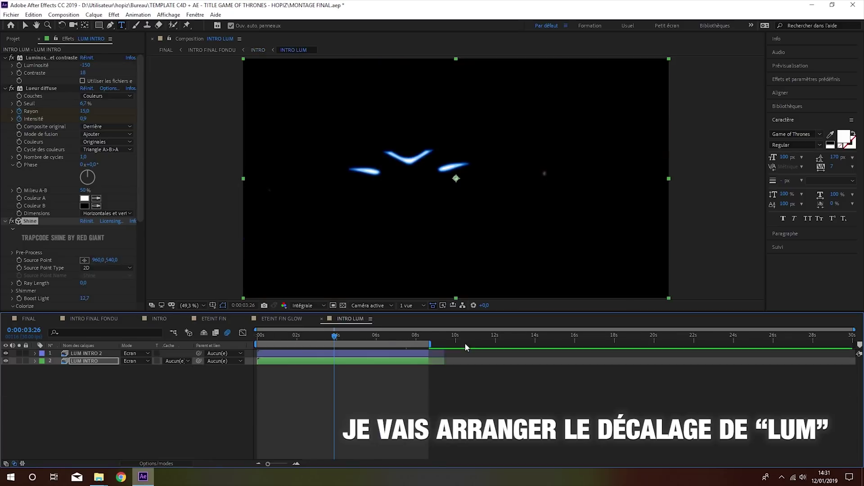
pyautogui.click(412, 353)
pyautogui.keyDown('ctrl'); pyautogui.click(388, 361); pyautogui.keyUp('ctrl')
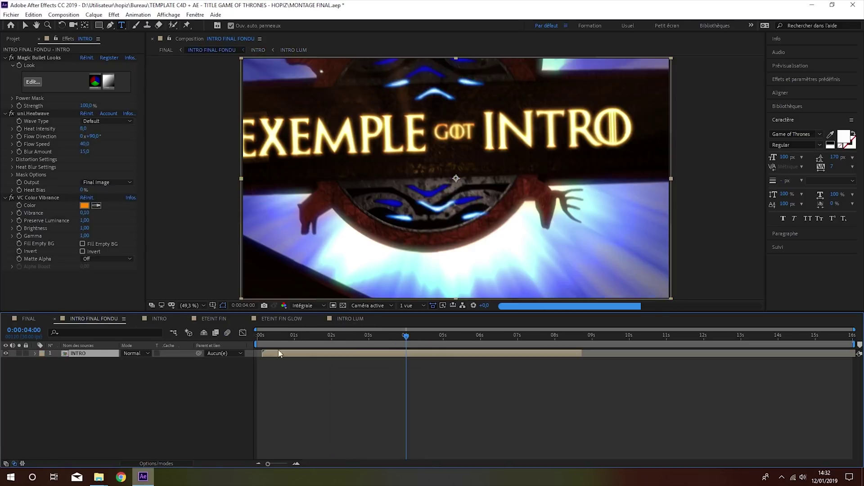
pyautogui.moveTo(386, 355); pyautogui.dragTo(395, 356)
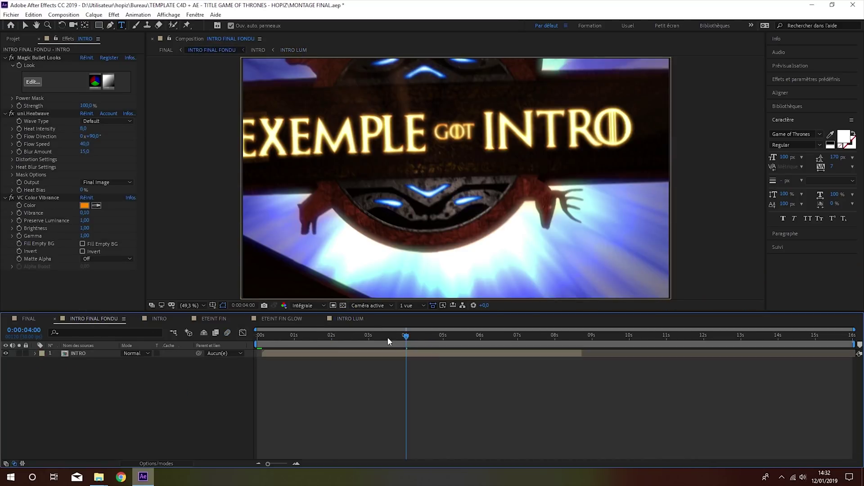
pyautogui.click(388, 336)
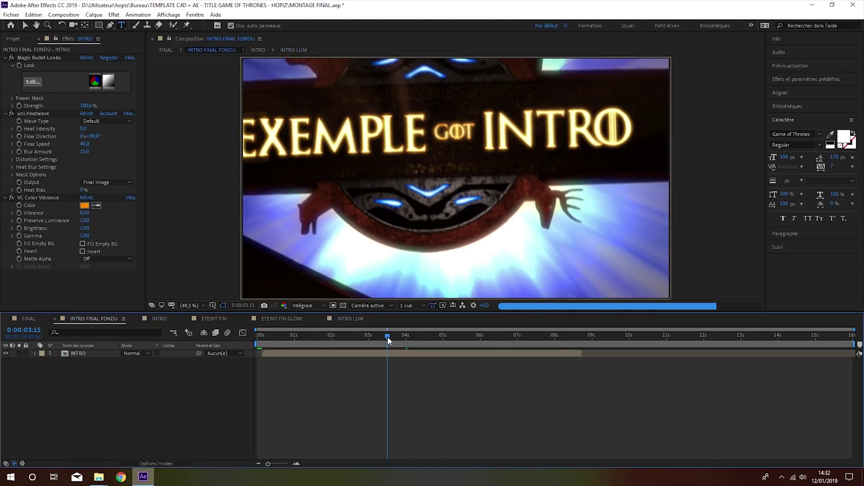
pyautogui.click(468, 336)
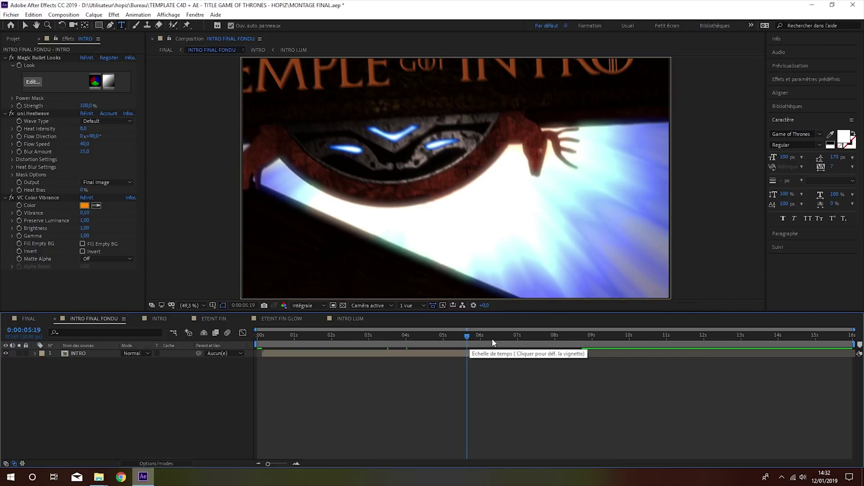
# Change the TEXTE LUM text fill in the INTRO comp from red to blue
pyautogui.click(176, 319)
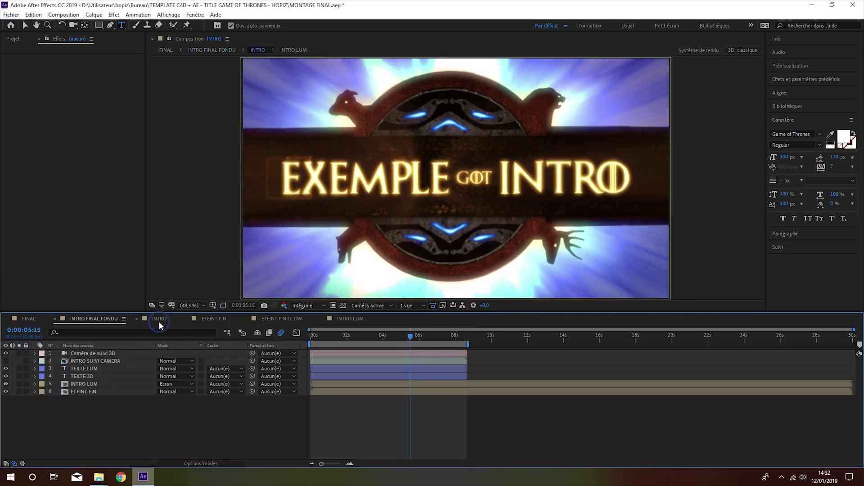
pyautogui.click(83, 369)
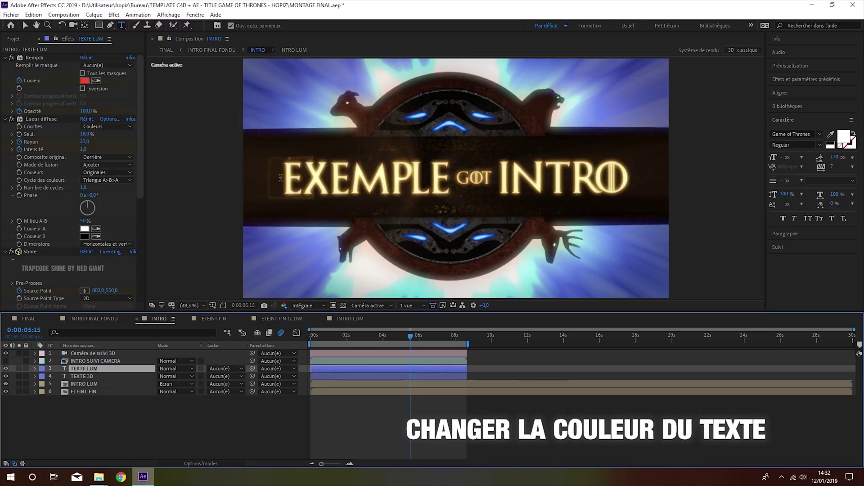
pyautogui.click(84, 81)
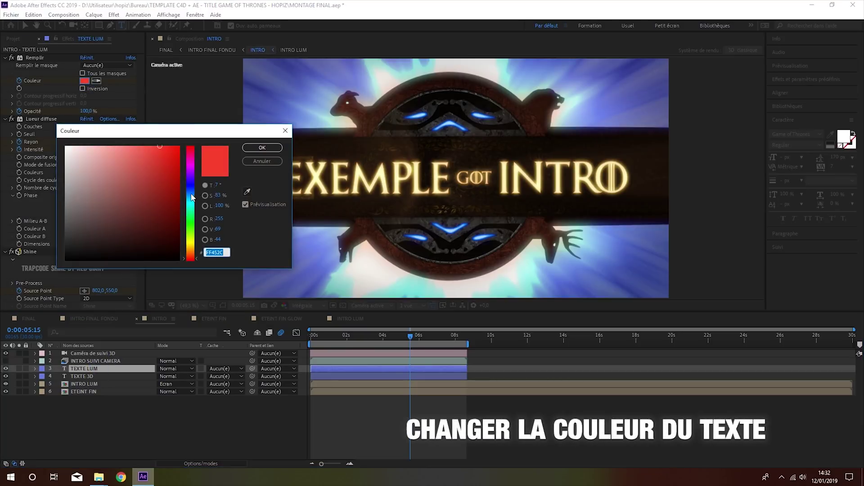
pyautogui.moveTo(192, 197); pyautogui.dragTo(193, 191)
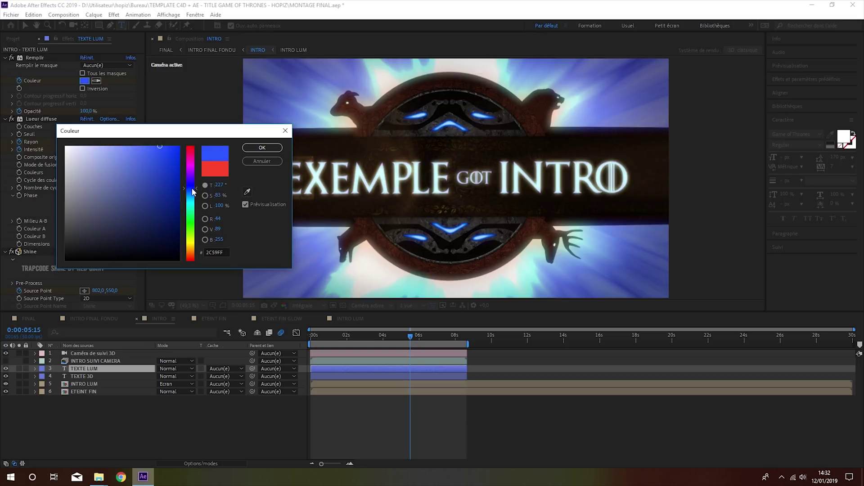
pyautogui.click(262, 148)
# Set Shine 2's colorize midtones to deep blue 0012FF and shadows to cyan
pyautogui.scroll(-5, 72, 203)
pyautogui.scroll(-3, 68, 260)
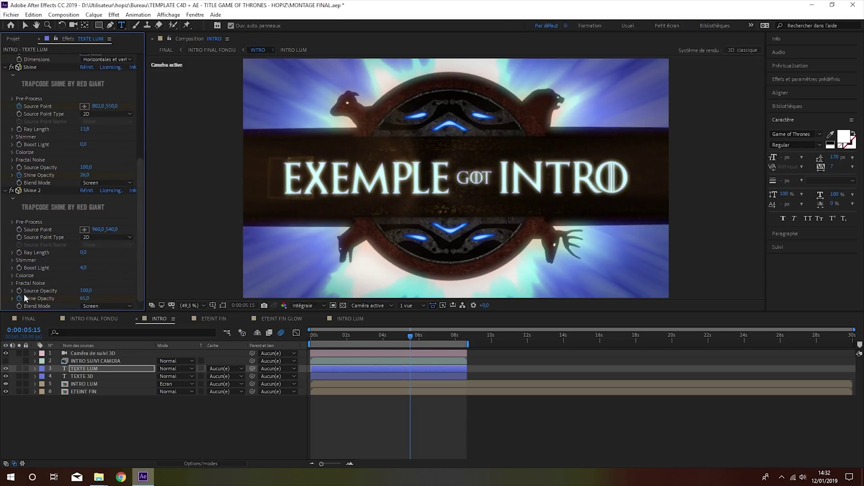
pyautogui.click(12, 276)
pyautogui.click(84, 283)
pyautogui.press('Return')
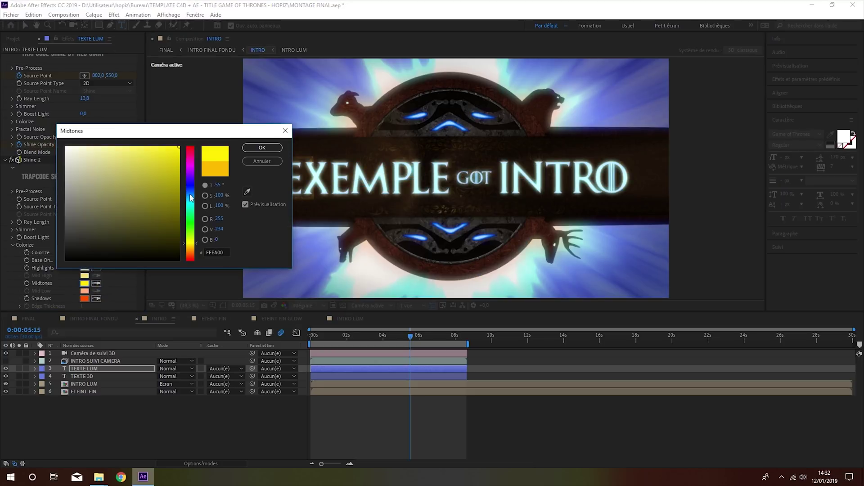
pyautogui.click(193, 198)
pyautogui.click(262, 148)
pyautogui.click(84, 299)
pyautogui.click(191, 199)
pyautogui.moveTo(191, 201); pyautogui.dragTo(191, 212)
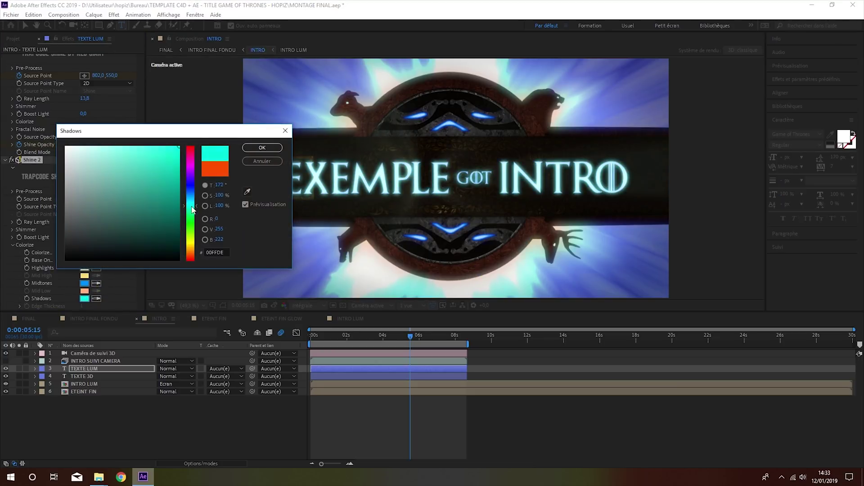
pyautogui.click(262, 148)
pyautogui.click(84, 283)
pyautogui.click(191, 189)
pyautogui.click(262, 147)
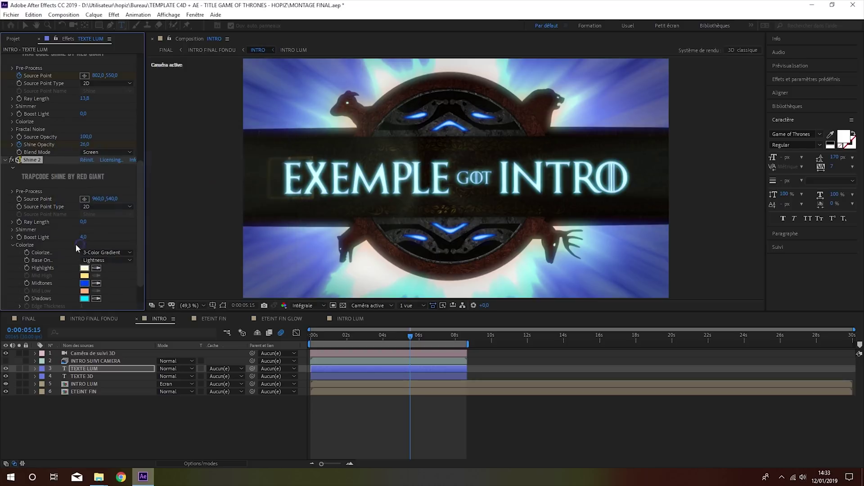
# Colorize the first Shine's highlights cyan and lighten the blue text fill slightly
pyautogui.click(12, 122)
pyautogui.click(84, 144)
pyautogui.click(189, 201)
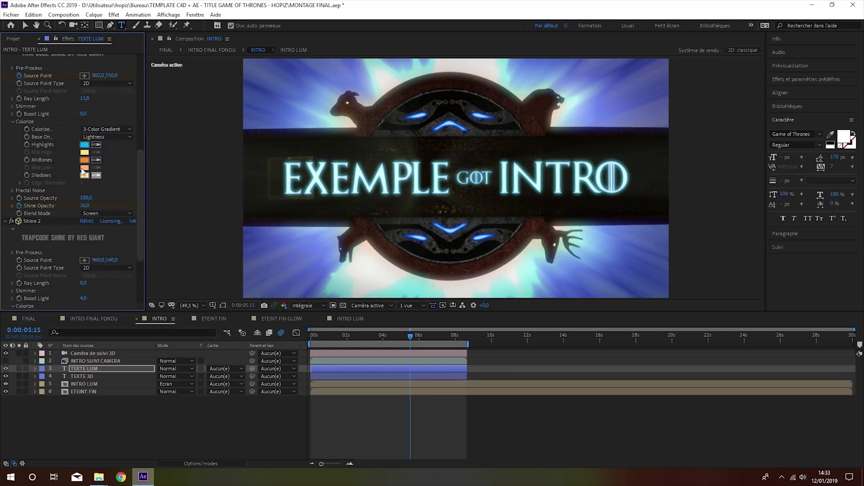
pyautogui.moveTo(129, 148); pyautogui.dragTo(155, 147)
pyautogui.click(262, 148)
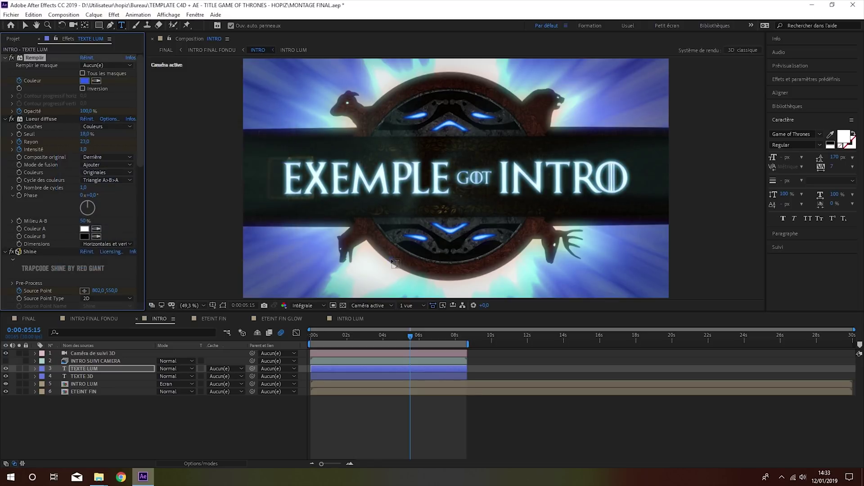
# Return to the intro's start and switch to the FINAL composition
pyautogui.moveTo(392, 337); pyautogui.dragTo(260, 336)
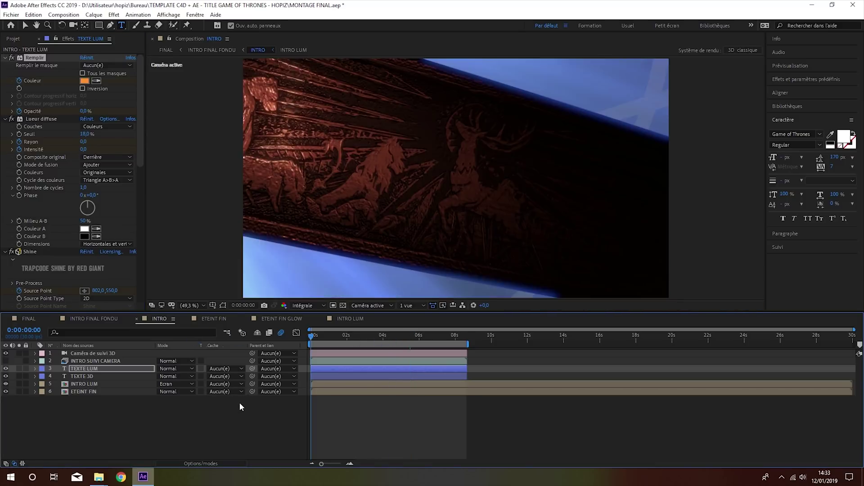
pyautogui.click(24, 320)
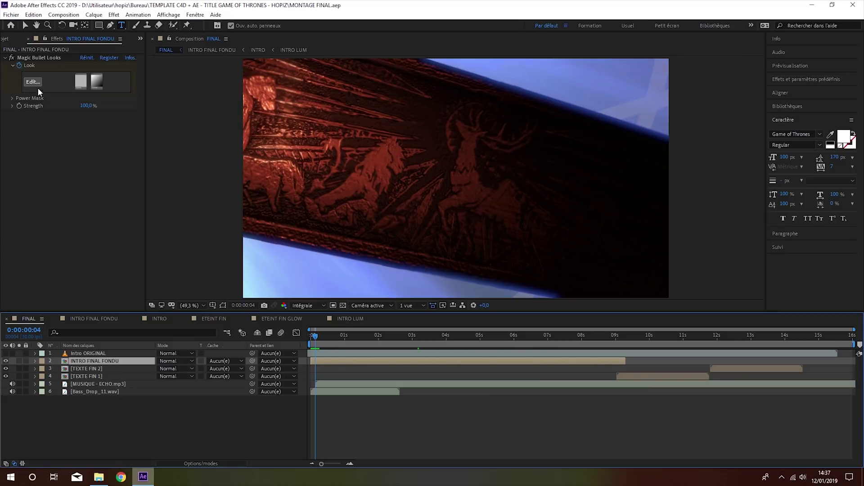
pyautogui.click(12, 61)
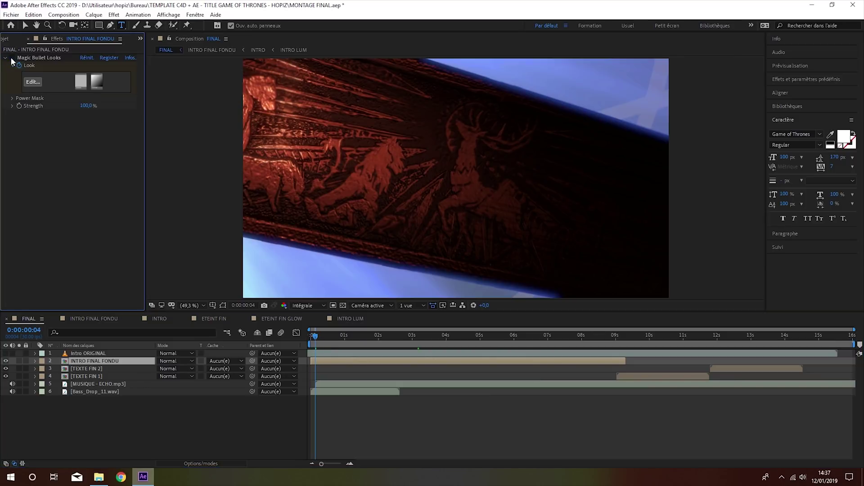
# Show TEXTE FIN 2, then tint the INTRO layer's VC Color Vibrance light blue instead of orange
pyautogui.click(5, 368)
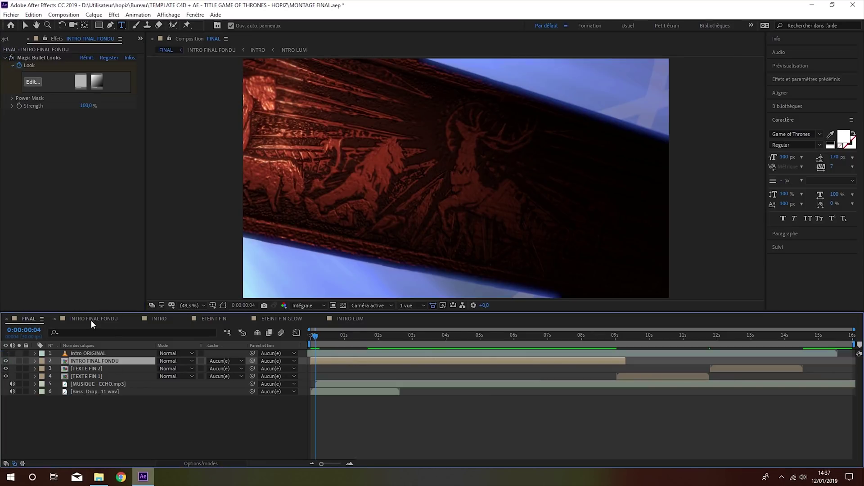
pyautogui.doubleClick(94, 360)
pyautogui.click(68, 353)
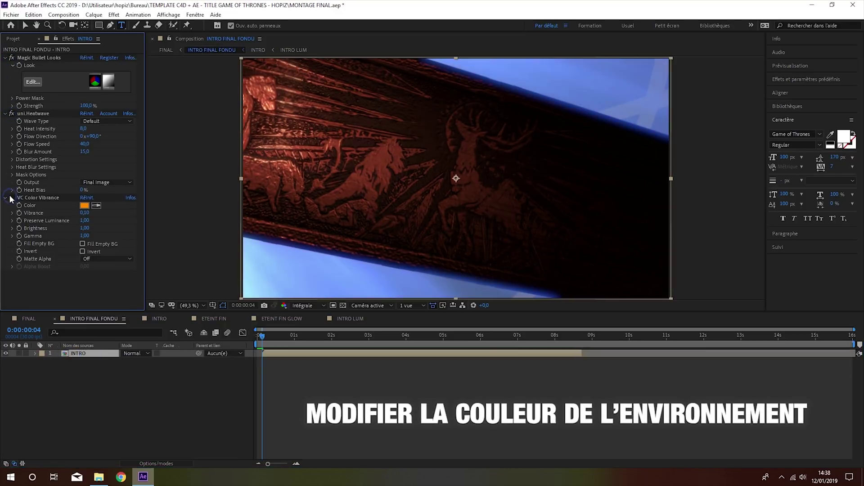
pyautogui.click(84, 205)
pyautogui.moveTo(190, 252)
pyautogui.mouseDown()
pyautogui.moveTo(195, 192)
pyautogui.moveTo(195, 200)
pyautogui.mouseUp()
pyautogui.click(265, 148)
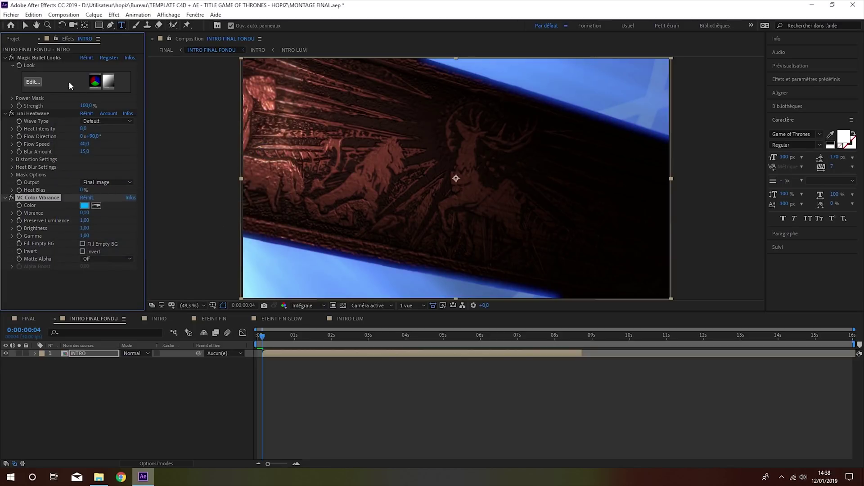
pyautogui.click(34, 82)
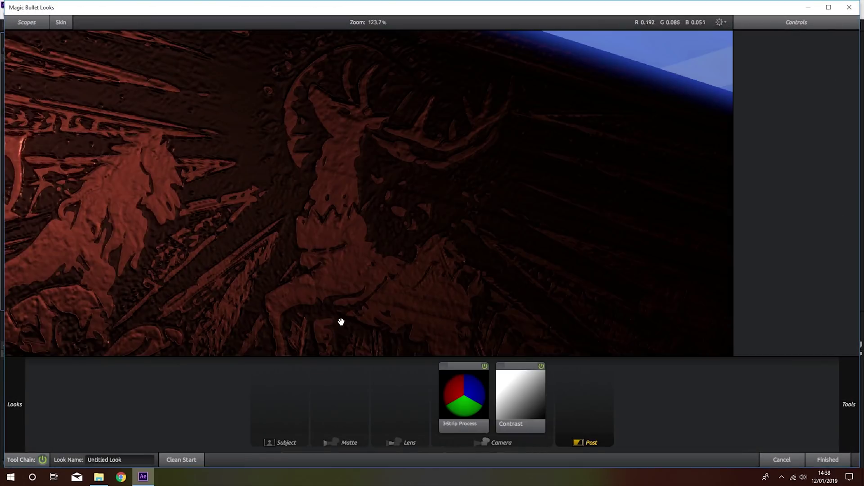
# Inspect the 3-Strip Process and Contrast settings and browse the Subject and Matte tools
pyautogui.click(454, 389)
pyautogui.scroll(-3, 521, 225)
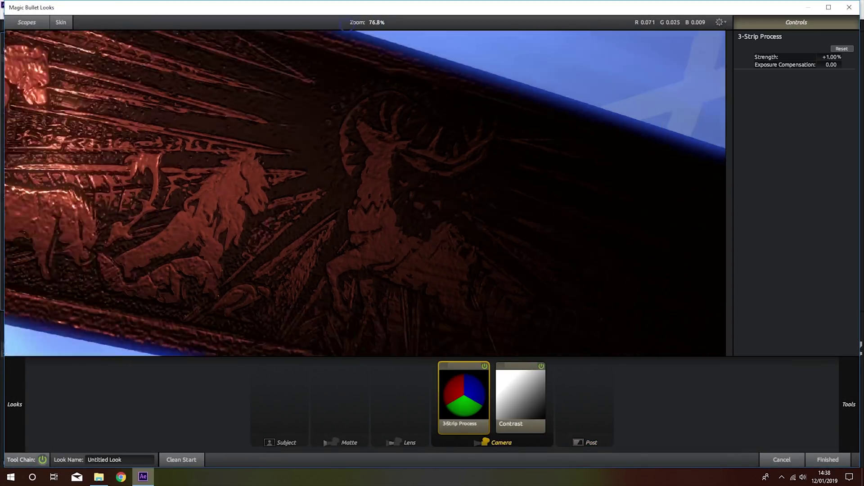
pyautogui.scroll(-3, 521, 226)
pyautogui.scroll(1, 520, 226)
pyautogui.click(521, 396)
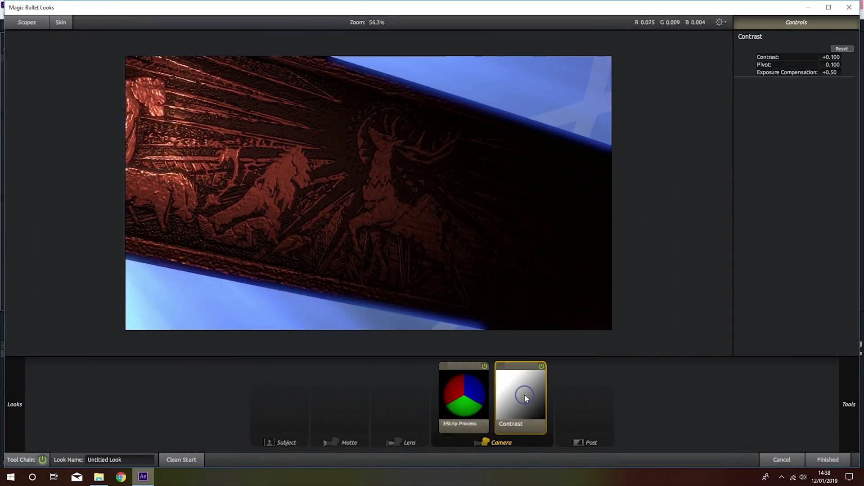
pyautogui.click(464, 396)
pyautogui.click(849, 404)
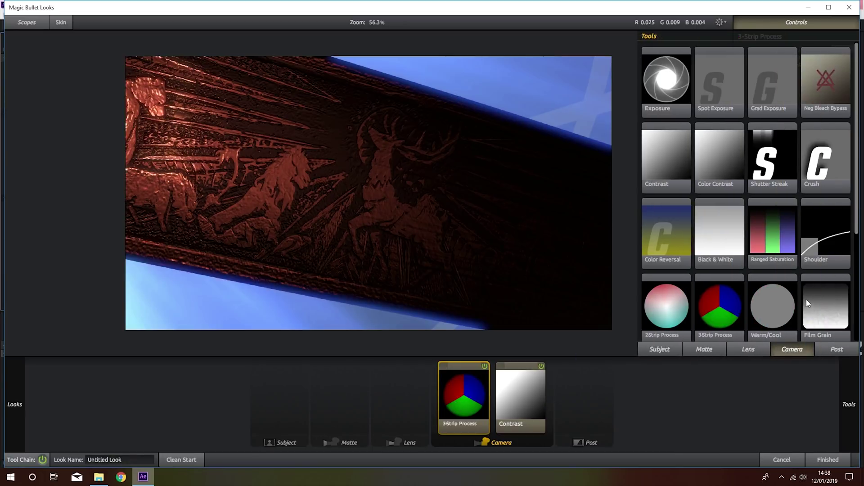
pyautogui.click(673, 350)
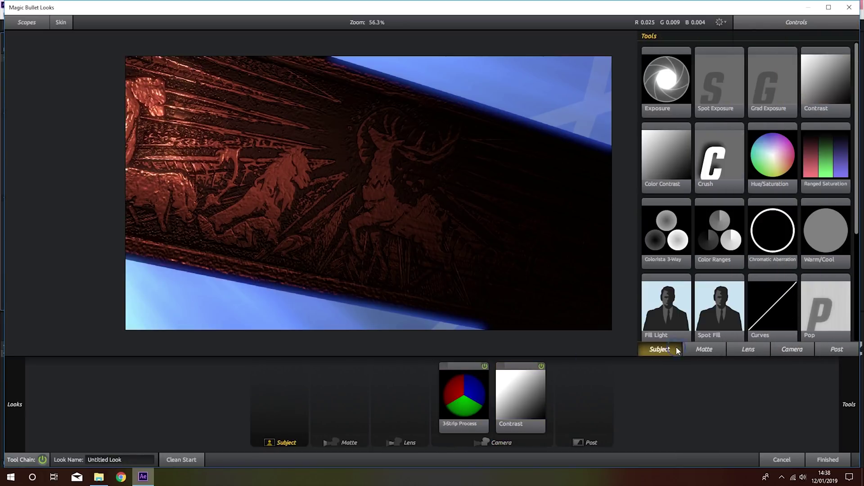
pyautogui.click(705, 349)
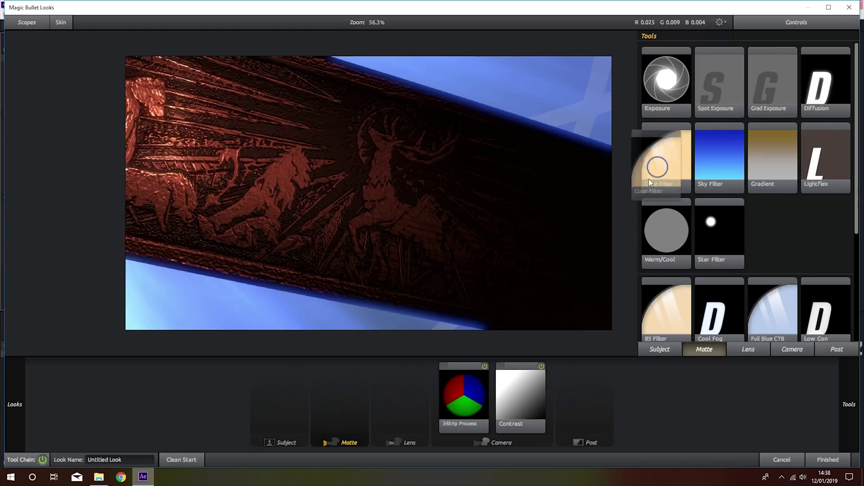
# Add a light-blue Color Filter (R 0.588, G 0.868, B 0.999) and compare it on and off
pyautogui.moveTo(649, 179); pyautogui.dragTo(345, 405)
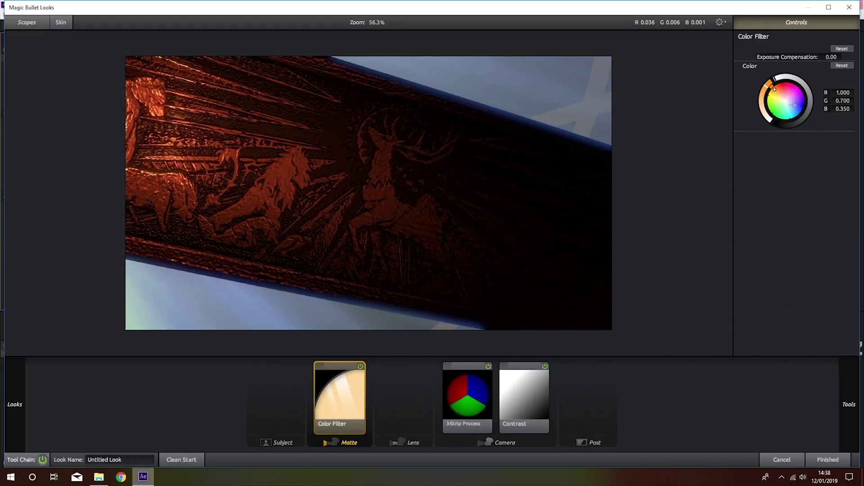
pyautogui.moveTo(792, 105); pyautogui.dragTo(794, 111)
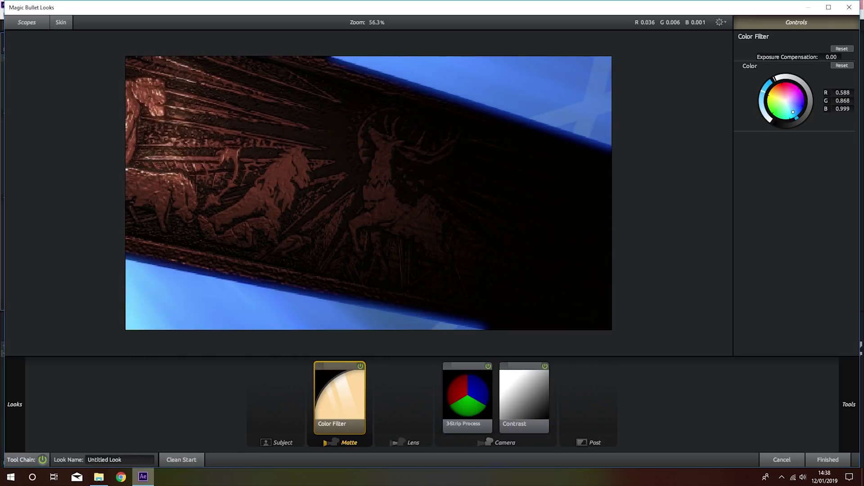
pyautogui.click(359, 366)
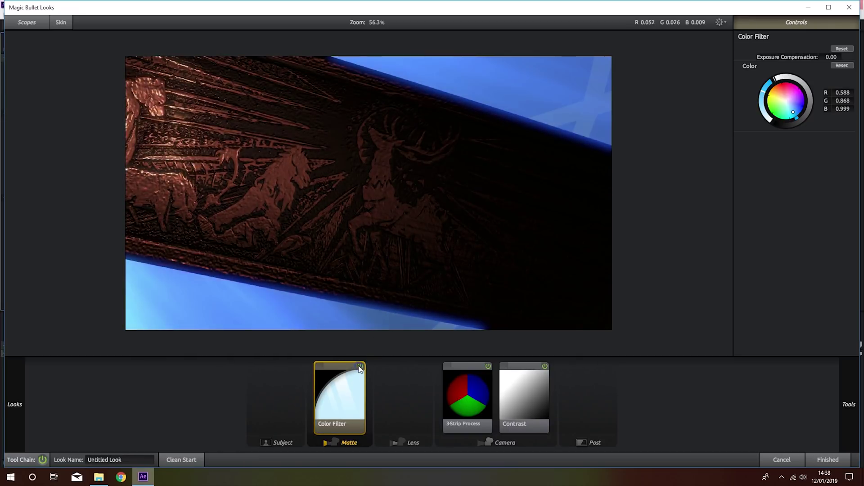
pyautogui.click(359, 367)
# Apply the look, preview FINAL at 0:00:08:01, and reopen Magic Bullet Looks for INTRO FINAL FONDU
pyautogui.click(835, 459)
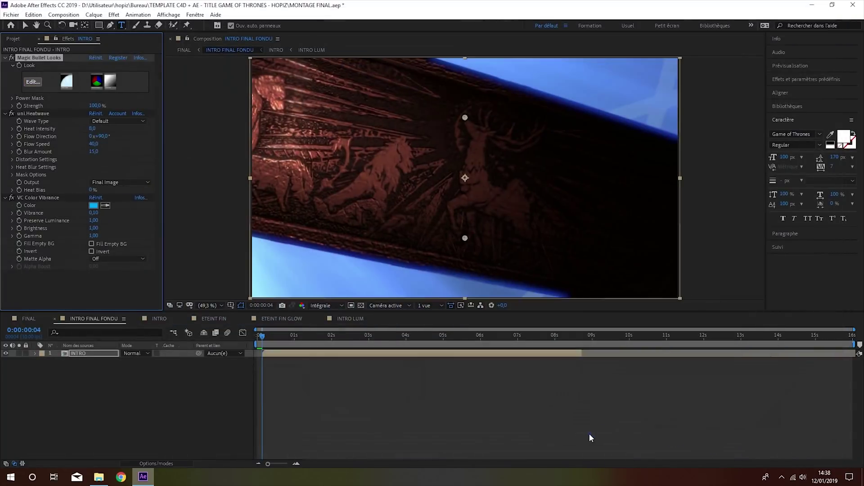
pyautogui.click(29, 319)
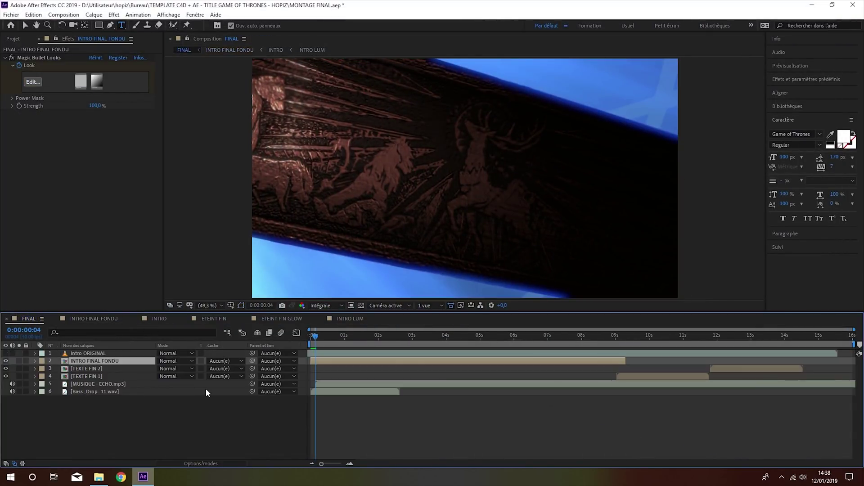
pyautogui.click(11, 61)
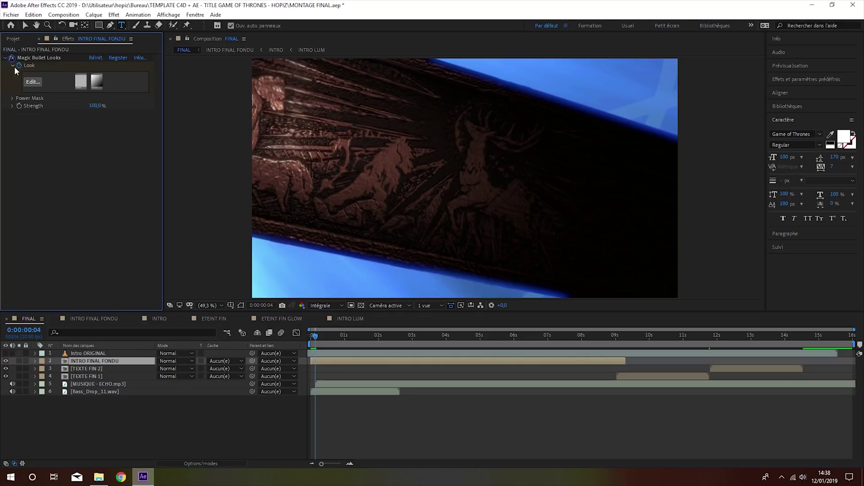
pyautogui.press('Home')
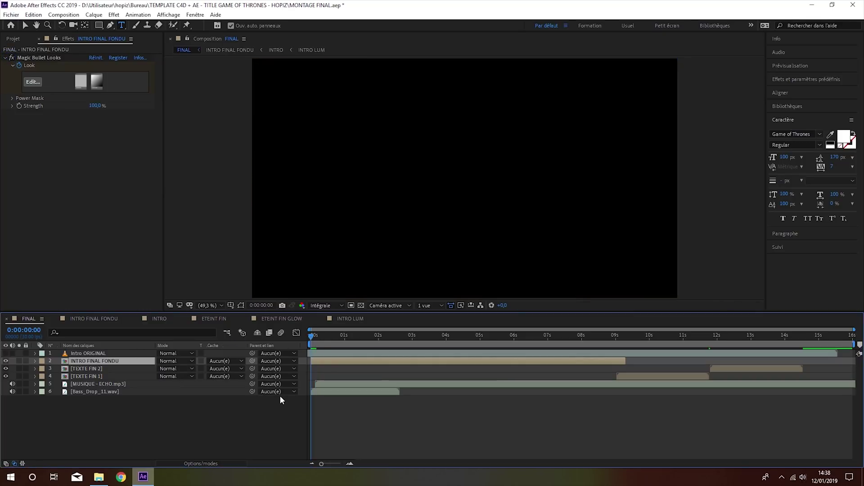
pyautogui.click(584, 342)
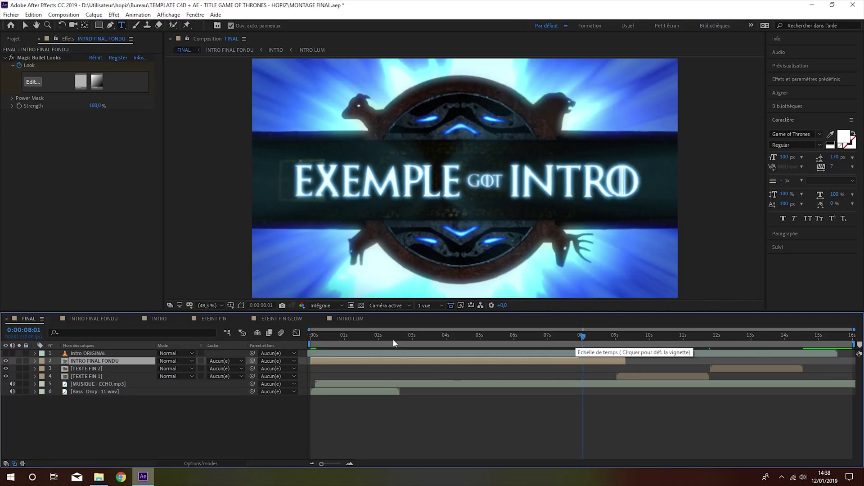
pyautogui.click(96, 319)
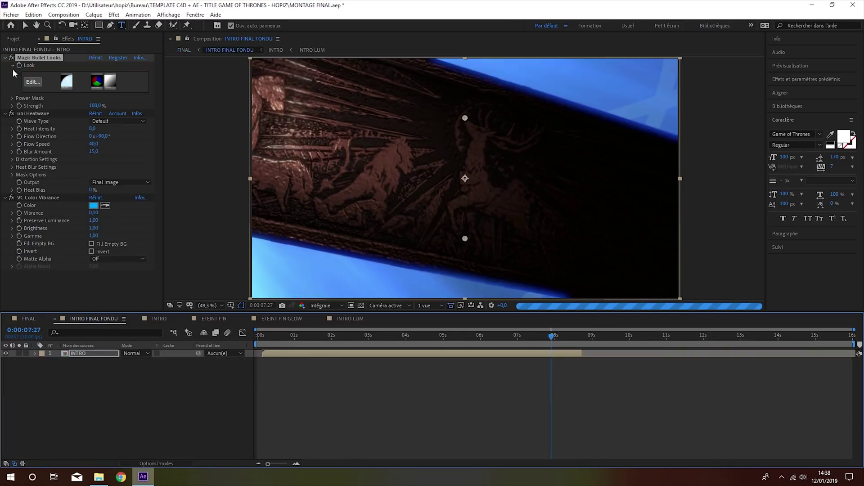
pyautogui.click(32, 83)
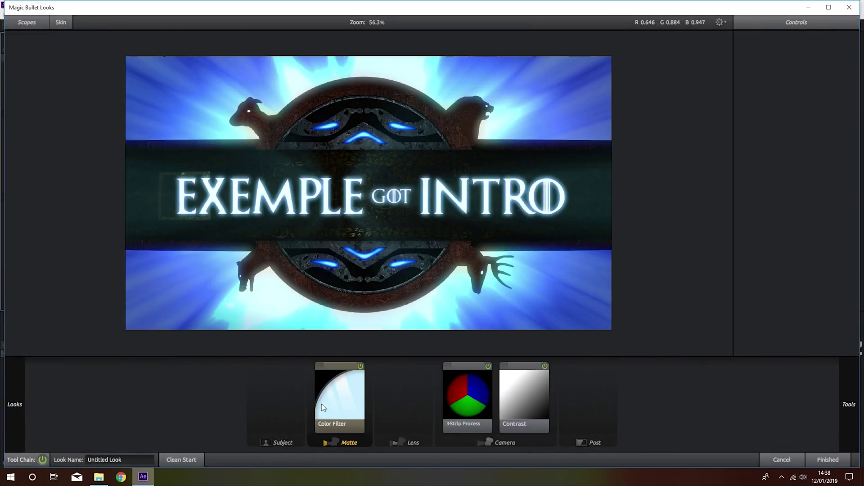
# Lighten the Color Filter blue to R 0.730, G 0.921, B 0.999 and apply the look
pyautogui.click(324, 407)
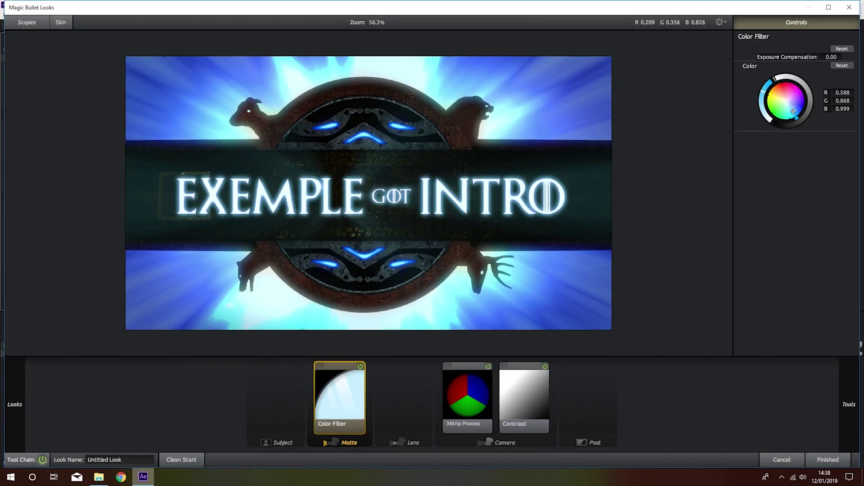
pyautogui.moveTo(793, 110); pyautogui.dragTo(787, 102)
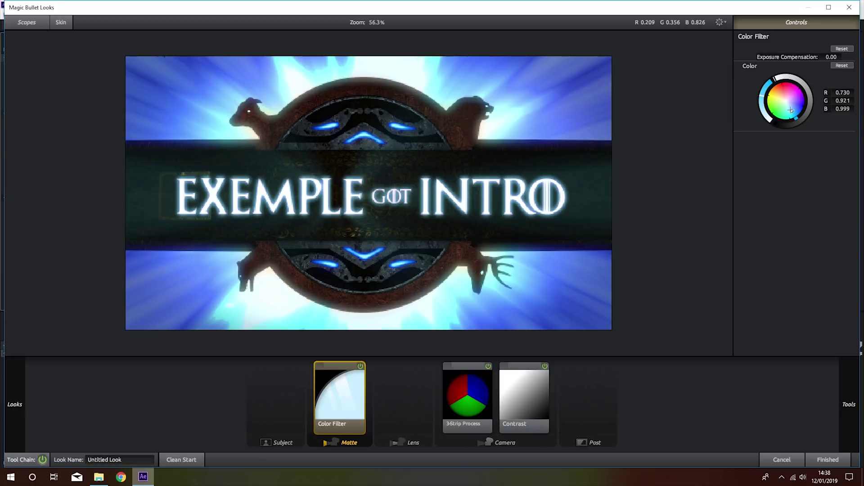
pyautogui.click(362, 365)
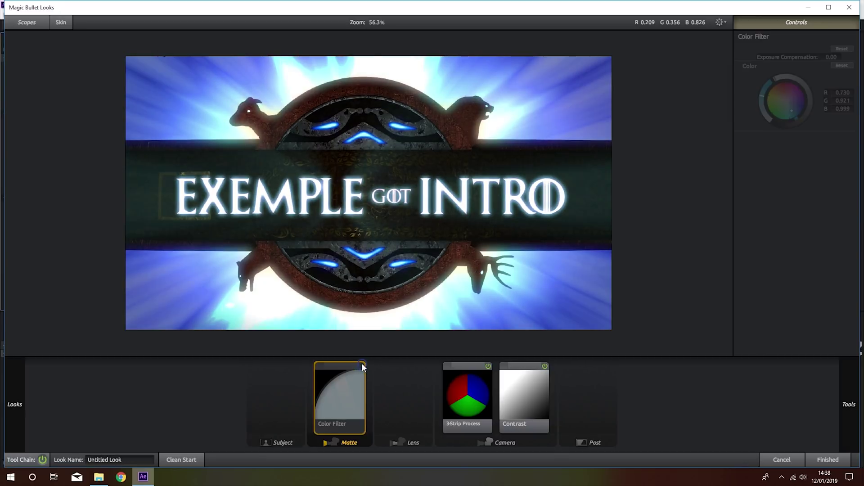
pyautogui.click(837, 461)
# Switch to the FINAL composition and save the project
pyautogui.click(29, 319)
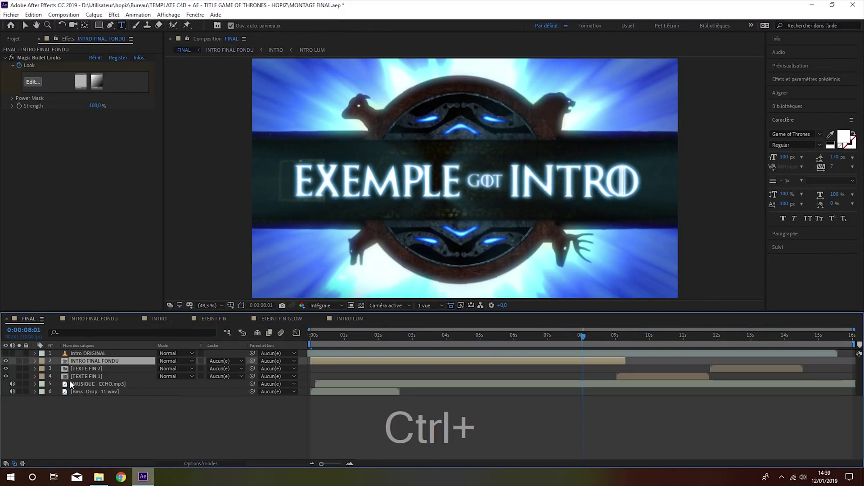
pyautogui.hotkey('ctrl', 's')
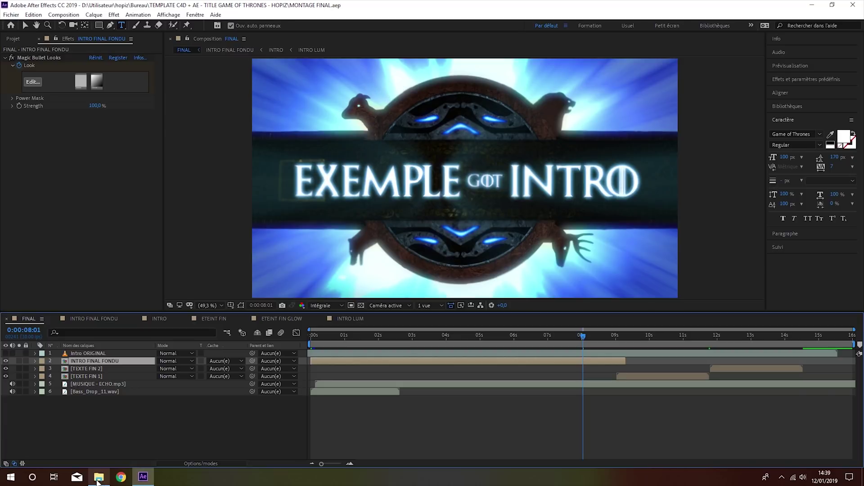
pyautogui.click(99, 477)
# Open the TITLE GOT - CUT FRONT scene and change the Environnement fog colour from yellow to cyan
pyautogui.doubleClick(103, 185)
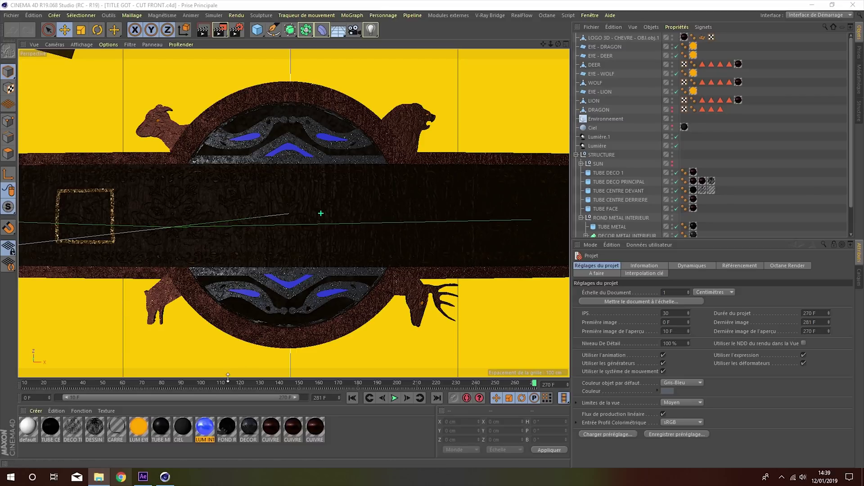
pyautogui.click(600, 137)
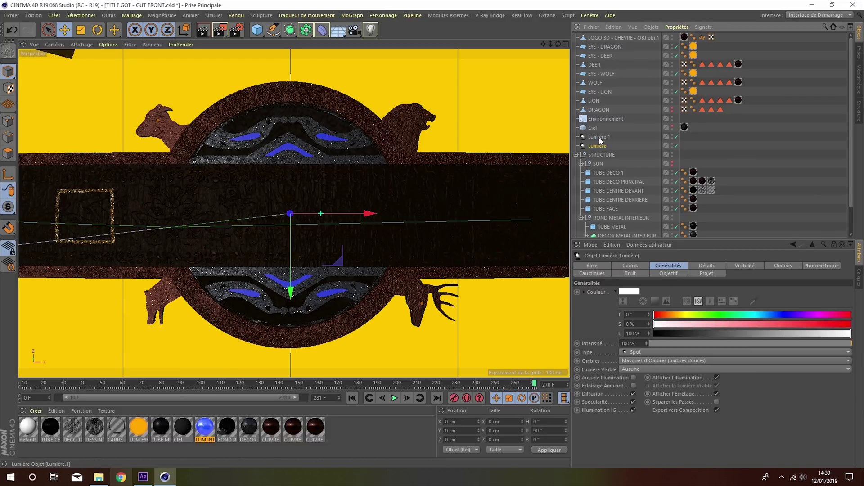
pyautogui.click(608, 119)
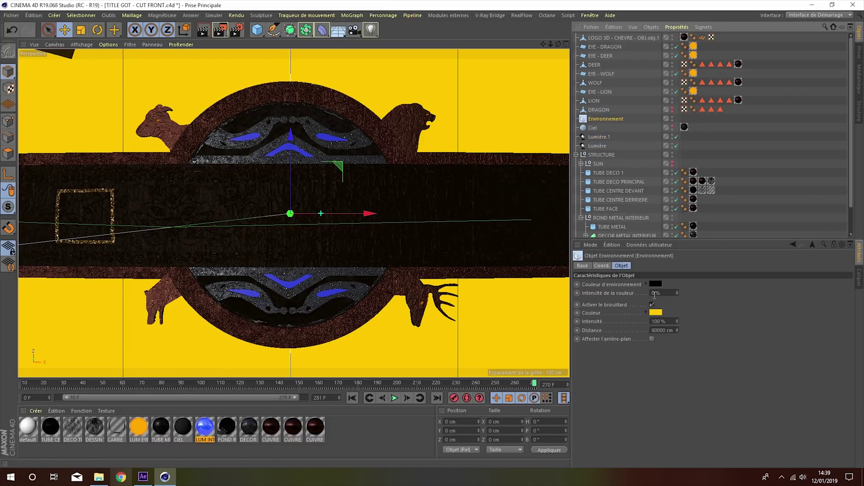
pyautogui.click(663, 313)
pyautogui.moveTo(667, 311); pyautogui.dragTo(677, 314)
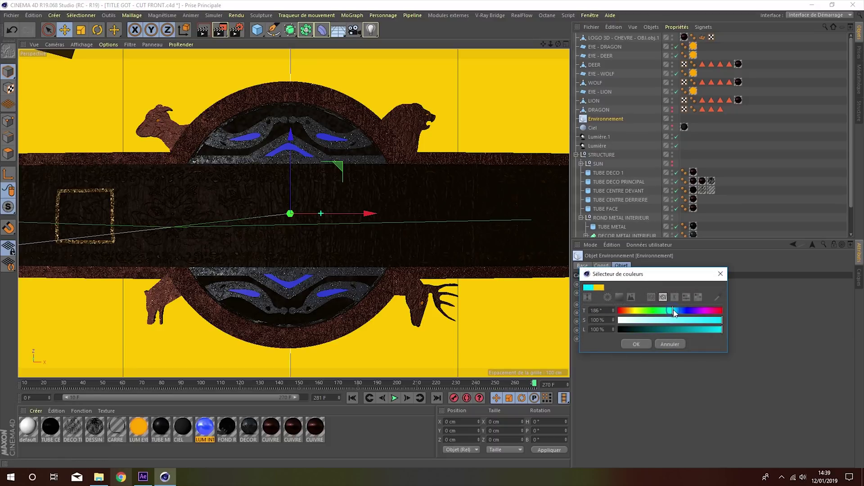
pyautogui.click(635, 344)
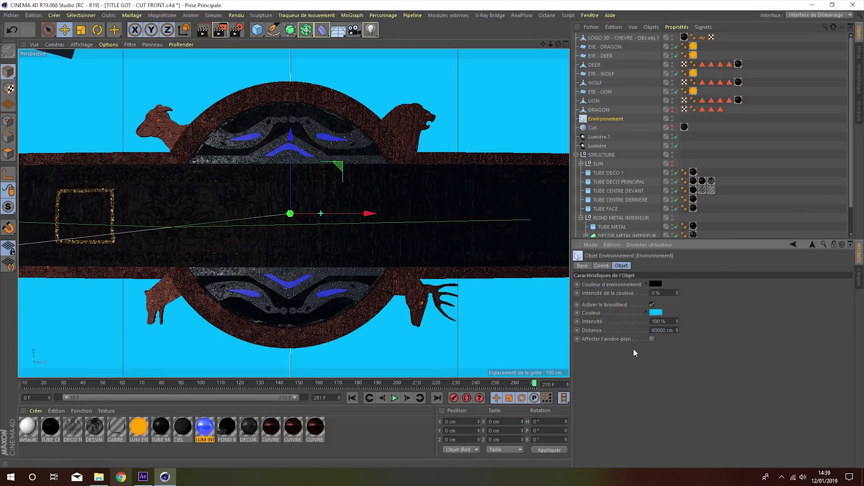
# Test-render the upper-left region, then quit Cinema 4D without saving
pyautogui.click(219, 30)
pyautogui.click(252, 58)
pyautogui.moveTo(90, 89); pyautogui.dragTo(213, 213)
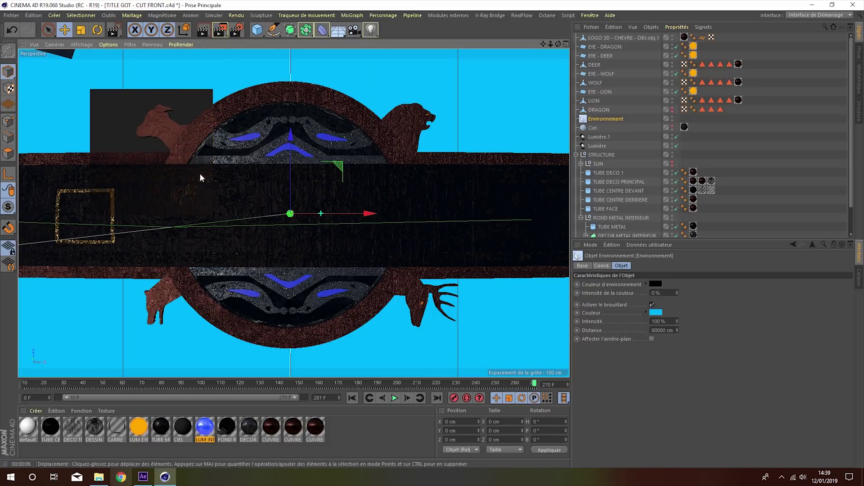
pyautogui.click(853, 5)
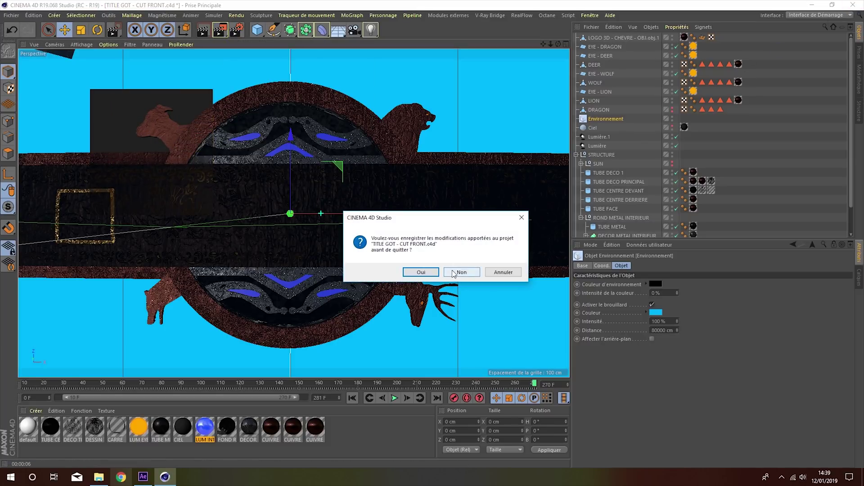
pyautogui.click(461, 272)
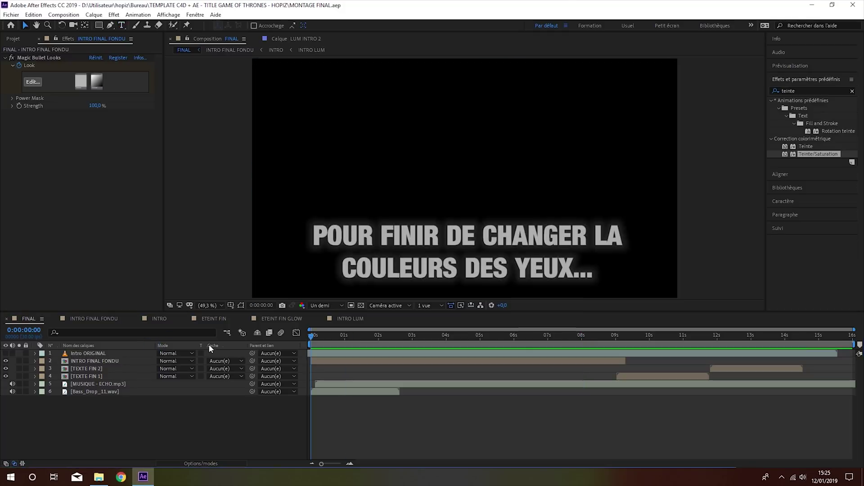
# In INTRO LUM, move LUM INTRO 2's opacity fade keyframes so the fade ends at 0:00:08:19
pyautogui.click(341, 318)
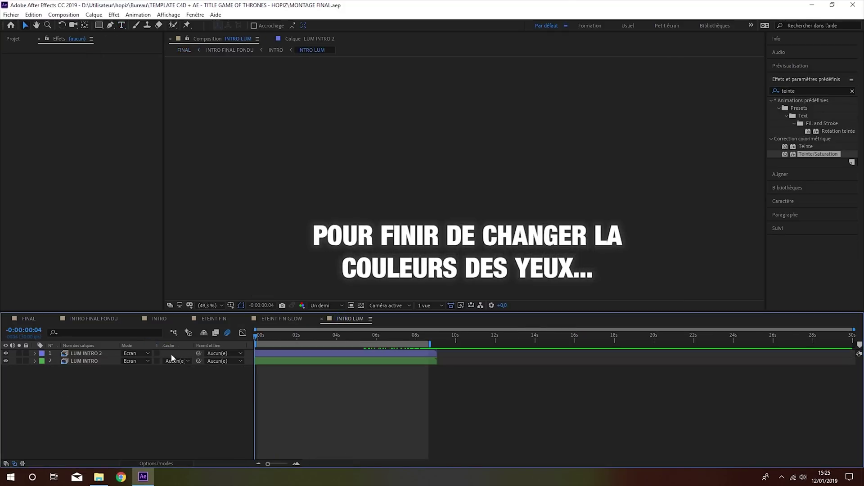
pyautogui.click(36, 353)
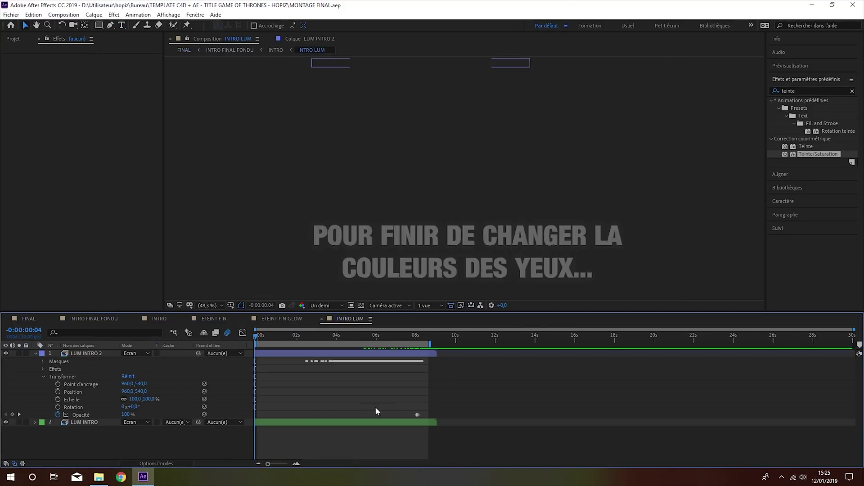
pyautogui.click(419, 339)
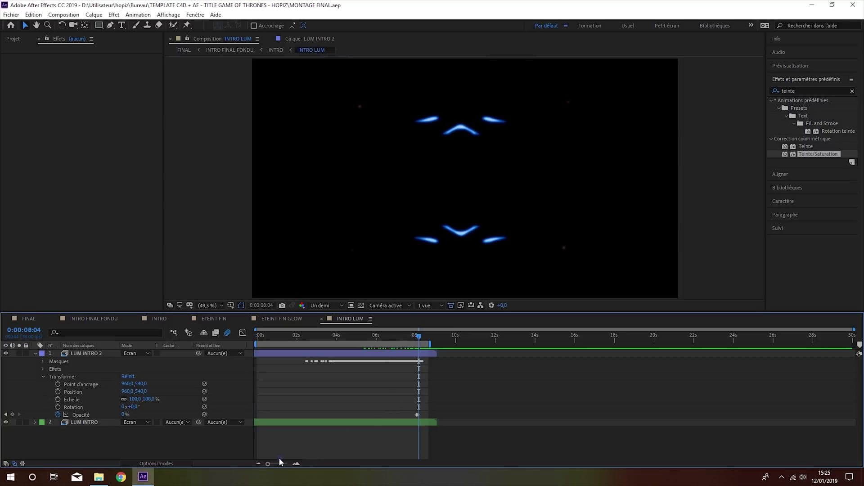
pyautogui.click(296, 464)
pyautogui.moveTo(372, 409); pyautogui.dragTo(499, 416)
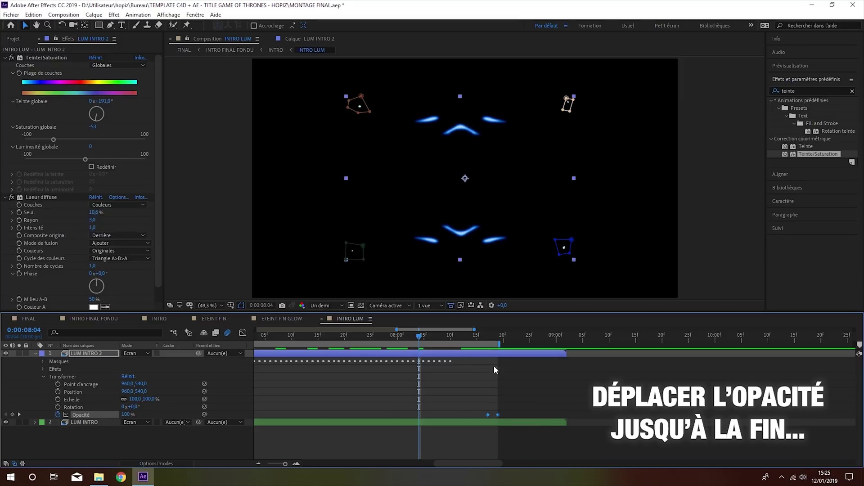
pyautogui.moveTo(469, 337); pyautogui.dragTo(498, 337)
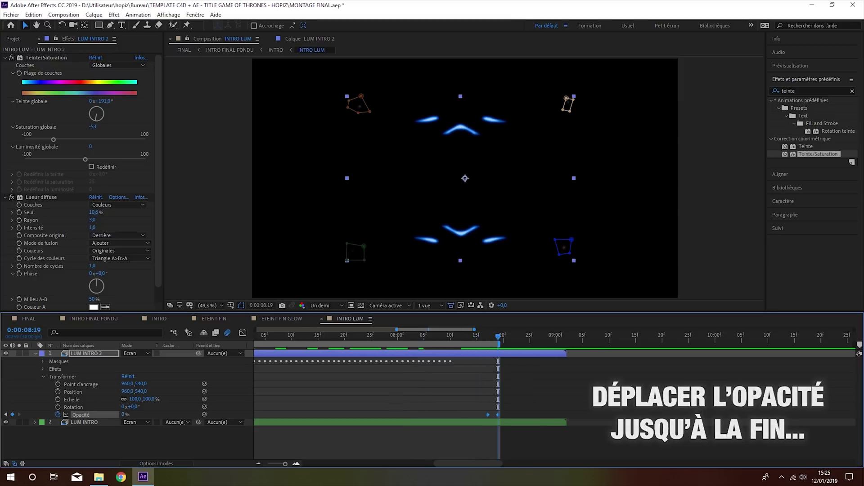
pyautogui.click(258, 464)
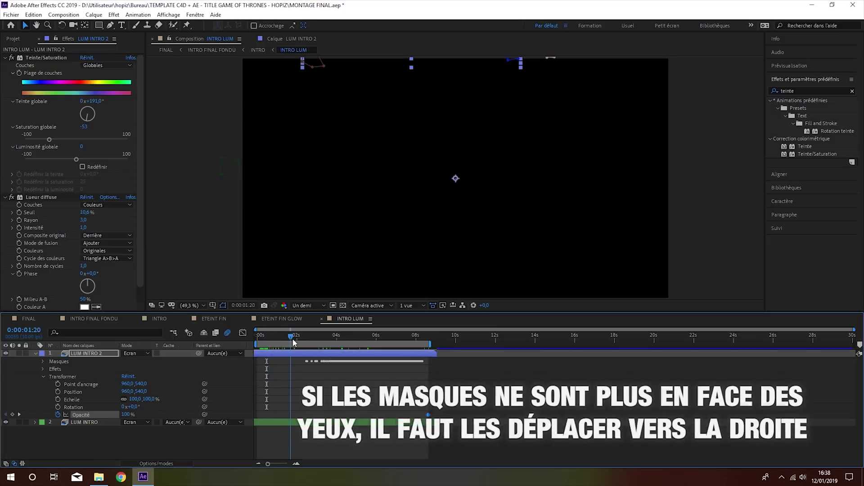
pyautogui.moveTo(274, 336); pyautogui.dragTo(314, 343)
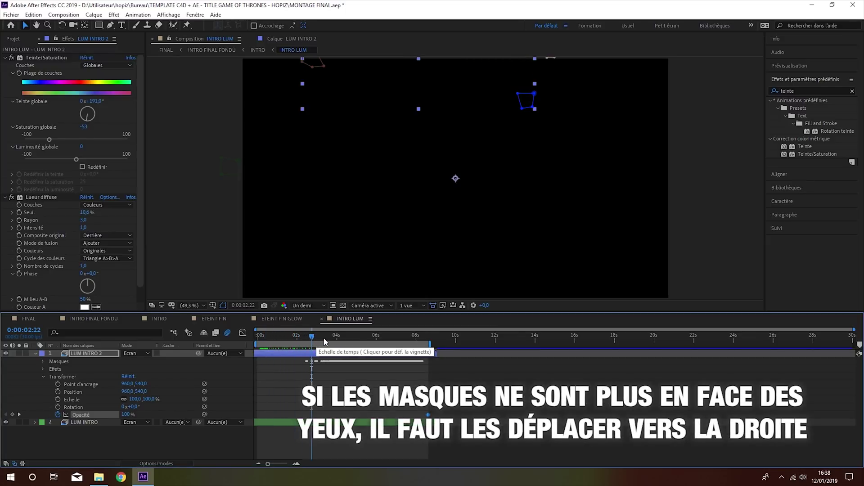
# Expand LUM INTRO 2's masks and retime Masque 2's path keyframes
pyautogui.click(333, 337)
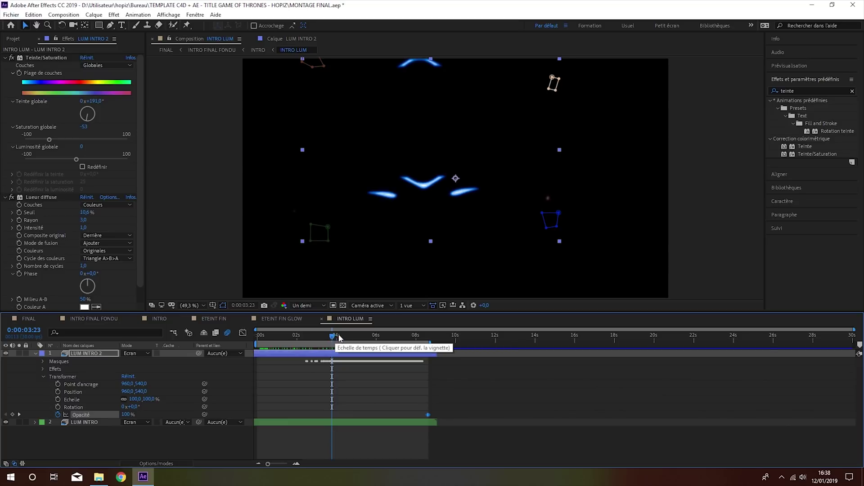
pyautogui.moveTo(333, 338)
pyautogui.mouseDown()
pyautogui.moveTo(348, 338)
pyautogui.moveTo(335, 338)
pyautogui.mouseUp()
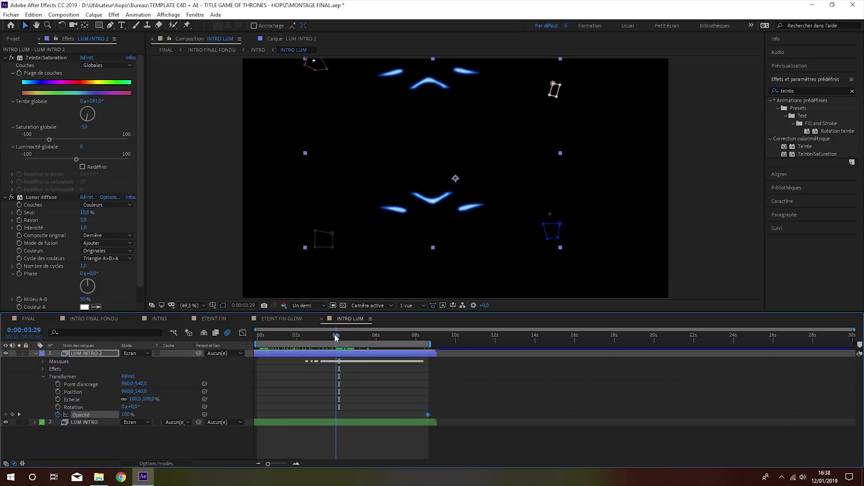
pyautogui.click(44, 362)
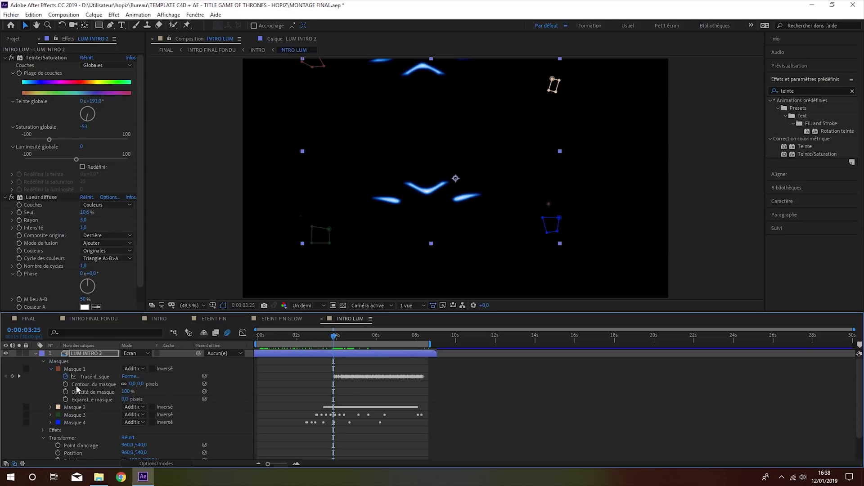
pyautogui.click(78, 408)
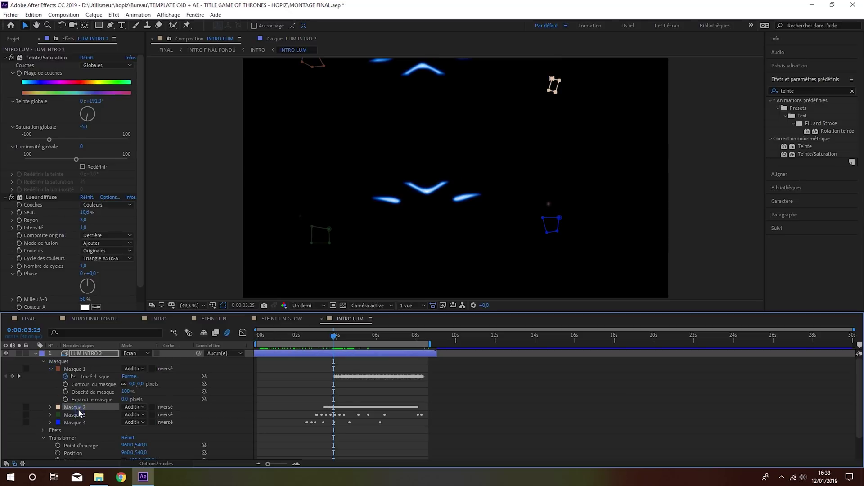
pyautogui.click(50, 406)
pyautogui.moveTo(436, 417)
pyautogui.mouseDown()
pyautogui.moveTo(309, 414)
pyautogui.moveTo(357, 415)
pyautogui.mouseUp()
pyautogui.moveTo(334, 341); pyautogui.dragTo(344, 341)
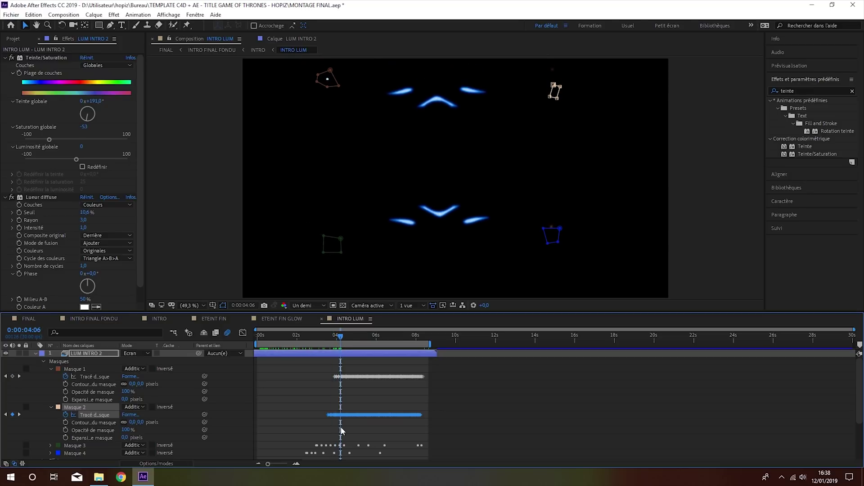
pyautogui.moveTo(355, 415); pyautogui.dragTo(365, 417)
pyautogui.click(336, 342)
pyautogui.moveTo(337, 344); pyautogui.dragTo(370, 341)
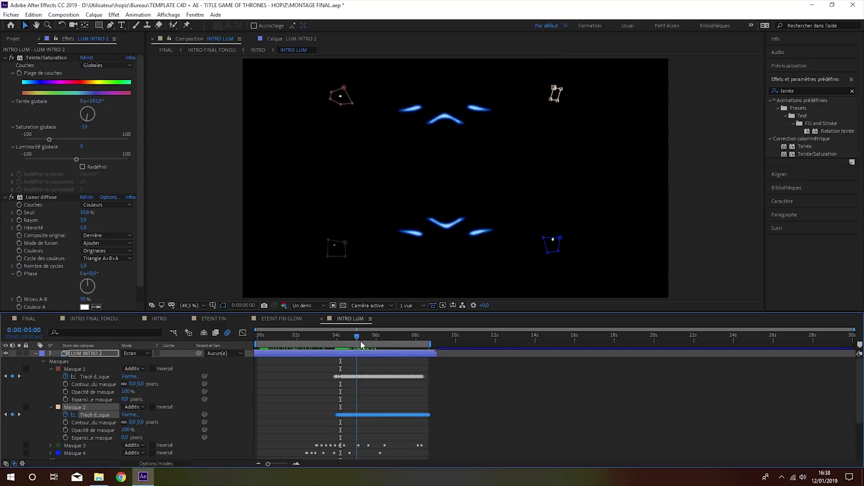
# Shift the Masque 3 and Masque 4 path keyframes later
pyautogui.click(50, 446)
pyautogui.scroll(-1, 50, 446)
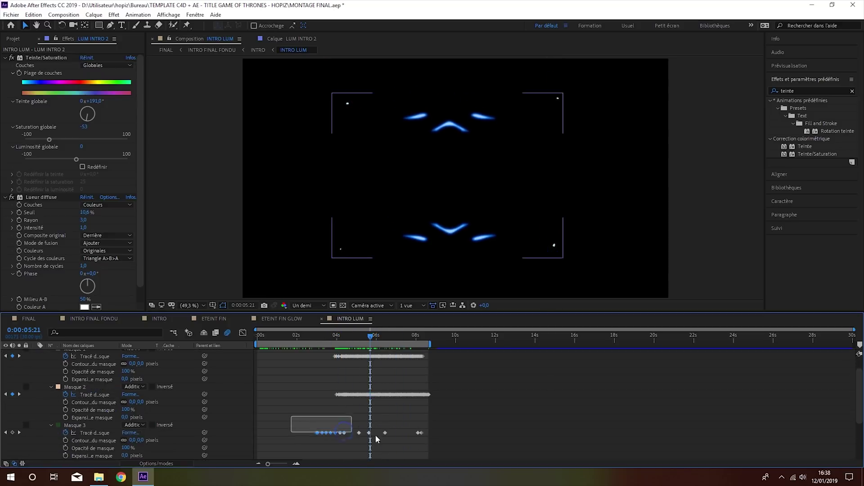
pyautogui.moveTo(291, 426); pyautogui.dragTo(351, 439)
pyautogui.moveTo(366, 339); pyautogui.dragTo(329, 338)
pyautogui.moveTo(341, 437); pyautogui.dragTo(350, 437)
pyautogui.scroll(-3, 350, 405)
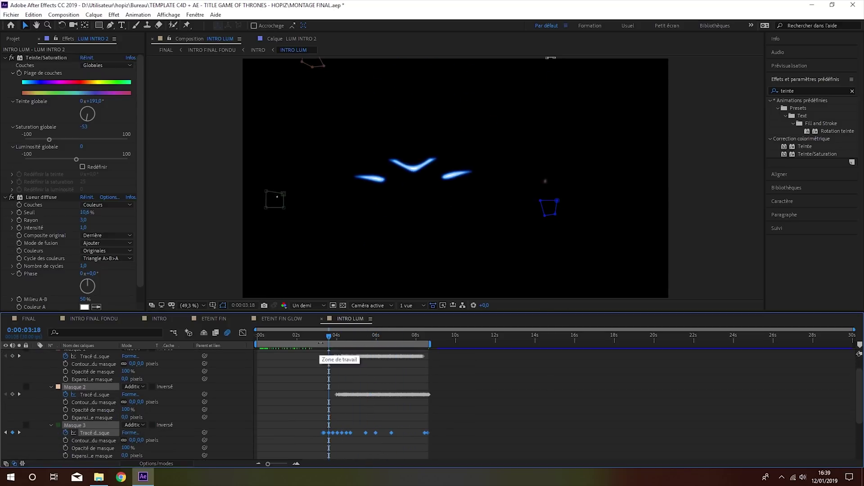
pyautogui.click(341, 338)
pyautogui.moveTo(396, 396)
pyautogui.mouseDown()
pyautogui.moveTo(291, 408)
pyautogui.moveTo(320, 402)
pyautogui.mouseUp()
pyautogui.moveTo(342, 339); pyautogui.dragTo(316, 339)
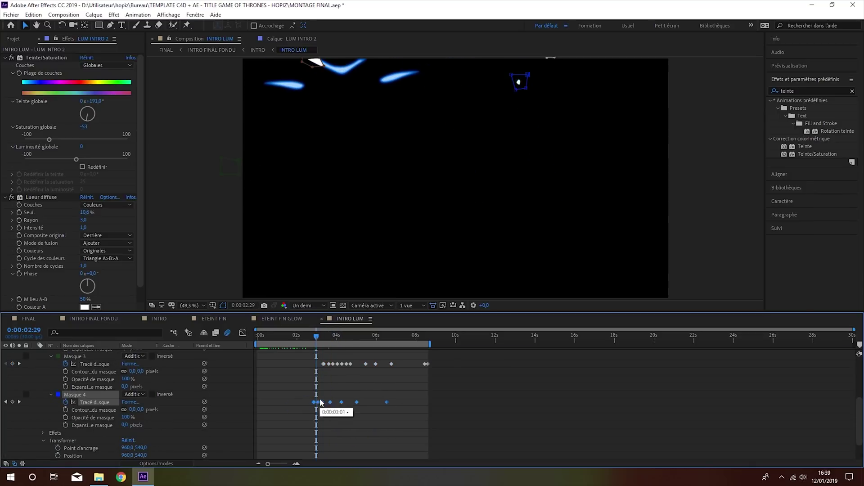
# Preview the retimed glows, collapse the masks, and scrub from the start to review
pyautogui.press('space')
pyautogui.click(312, 341)
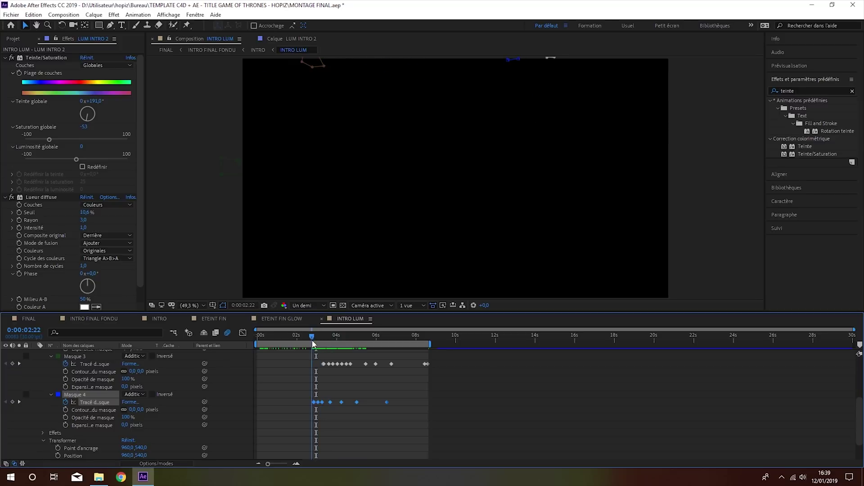
pyautogui.scroll(5, 47, 361)
pyautogui.click(43, 362)
pyautogui.press('Home')
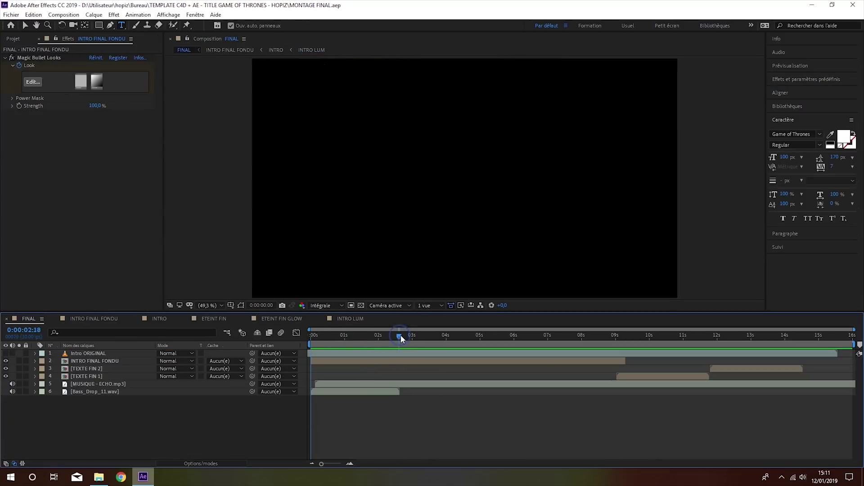
pyautogui.moveTo(400, 338); pyautogui.dragTo(433, 342)
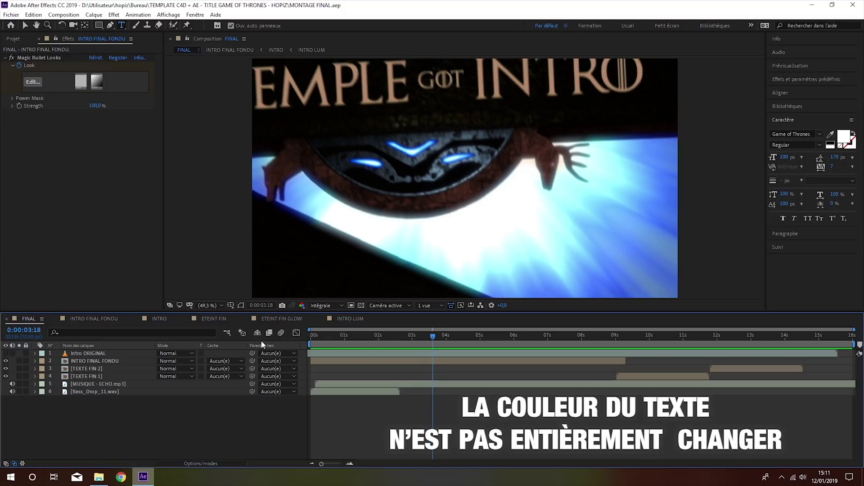
# In INTRO, recolour TEXTE LUM's early Remplir fill keyframe to blue
pyautogui.click(160, 319)
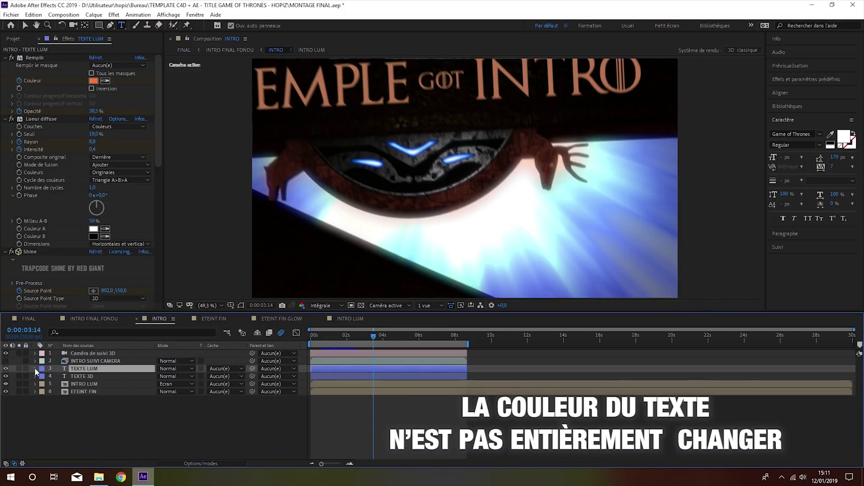
pyautogui.click(36, 369)
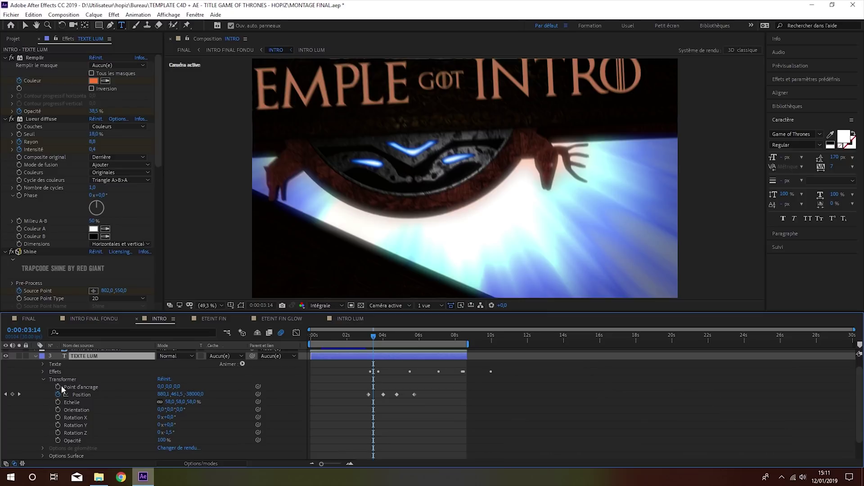
pyautogui.click(43, 372)
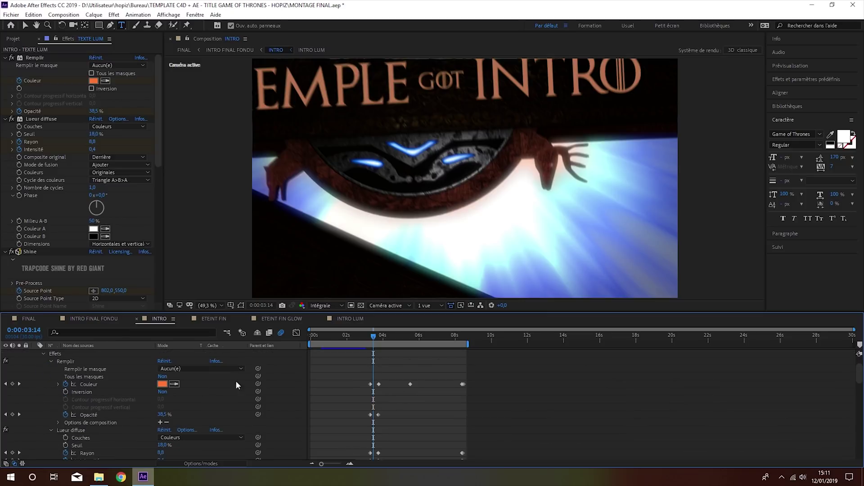
pyautogui.click(383, 336)
pyautogui.press('j')
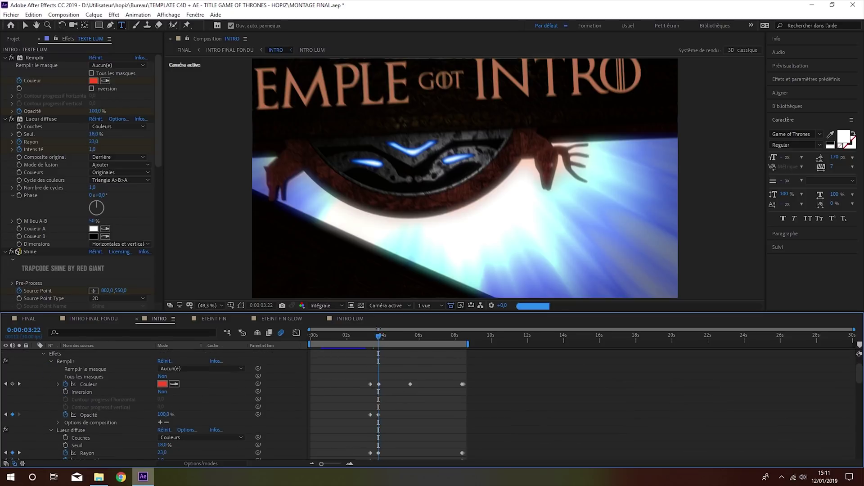
pyautogui.moveTo(380, 337)
pyautogui.mouseDown()
pyautogui.moveTo(463, 339)
pyautogui.moveTo(410, 337)
pyautogui.mouseUp()
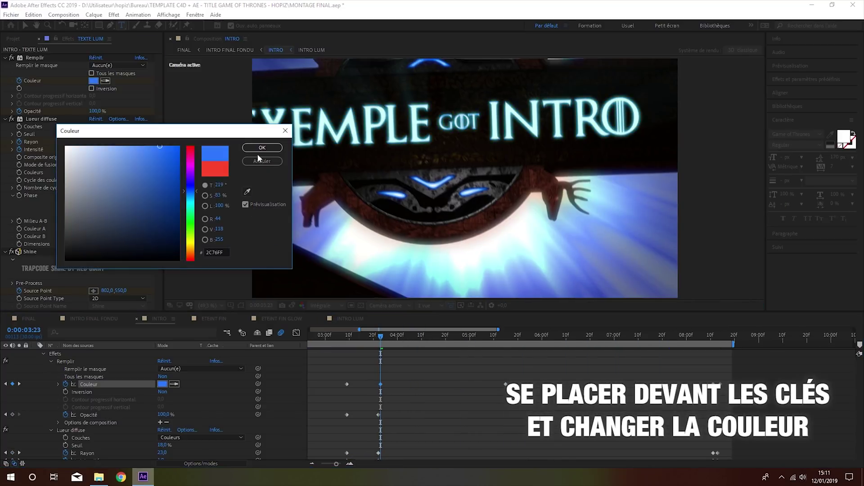
pyautogui.click(94, 81)
pyautogui.click(270, 144)
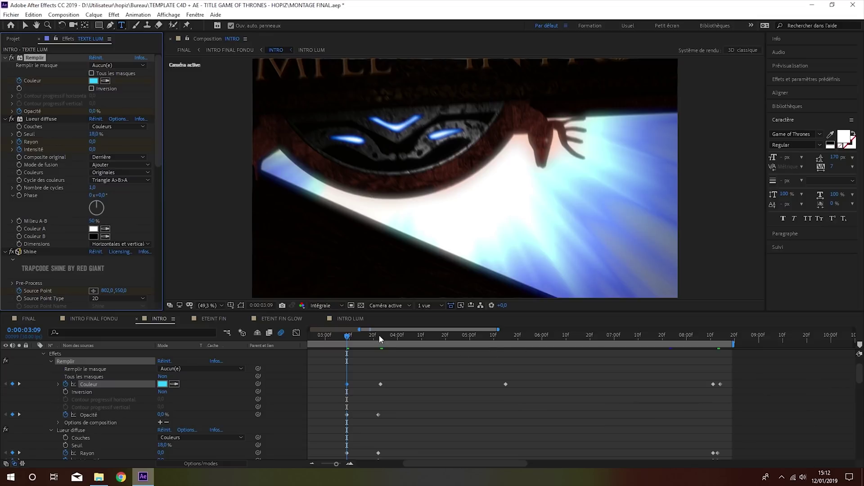
# Recolour TEXTE LUM's last Remplir keyframe near 8:14 to a vivid blue
pyautogui.moveTo(379, 335); pyautogui.dragTo(720, 341)
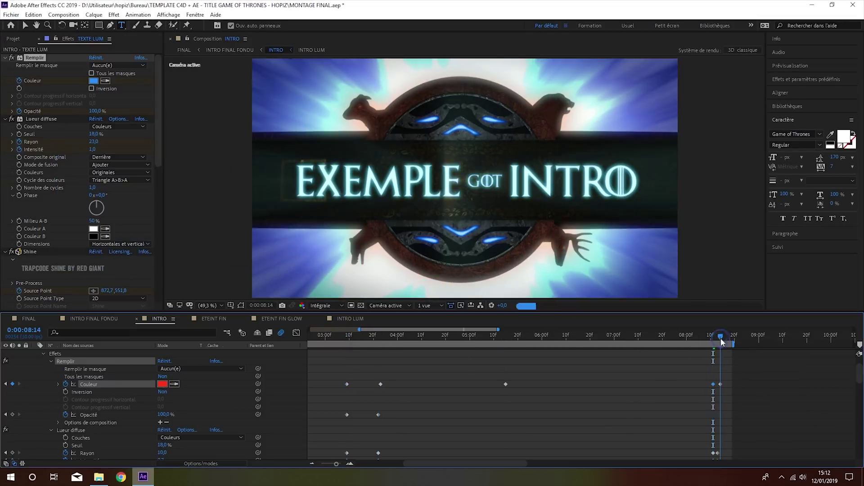
pyautogui.click(162, 384)
pyautogui.moveTo(191, 193); pyautogui.dragTo(197, 188)
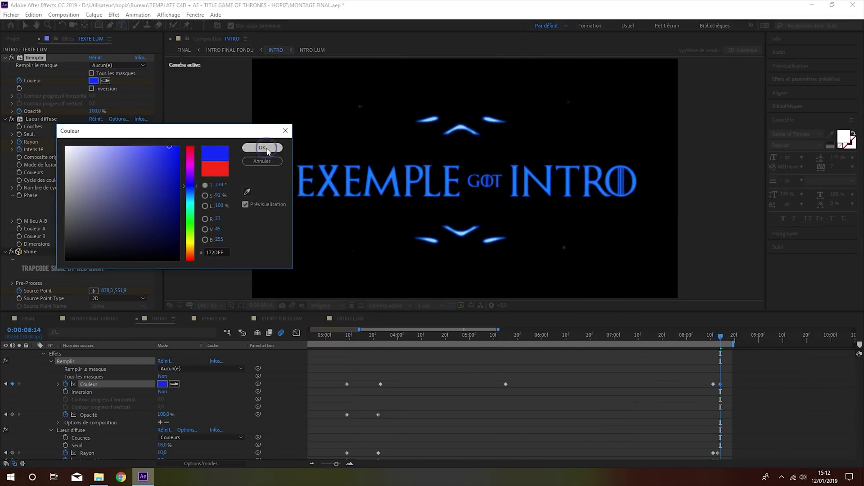
pyautogui.click(262, 148)
pyautogui.click(717, 337)
pyautogui.moveTo(717, 336); pyautogui.dragTo(722, 338)
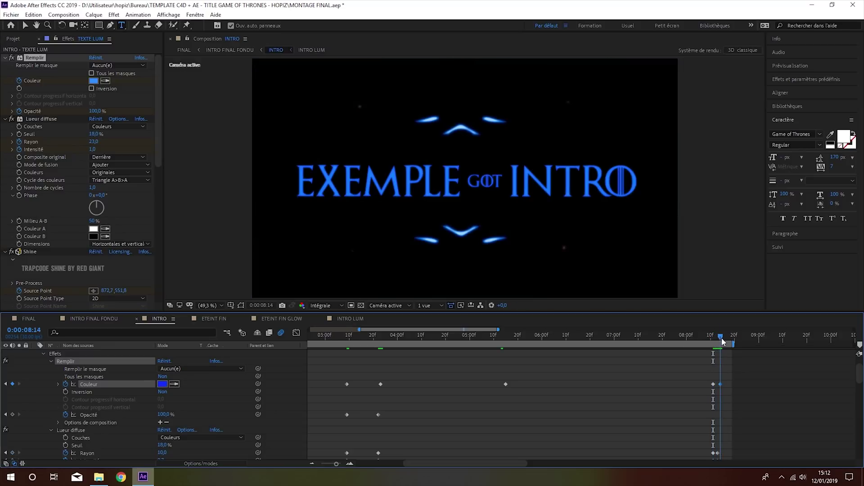
pyautogui.click(347, 337)
# Set TEXTE 3D's Remplir fill colour to dark blue #0D1135
pyautogui.click(88, 378)
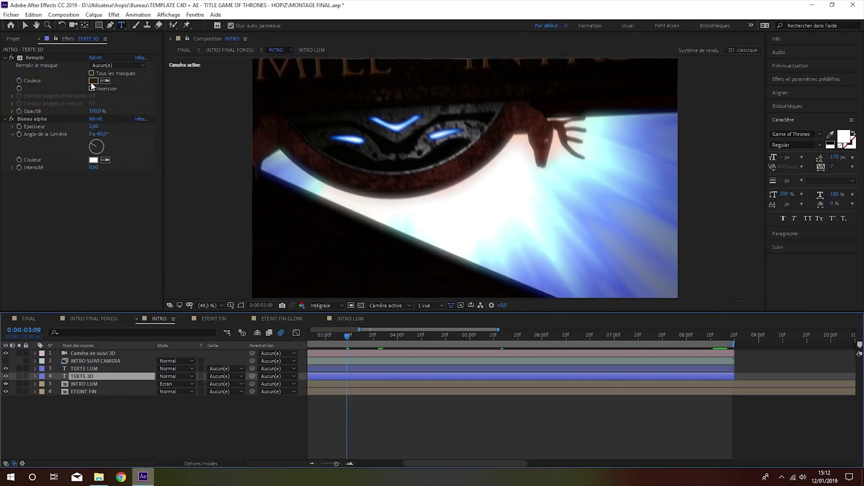
pyautogui.click(93, 81)
pyautogui.moveTo(193, 247); pyautogui.dragTo(193, 189)
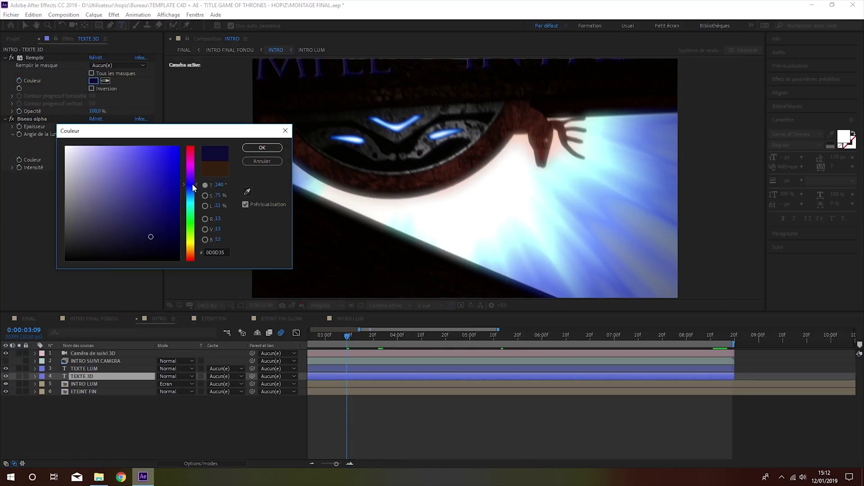
pyautogui.click(260, 162)
pyautogui.click(93, 81)
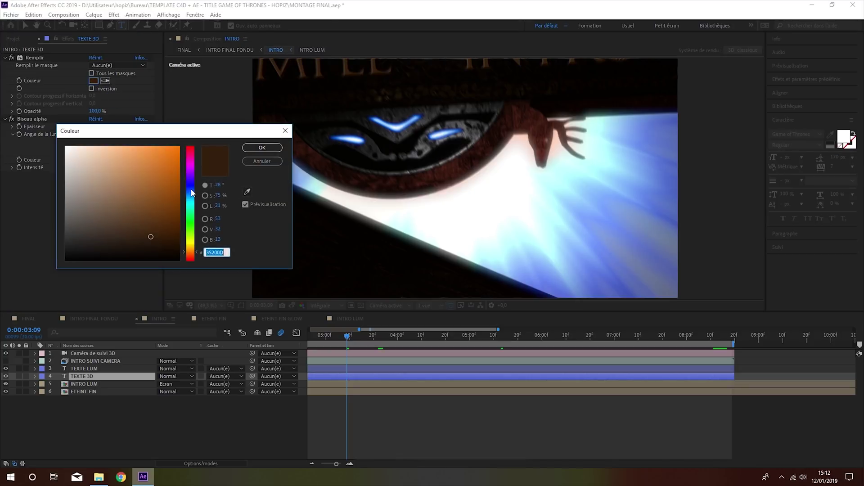
pyautogui.moveTo(192, 247); pyautogui.dragTo(193, 186)
pyautogui.click(262, 148)
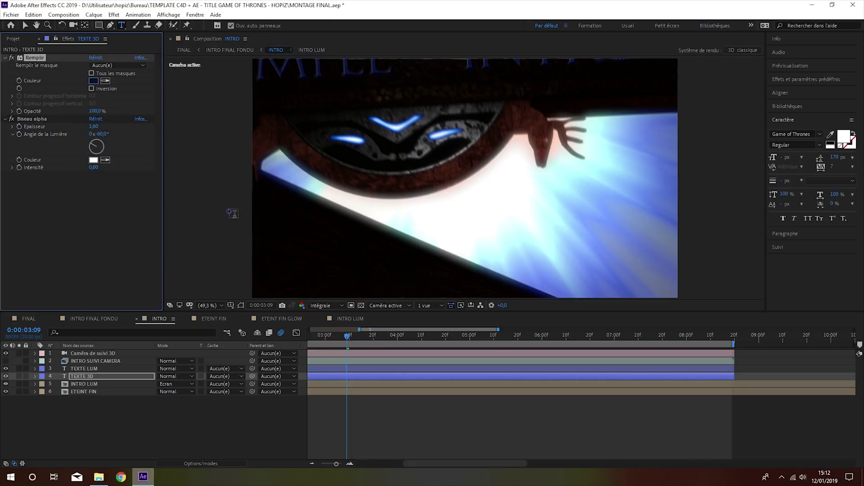
# Save the project from FINAL and select the TEXTE FIN 1 layer
pyautogui.click(25, 318)
pyautogui.hotkey('ctrl', 's')
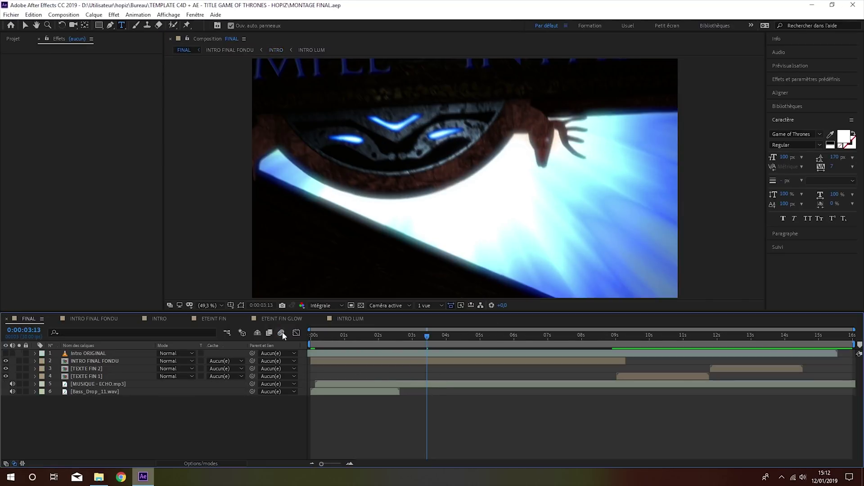
pyautogui.click(159, 320)
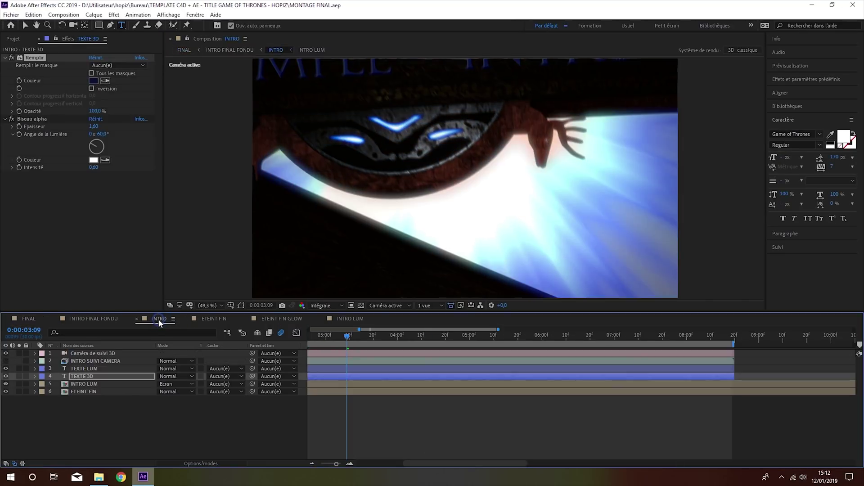
pyautogui.click(35, 317)
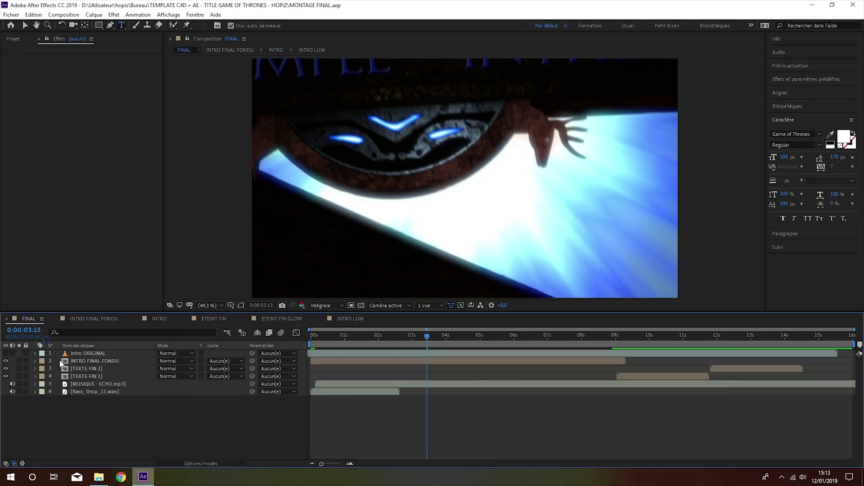
pyautogui.click(91, 378)
# Open TEXTE FIN 1 at 100% and replace the top line with TEMPLATE
pyautogui.doubleClick(90, 376)
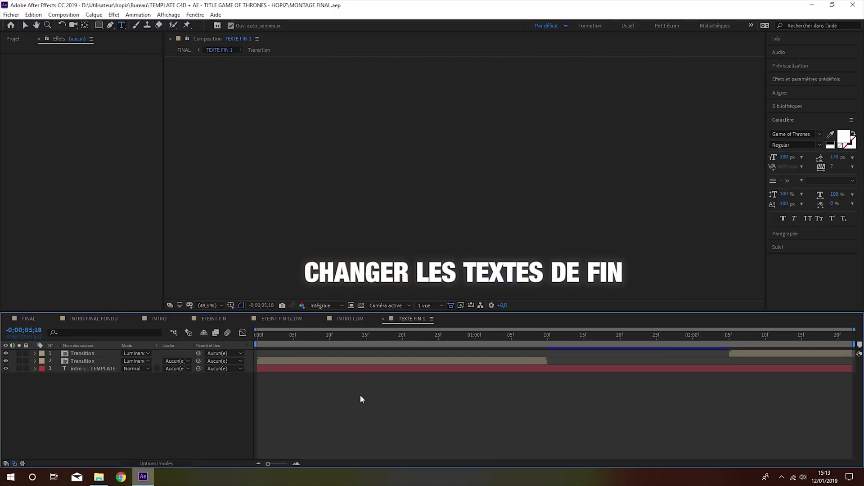
pyautogui.moveTo(260, 335); pyautogui.dragTo(470, 341)
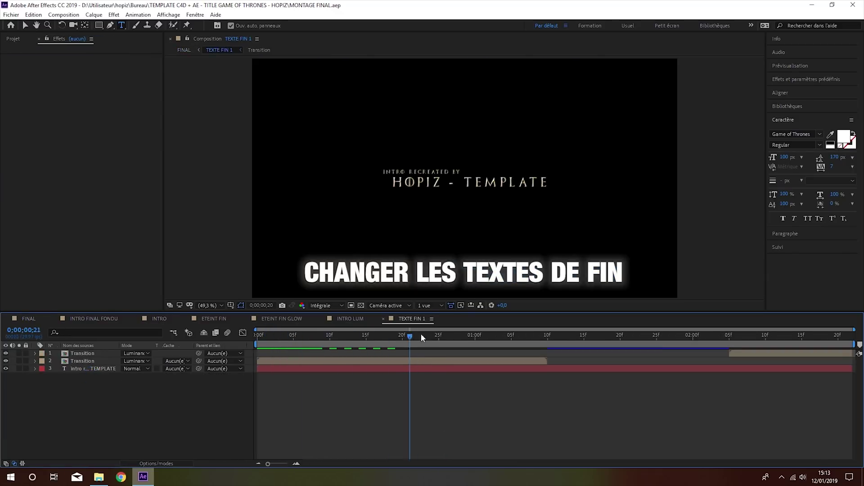
pyautogui.click(86, 369)
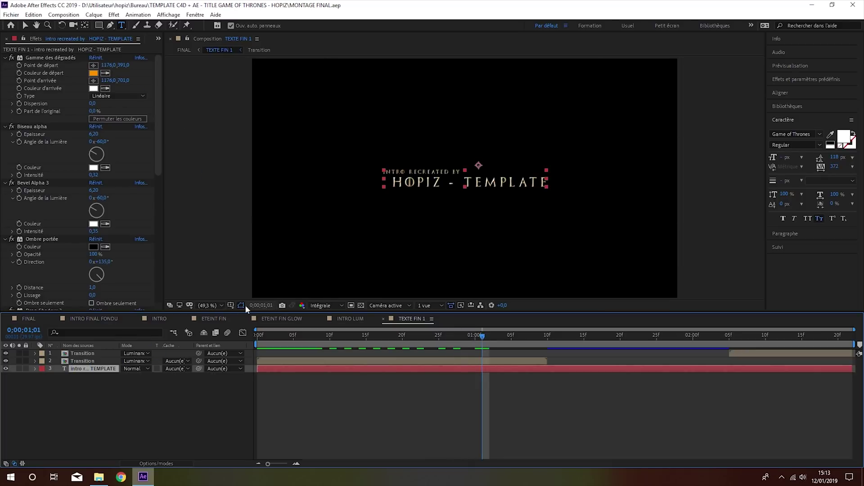
pyautogui.click(215, 306)
pyautogui.click(221, 240)
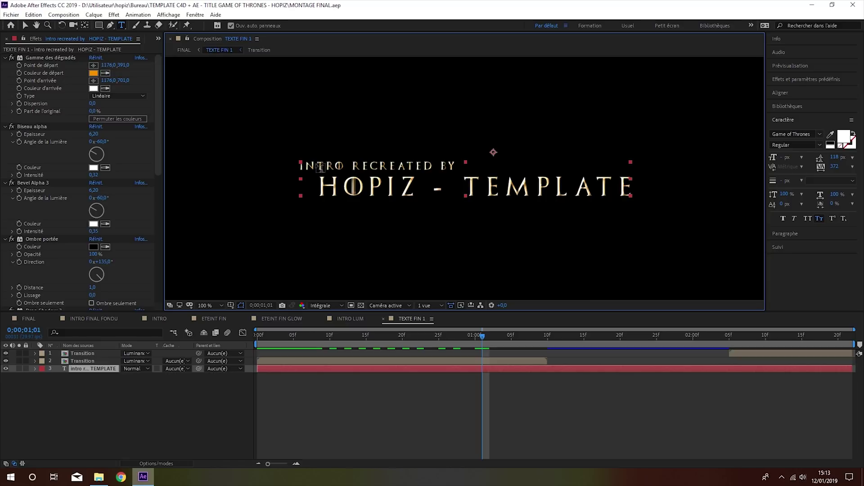
pyautogui.moveTo(455, 166); pyautogui.dragTo(306, 167)
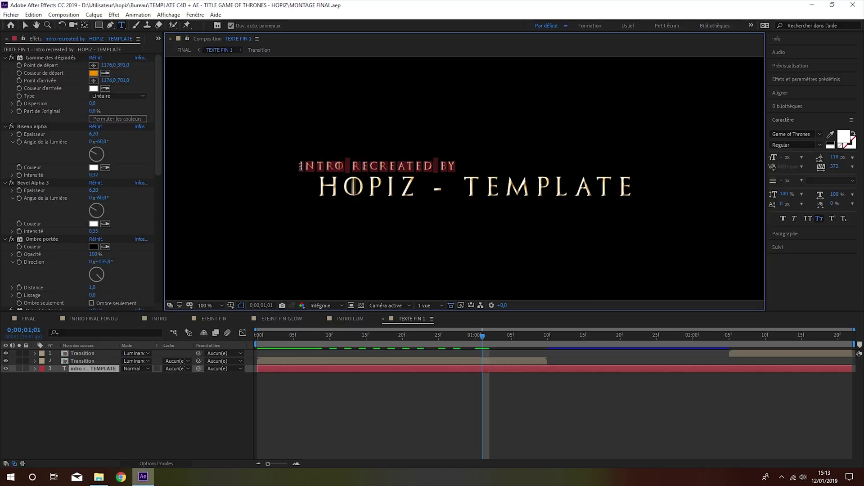
pyautogui.press('BackSpace')
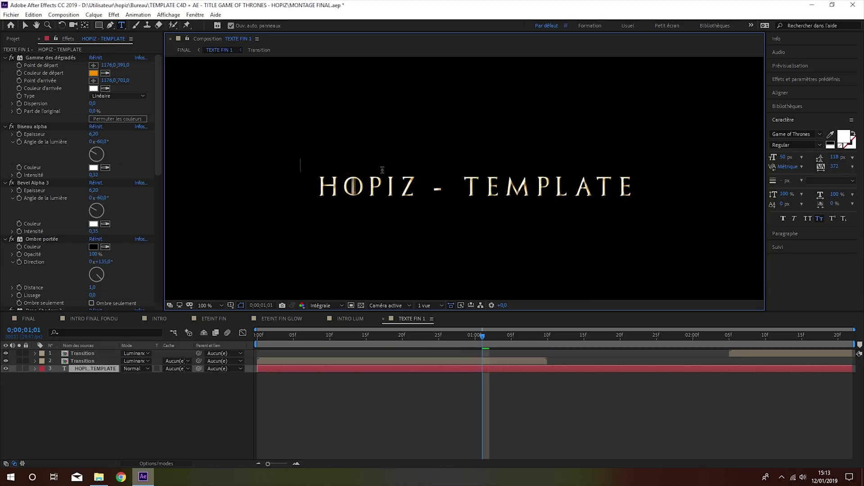
pyautogui.write('TEMPLATE')
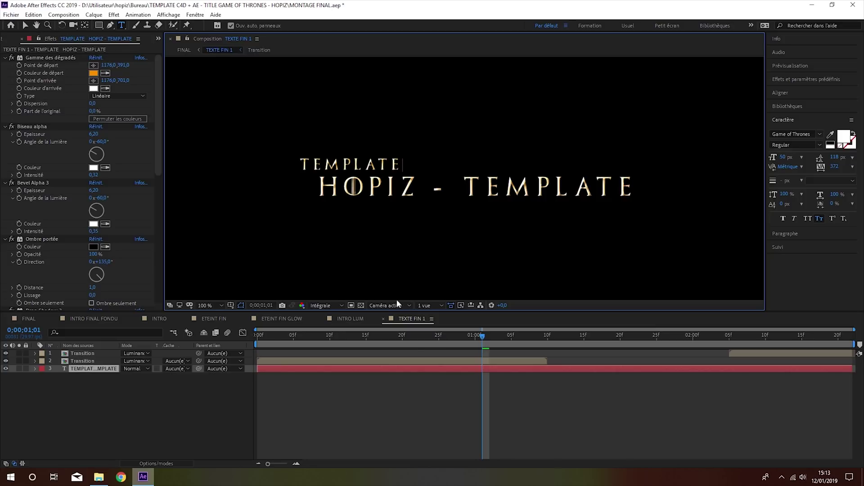
# Replace the second line with DISPONIBLE EN DESCRIPTION and fit the composition in view
pyautogui.moveTo(317, 184); pyautogui.dragTo(629, 182)
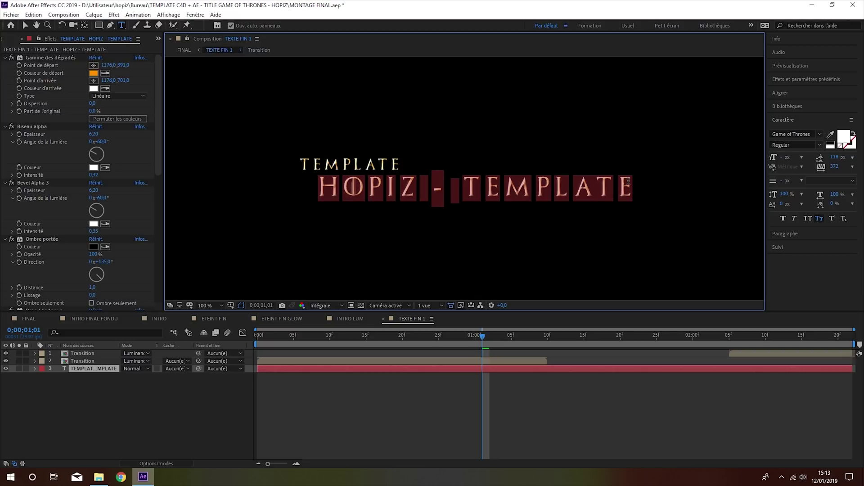
pyautogui.write('DISP')
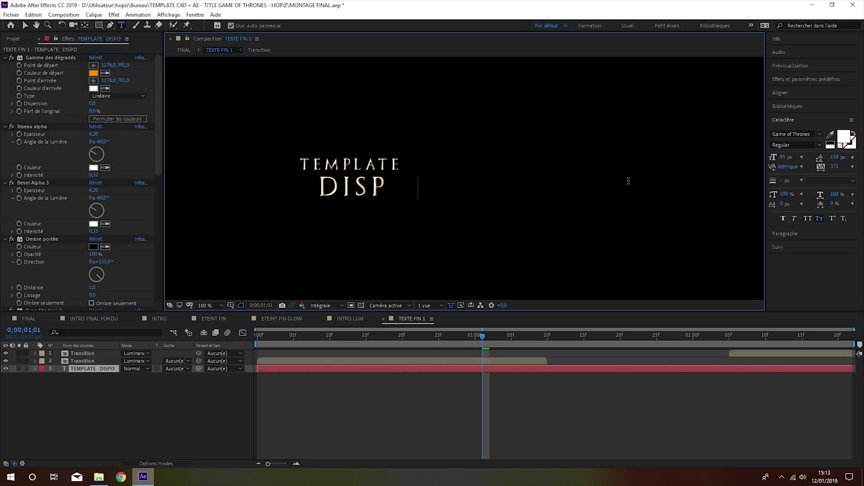
pyautogui.write('ONIBLE EN DESC')
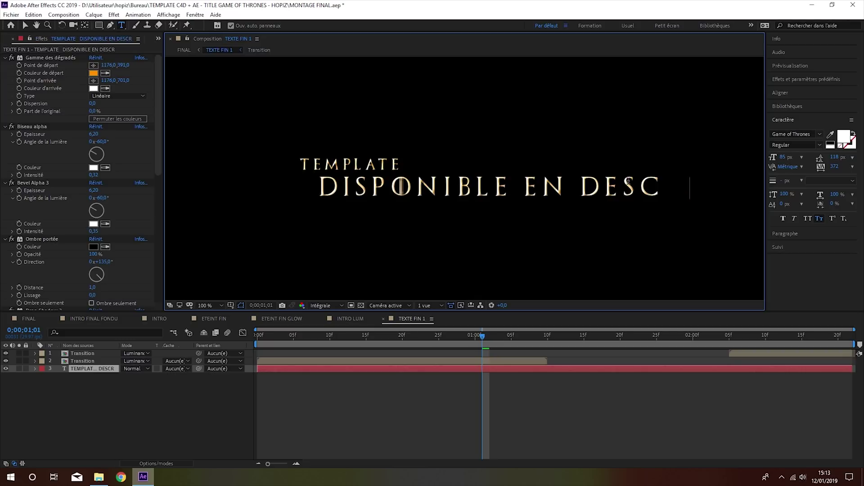
pyautogui.write('RIPTION')
pyautogui.click(220, 305)
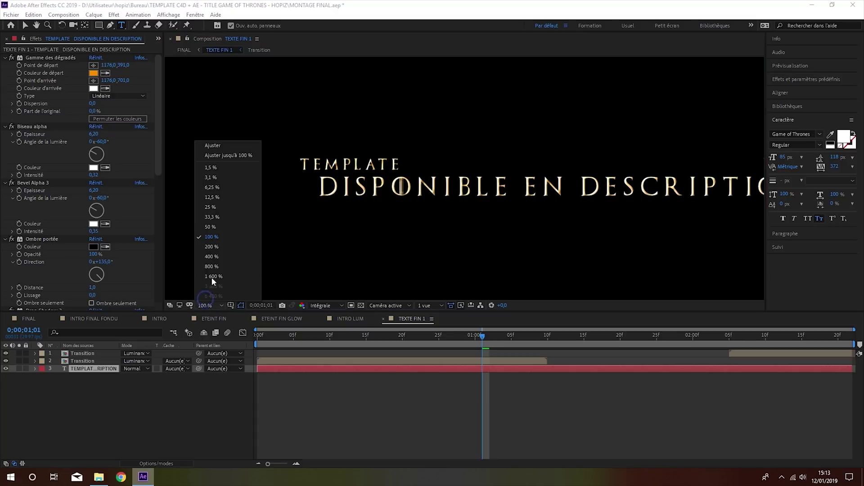
pyautogui.click(247, 159)
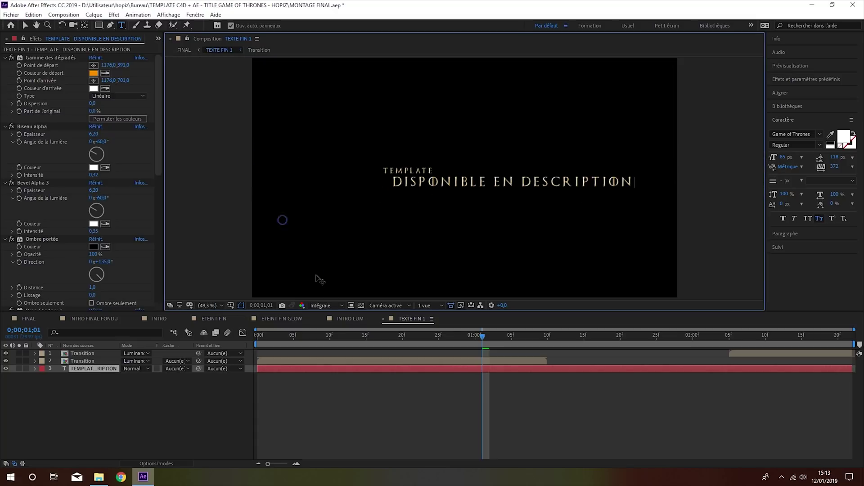
pyautogui.click(93, 369)
# Centre the end title horizontally and return to FINAL's end titles
pyautogui.click(788, 94)
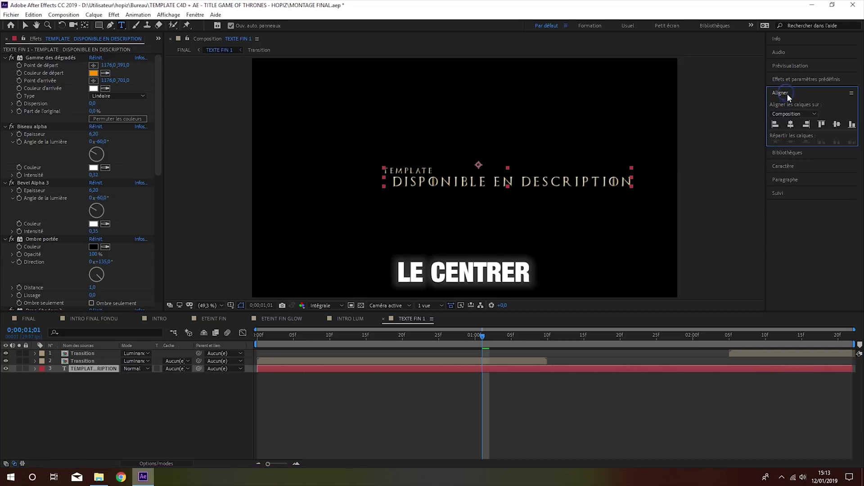
pyautogui.click(791, 125)
pyautogui.press('capslock')
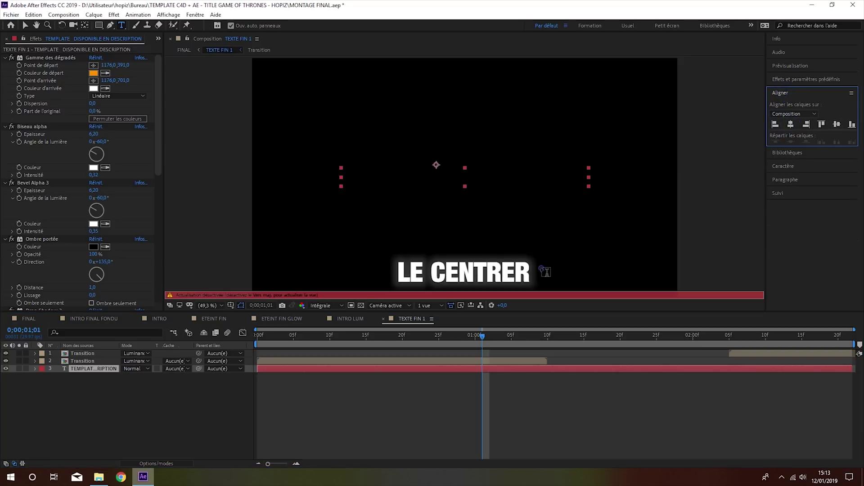
pyautogui.press('capslock')
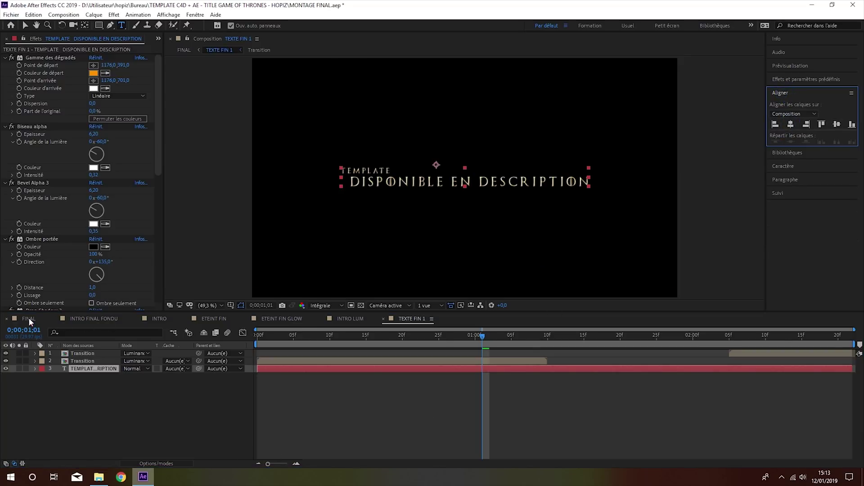
pyautogui.click(28, 319)
pyautogui.click(764, 336)
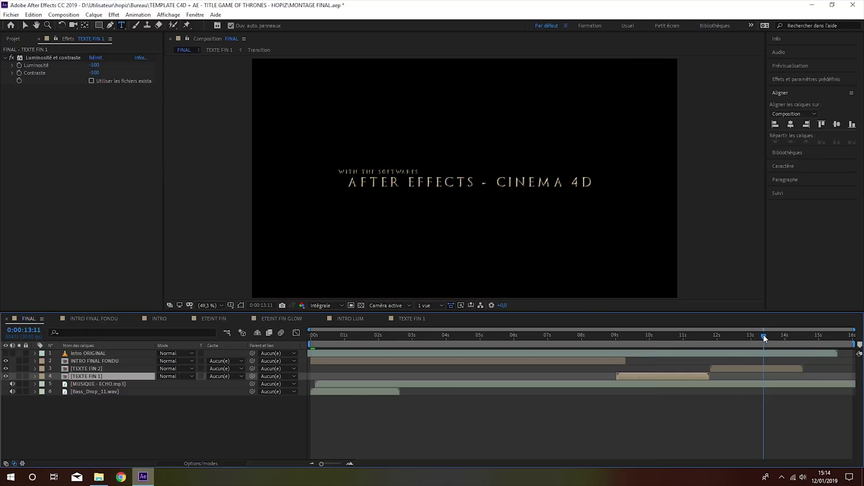
# Save the project and queue FINAL in the Render Queue as FINAL.avi on the Desktop
pyautogui.click(311, 336)
pyautogui.hotkey('ctrl', 's')
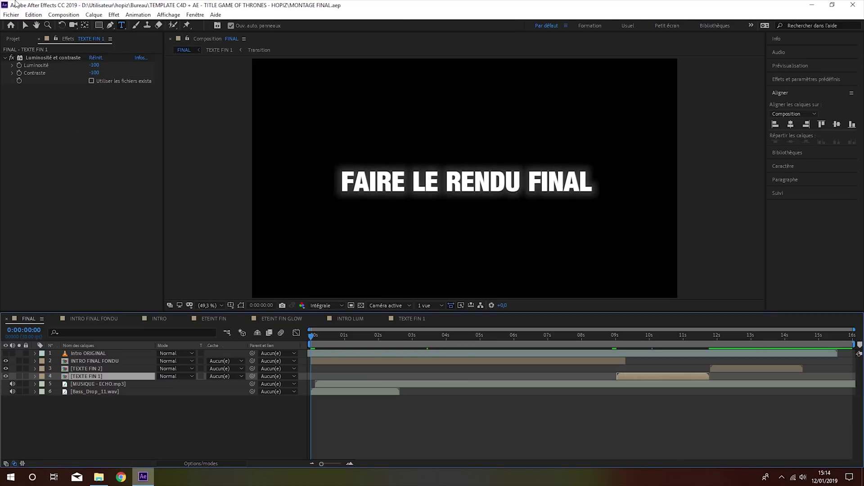
pyautogui.click(9, 15)
pyautogui.moveTo(26, 161)
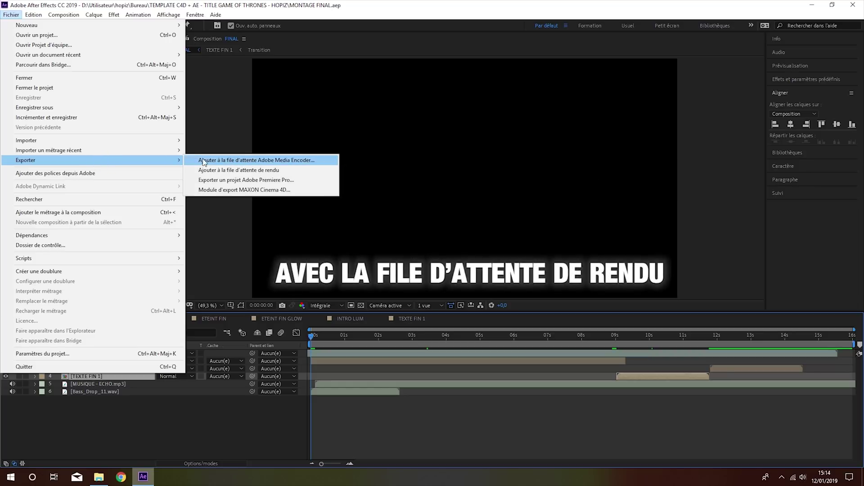
pyautogui.click(238, 170)
pyautogui.click(229, 380)
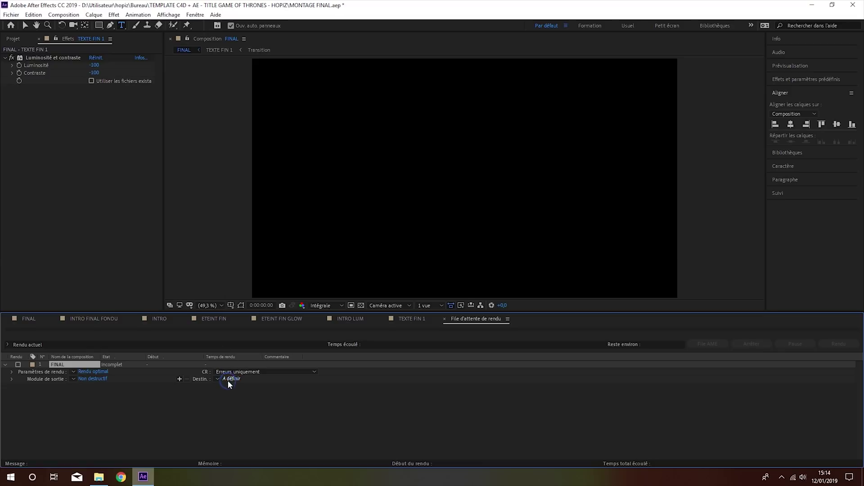
pyautogui.click(36, 83)
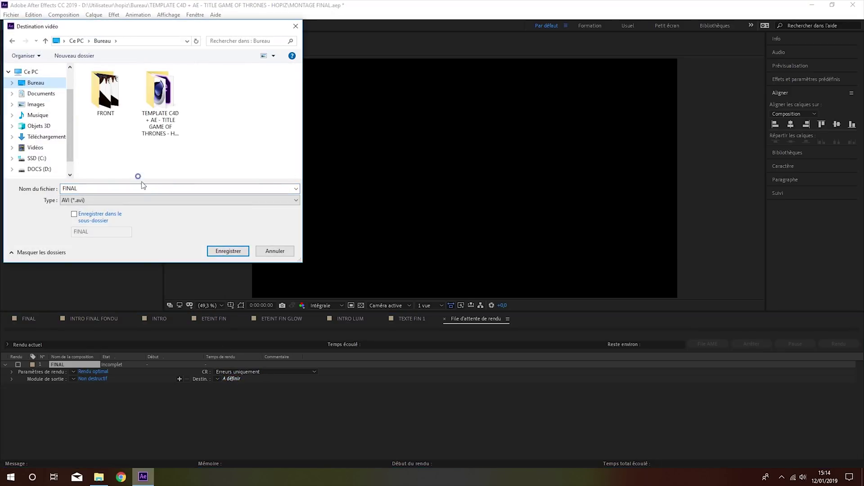
pyautogui.click(228, 251)
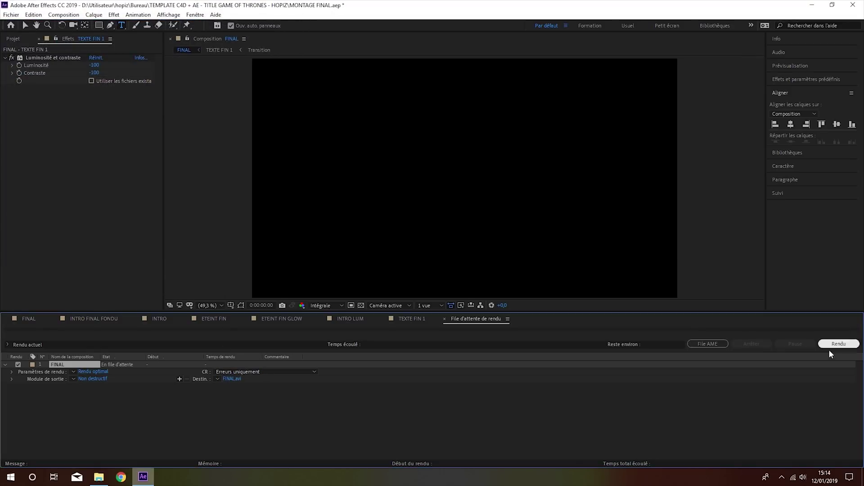
# Send FINAL to the Adobe Media Encoder queue
pyautogui.click(10, 14)
pyautogui.click(89, 161)
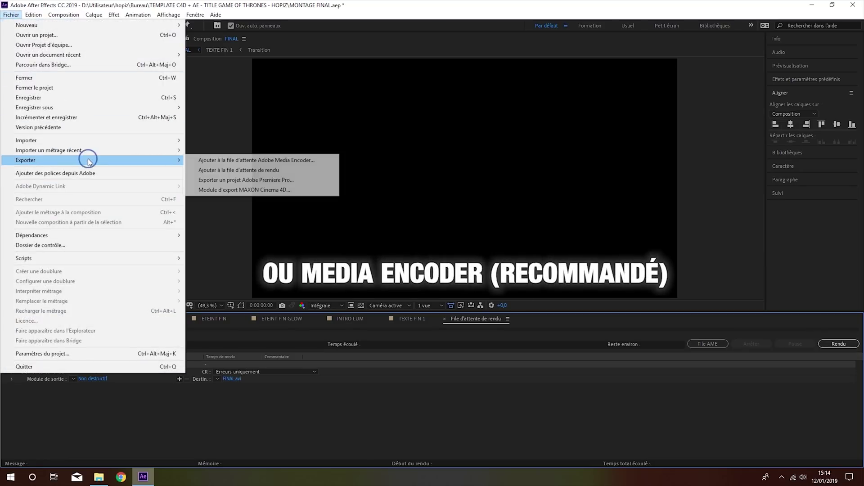
pyautogui.click(282, 161)
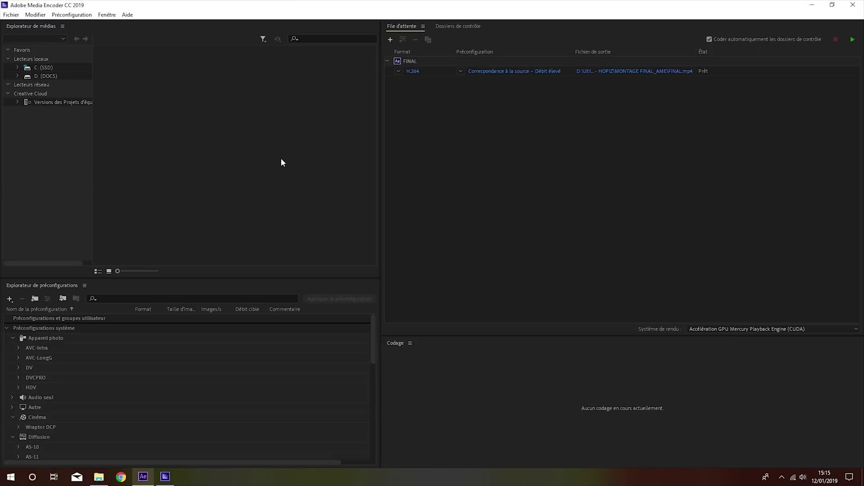
# Save the FINAL.mp4 output to the desktop and start encoding the queue
pyautogui.click(639, 70)
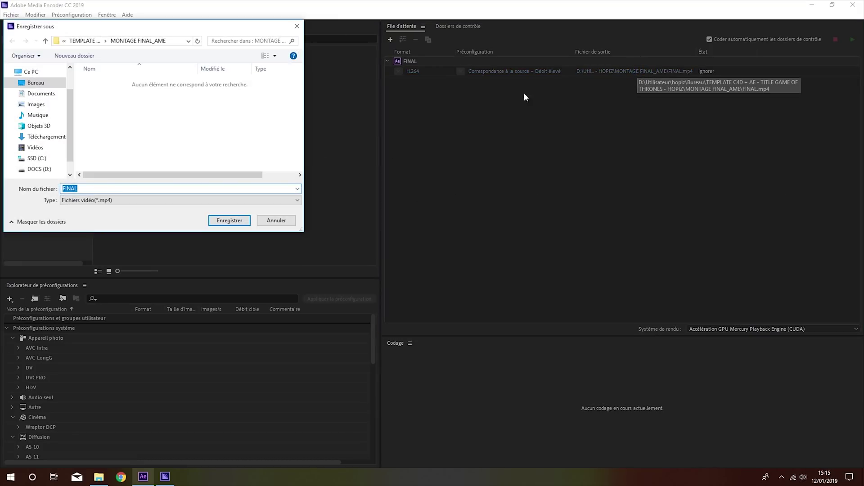
pyautogui.click(32, 82)
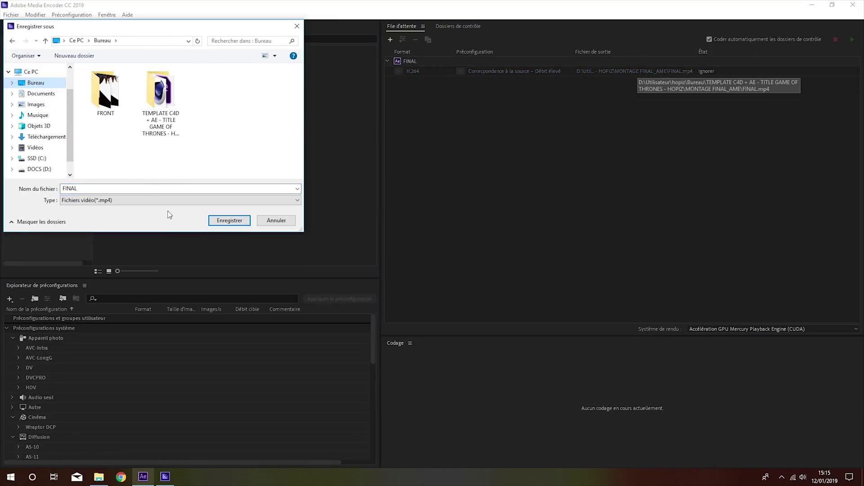
pyautogui.click(230, 220)
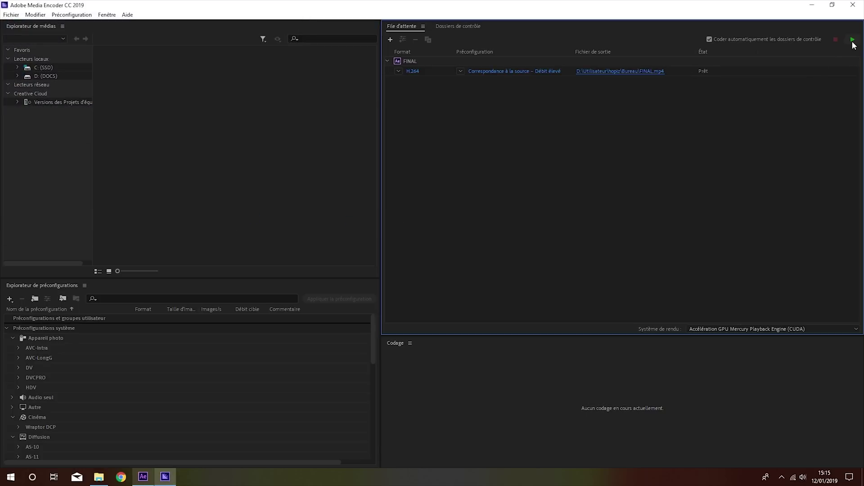
pyautogui.click(853, 40)
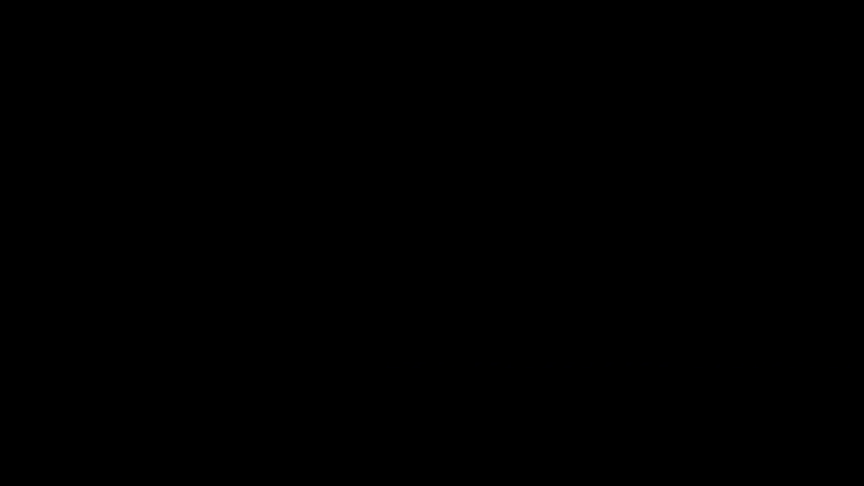